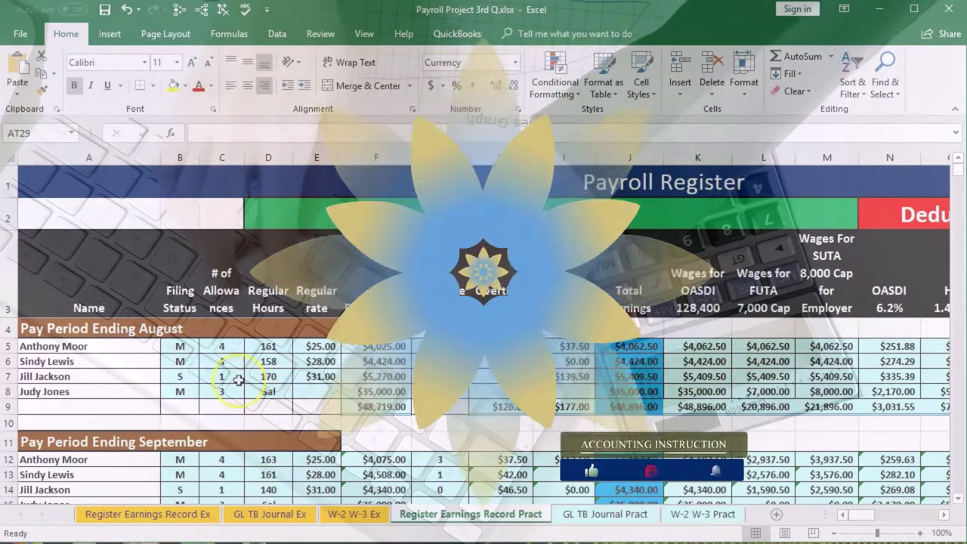
Scroll down the payroll register and select the Q3, Q4 and Total for the year rows (A39:A41)
{"action": "scroll", "coordinate": [238, 380], "scroll_direction": "down", "scroll_amount": 1}
{"action": "scroll", "coordinate": [238, 380], "scroll_direction": "down", "scroll_amount": 2}
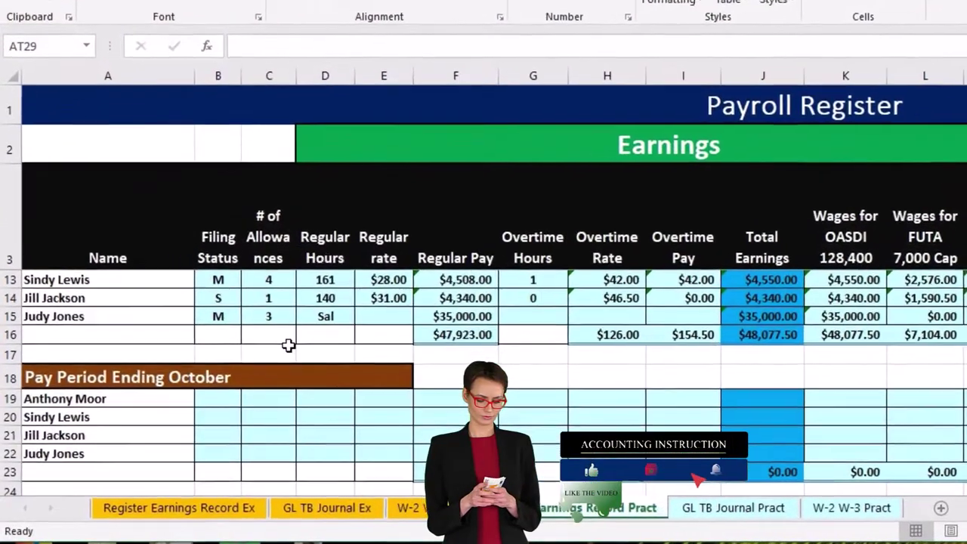
{"action": "scroll", "coordinate": [238, 380], "scroll_direction": "down", "scroll_amount": 2}
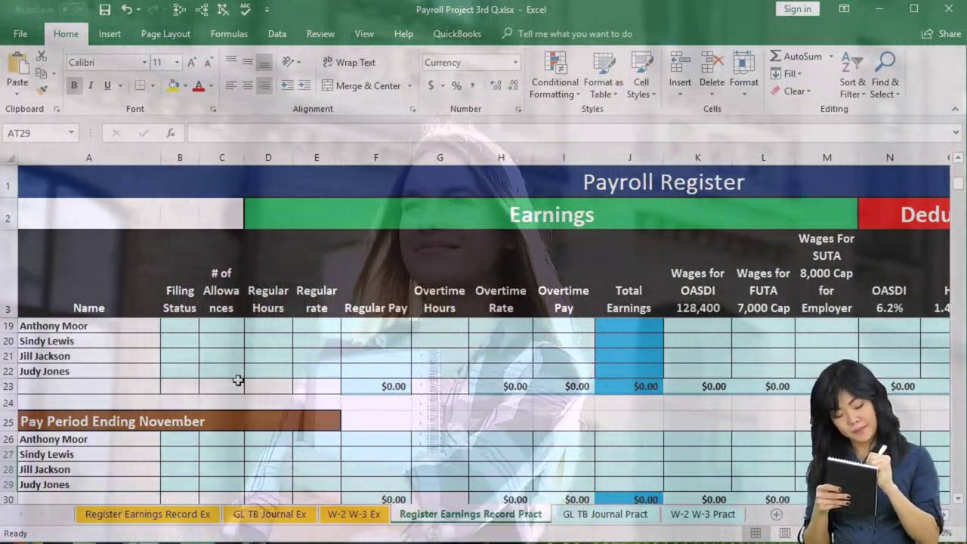
{"action": "scroll", "coordinate": [238, 380], "scroll_direction": "up", "scroll_amount": 5}
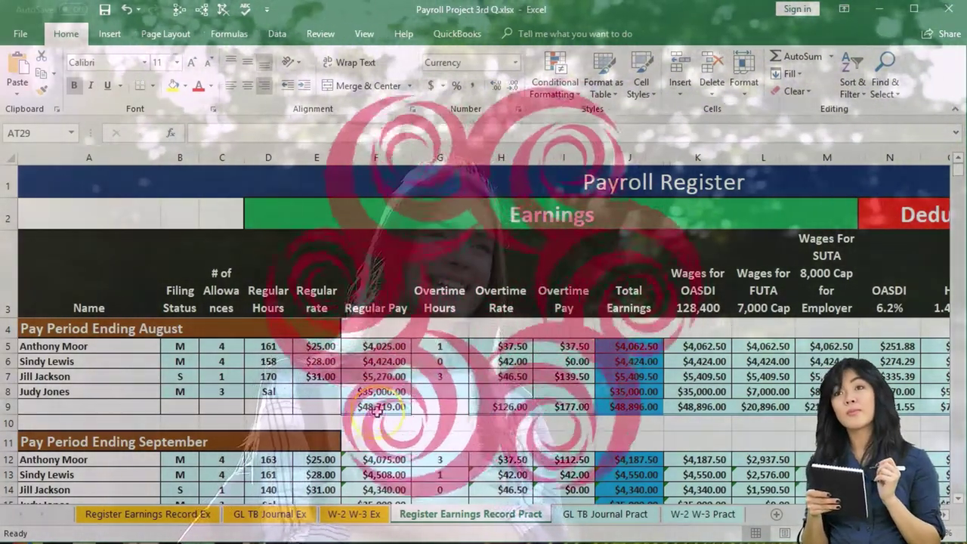
{"action": "scroll", "coordinate": [377, 412], "scroll_direction": "down", "scroll_amount": 6}
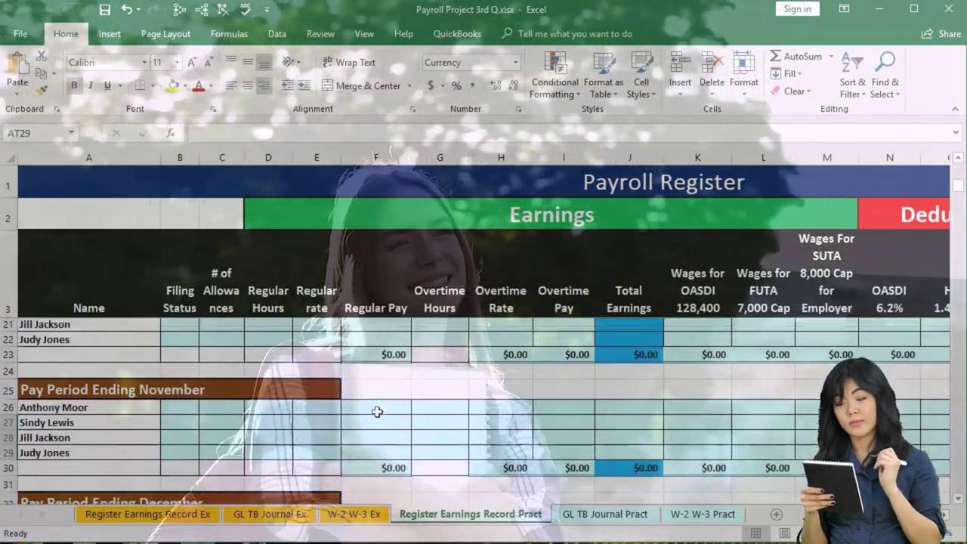
{"action": "scroll", "coordinate": [377, 411], "scroll_direction": "down", "scroll_amount": 4}
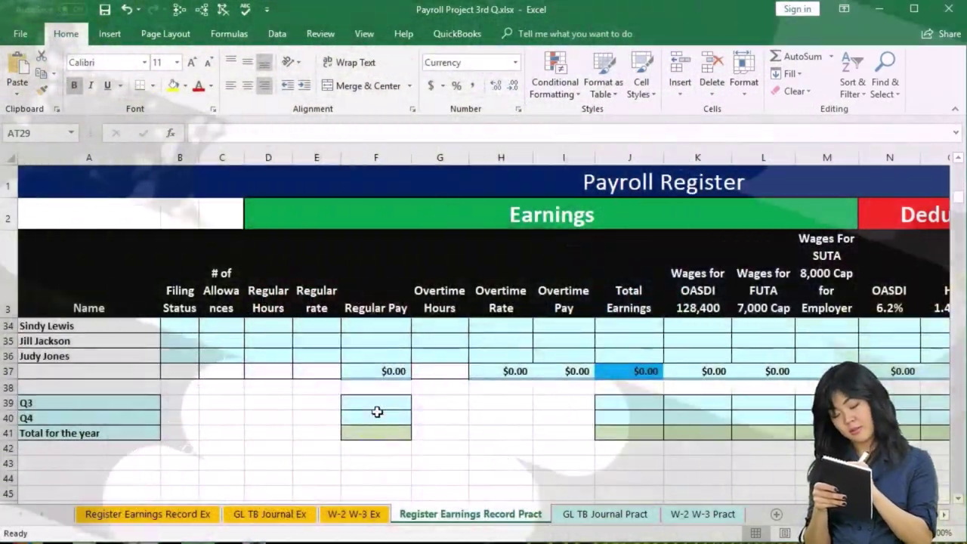
{"action": "left_click_drag", "start_coordinate": [83, 403], "coordinate": [84, 433]}
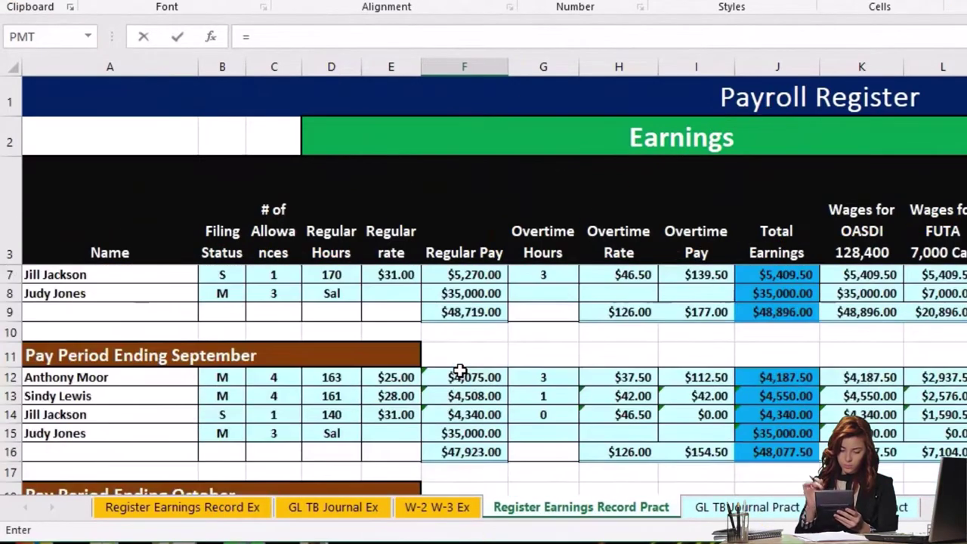
Finish the Q3 regular pay formula in F39 as =F9+F16, giving $96,642.00
{"action": "scroll", "coordinate": [460, 371], "scroll_direction": "up", "scroll_amount": 1}
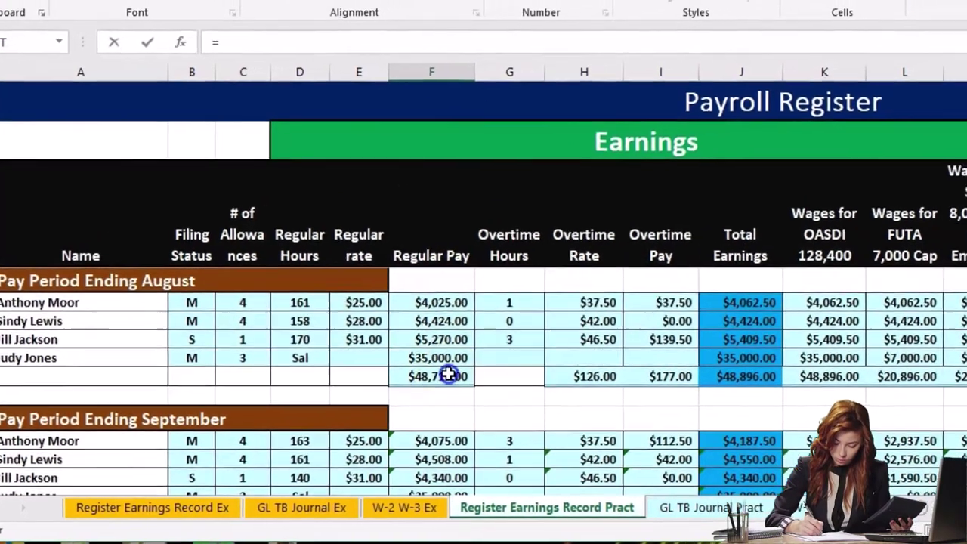
{"action": "left_click", "coordinate": [469, 374]}
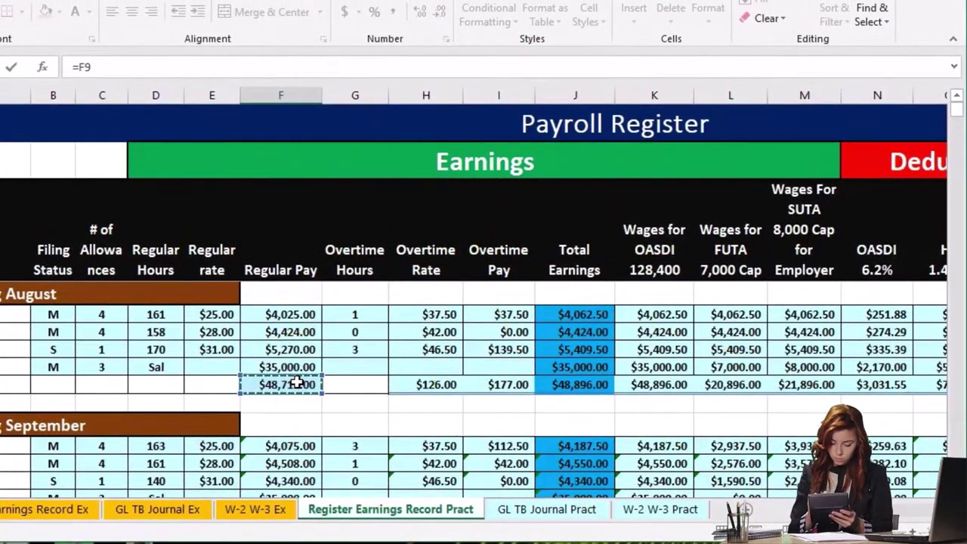
{"action": "type", "text": "+"}
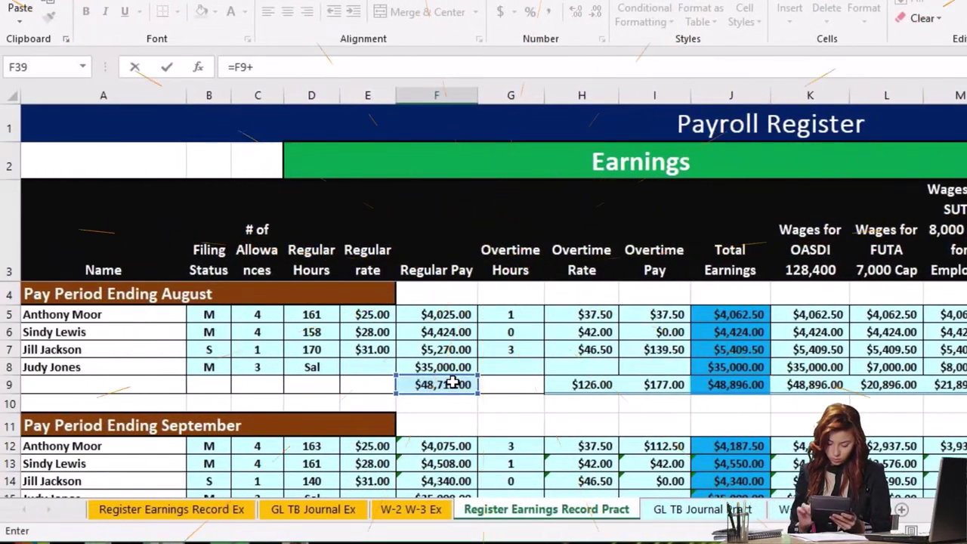
{"action": "scroll", "coordinate": [452, 383], "scroll_direction": "down", "scroll_amount": 1}
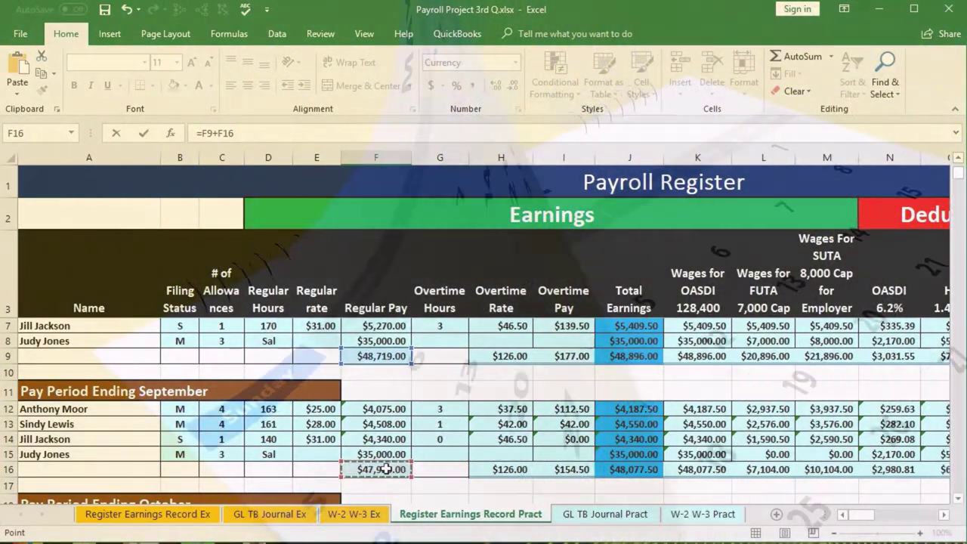
{"action": "key", "text": "Return"}
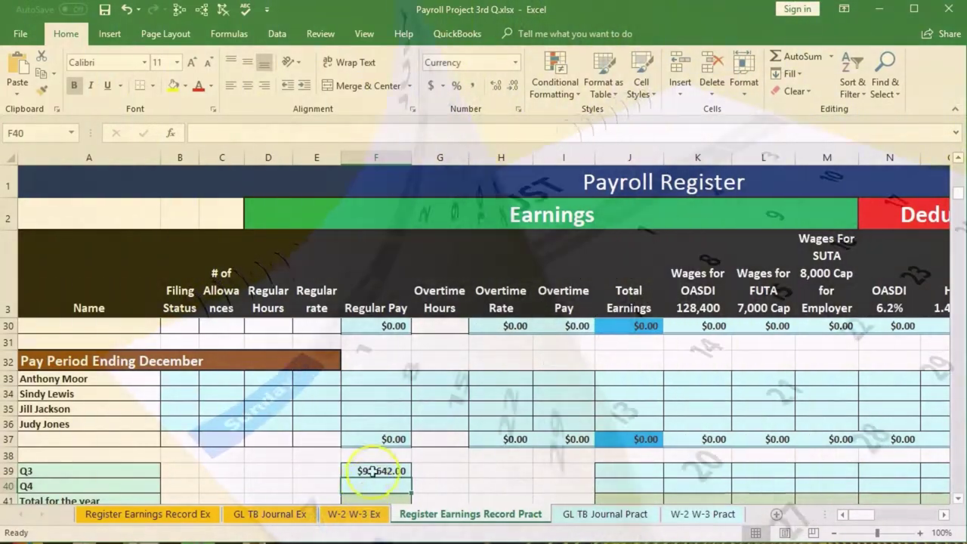
Select the Total for the year cells across row 41
{"action": "scroll", "coordinate": [423, 446], "scroll_direction": "down", "scroll_amount": 1}
{"action": "left_click", "coordinate": [388, 449]}
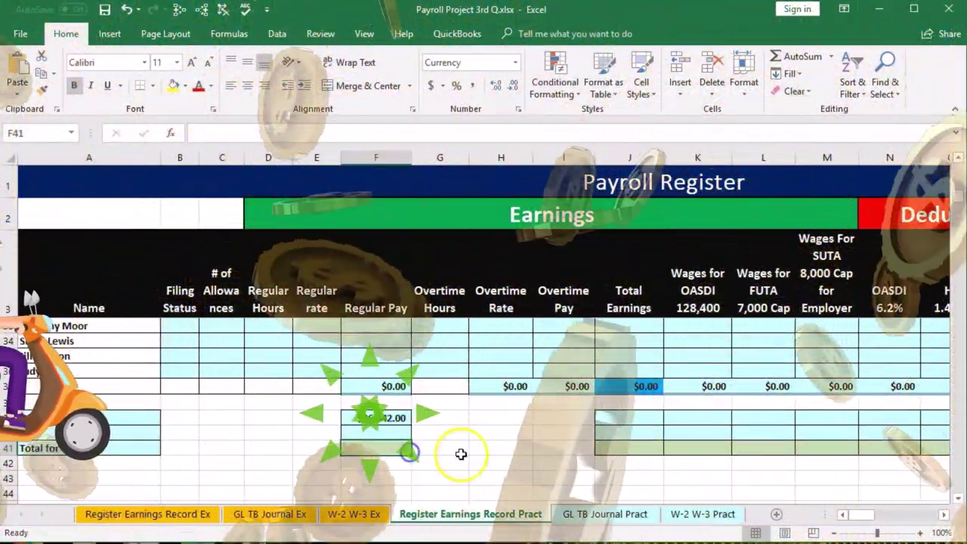
{"action": "left_click_drag", "start_coordinate": [626, 444], "coordinate": [134, 448]}
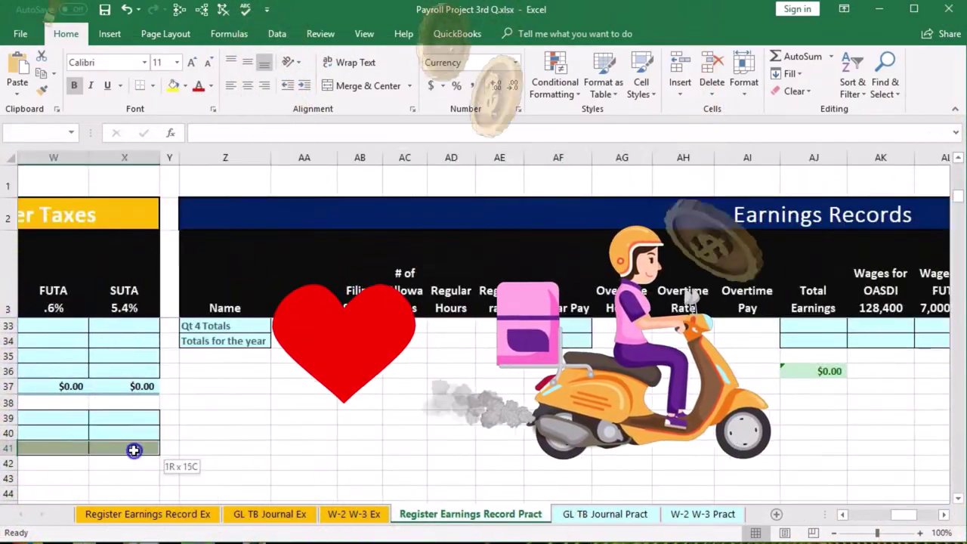
Apply the recent light blue fill colour to the selected row 41 cells
{"action": "right_click", "coordinate": [135, 449]}
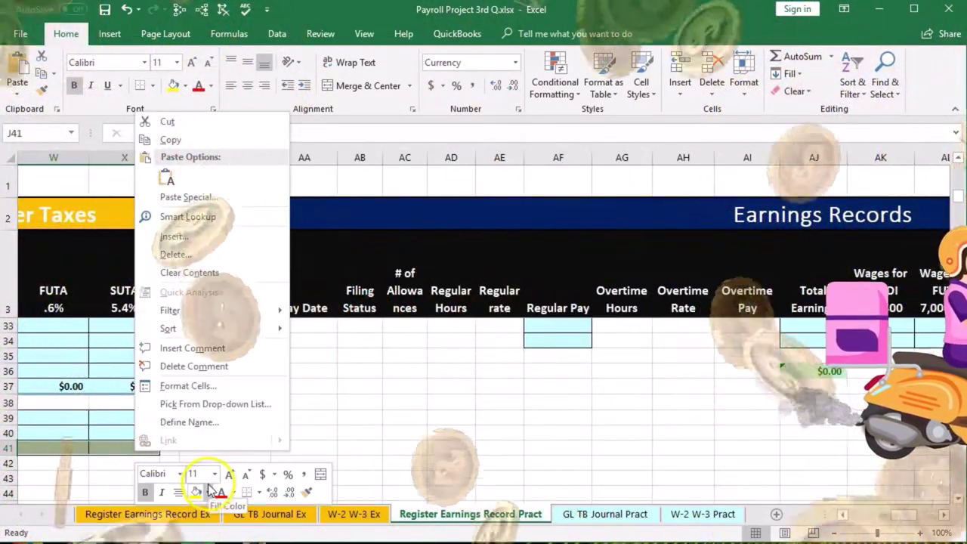
{"action": "left_click", "coordinate": [210, 492]}
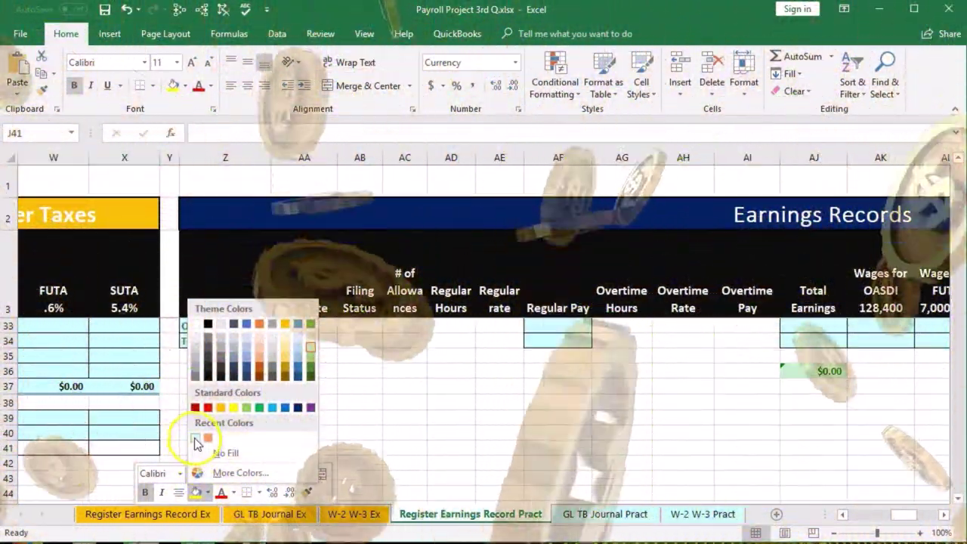
{"action": "left_click", "coordinate": [198, 438]}
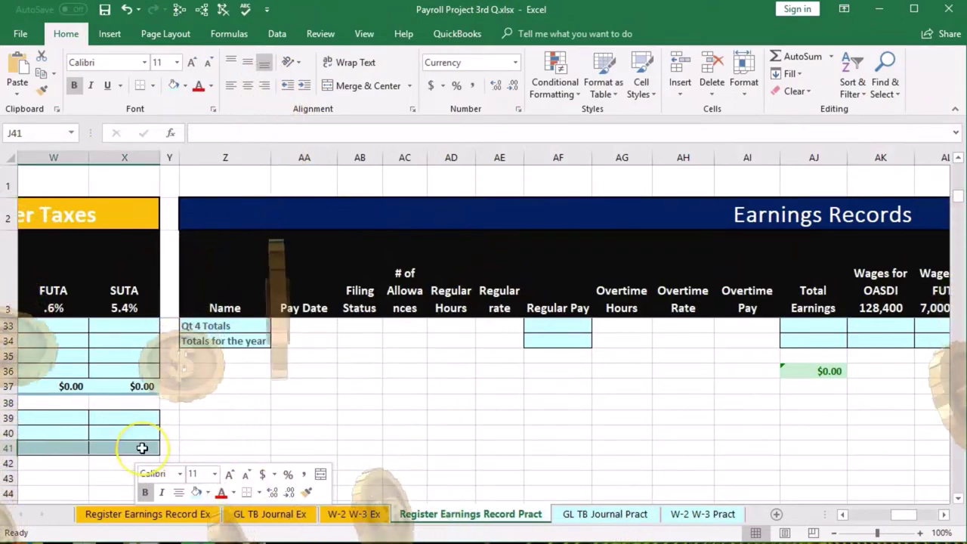
Return the cell cursor to the year-total regular pay cell F41
{"action": "key", "text": "Left"}
{"action": "key", "text": "Left"}
{"action": "key", "text": "Left"}
{"action": "key", "text": "Left"}
{"action": "key", "text": "Left"}
{"action": "key", "text": "Left"}
{"action": "key", "text": "Left"}
{"action": "key", "text": "Left"}
{"action": "key", "text": "Left"}
{"action": "key", "text": "Left"}
{"action": "key", "text": "Left"}
{"action": "key", "text": "Left"}
{"action": "key", "text": "Left"}
{"action": "key", "text": "Left"}
{"action": "key", "text": "Left"}
{"action": "key", "text": "Left"}
{"action": "key", "text": "Left"}
{"action": "key", "text": "Left"}
{"action": "key", "text": "Left"}
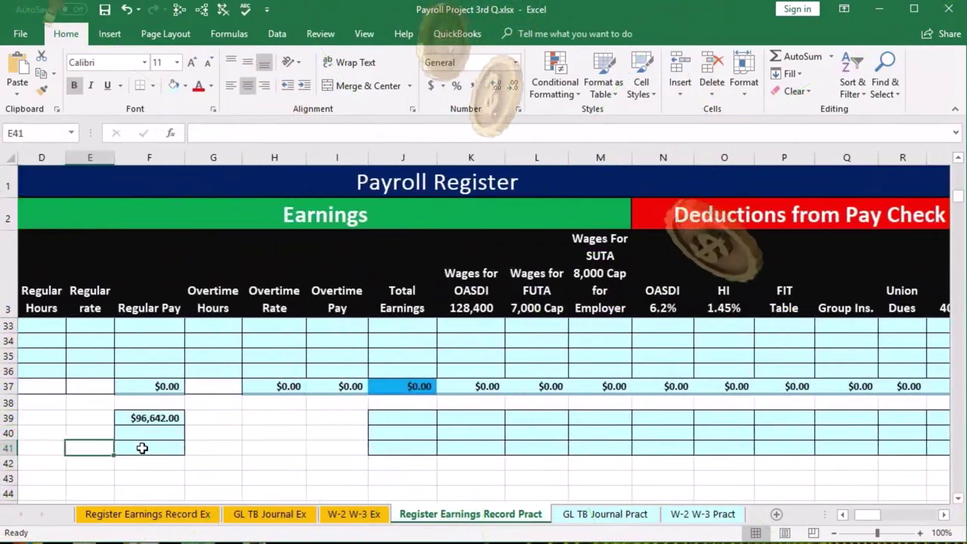
{"action": "left_click", "coordinate": [142, 448]}
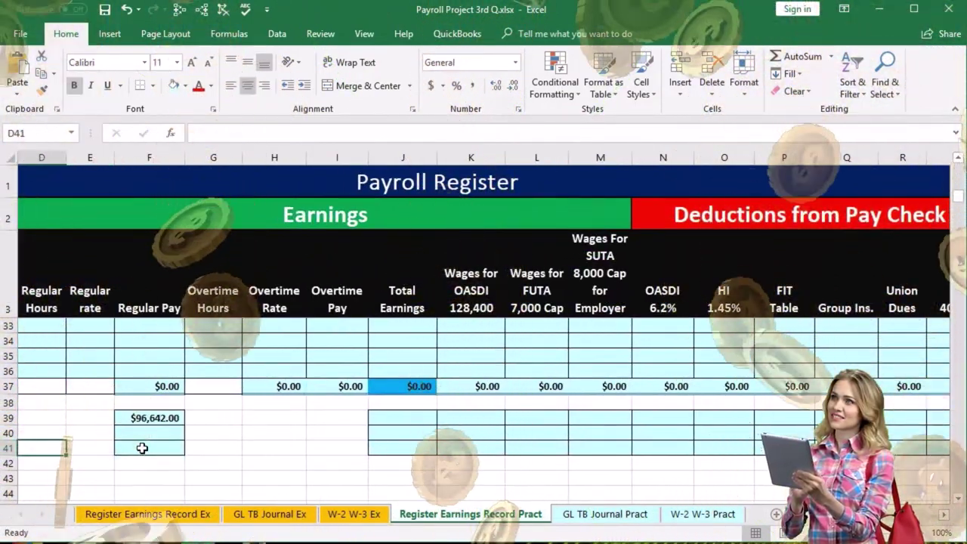
{"action": "key", "text": "Left"}
{"action": "key", "text": "Left"}
{"action": "key", "text": "Left"}
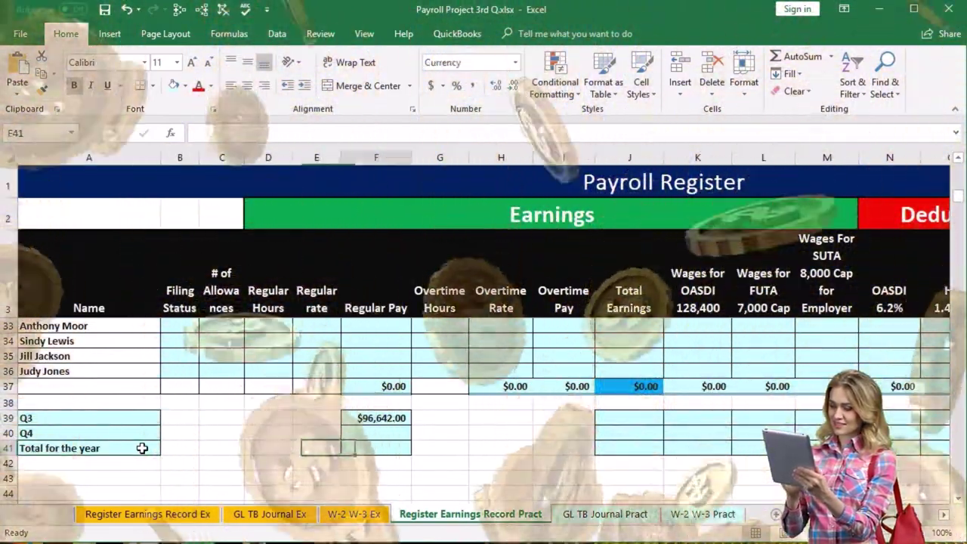
{"action": "key", "text": "Right"}
{"action": "key", "text": "Right"}
{"action": "key", "text": "Right"}
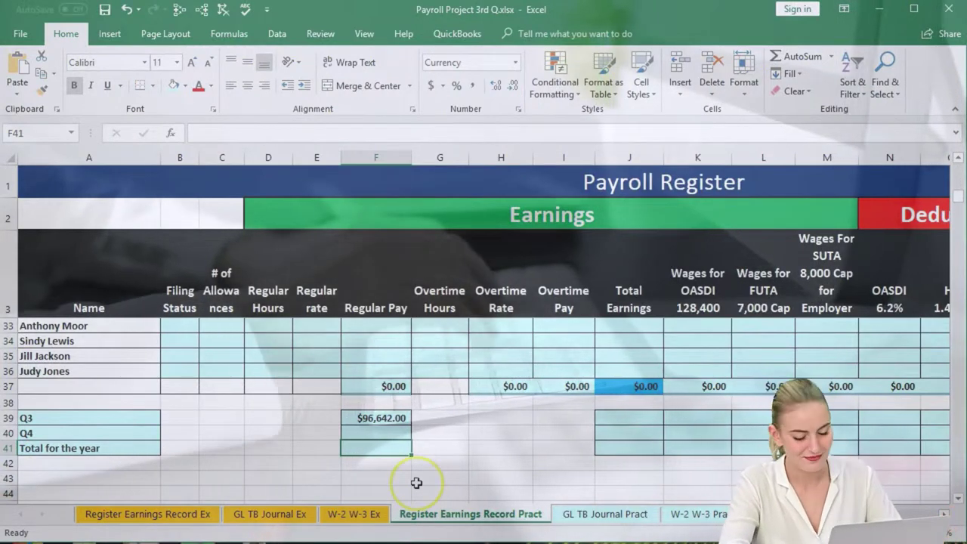
Enter =F9+F16+F23+F30+F37 in F41 so the year's regular pay shows $96,642.00
{"action": "type", "text": "="}
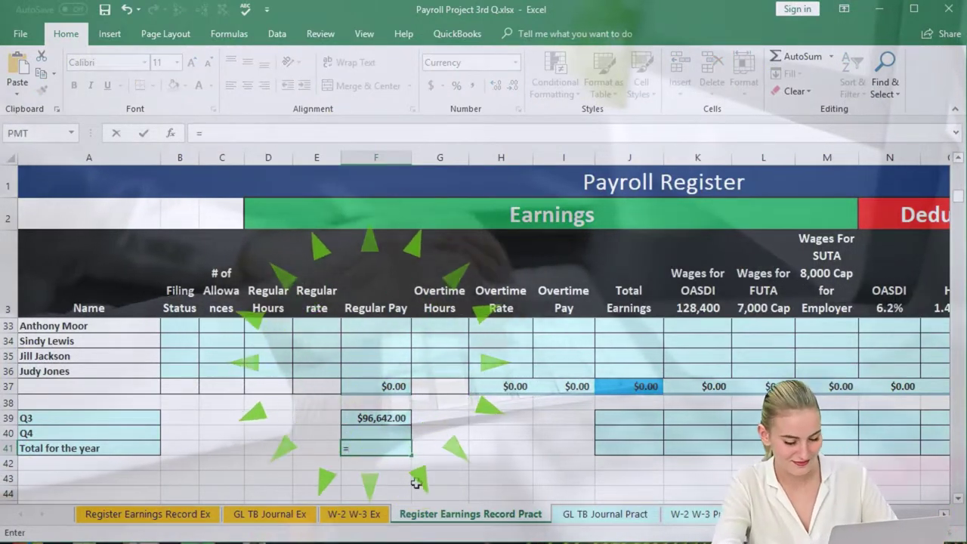
{"action": "scroll", "coordinate": [415, 482], "scroll_direction": "up", "scroll_amount": 10}
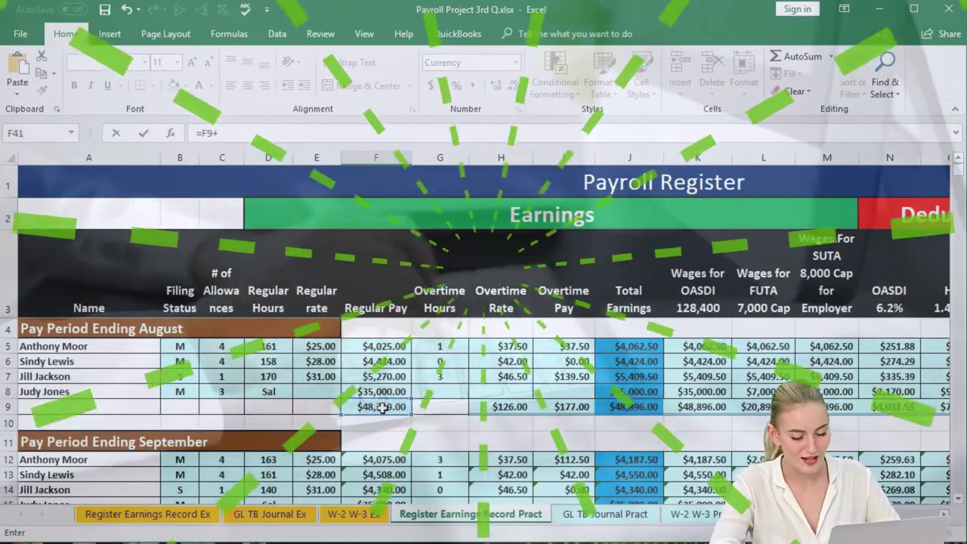
{"action": "type", "text": "+"}
{"action": "scroll", "coordinate": [383, 408], "scroll_direction": "down", "scroll_amount": 1}
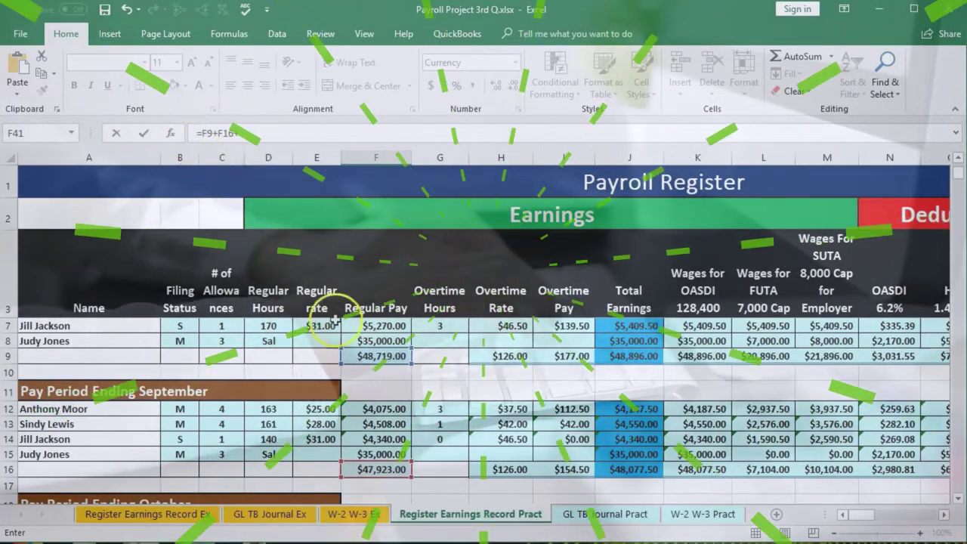
{"action": "scroll", "coordinate": [382, 360], "scroll_direction": "down", "scroll_amount": 3}
{"action": "scroll", "coordinate": [379, 430], "scroll_direction": "down", "scroll_amount": 1}
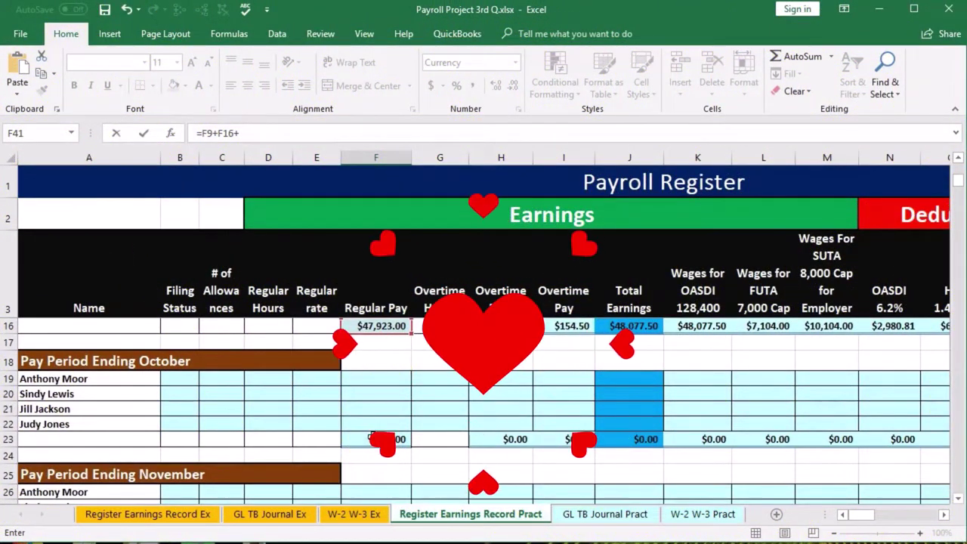
{"action": "left_click", "coordinate": [374, 440]}
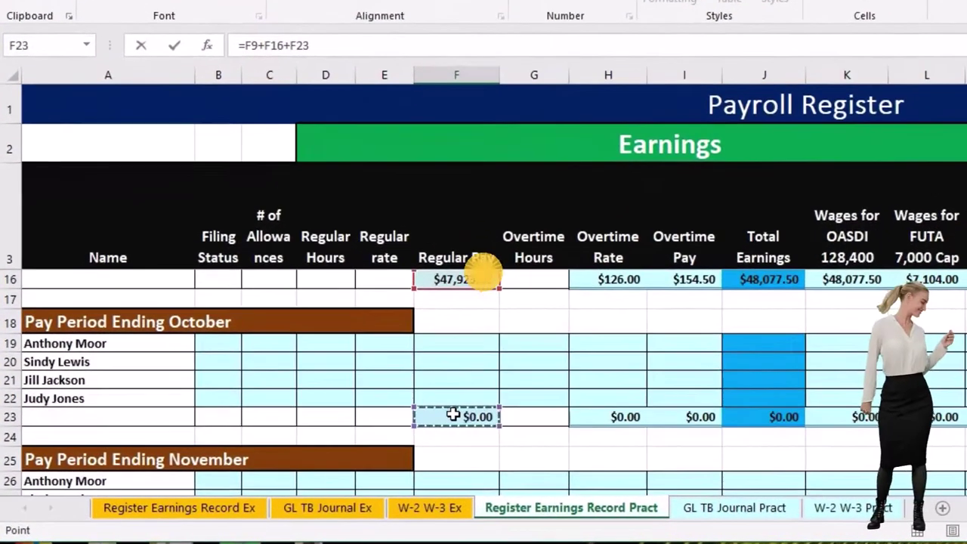
{"action": "type", "text": "+"}
{"action": "scroll", "coordinate": [453, 412], "scroll_direction": "down", "scroll_amount": 2}
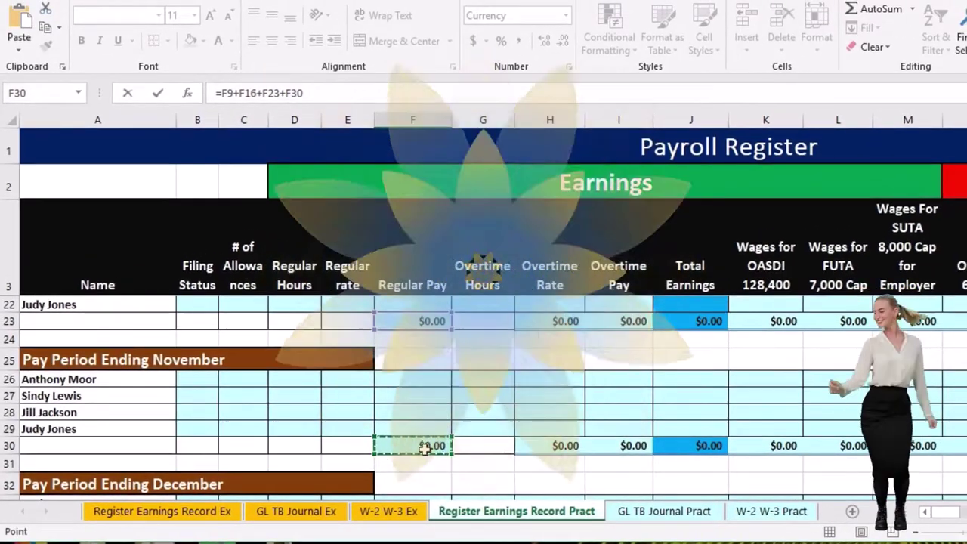
{"action": "type", "text": "+"}
{"action": "scroll", "coordinate": [424, 448], "scroll_direction": "down", "scroll_amount": 1}
{"action": "scroll", "coordinate": [424, 450], "scroll_direction": "down", "scroll_amount": 2}
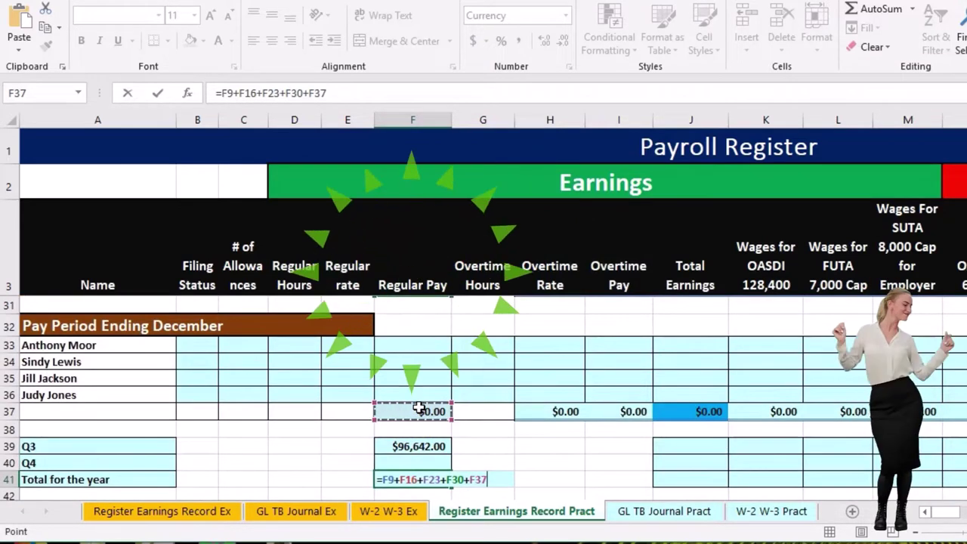
{"action": "key", "text": "Return"}
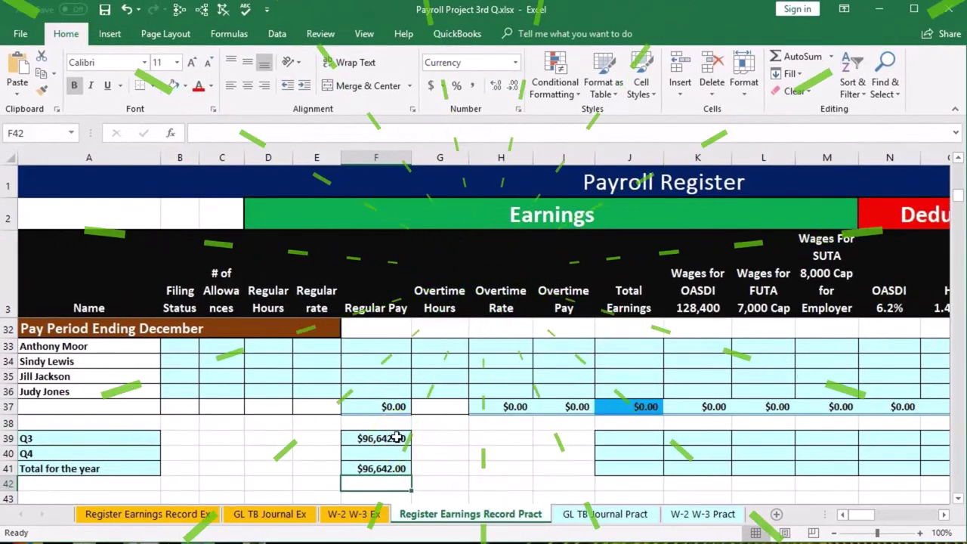
Copy the Q3-to-year-total regular pay cells and paste them across the other register columns
{"action": "left_click", "coordinate": [397, 438]}
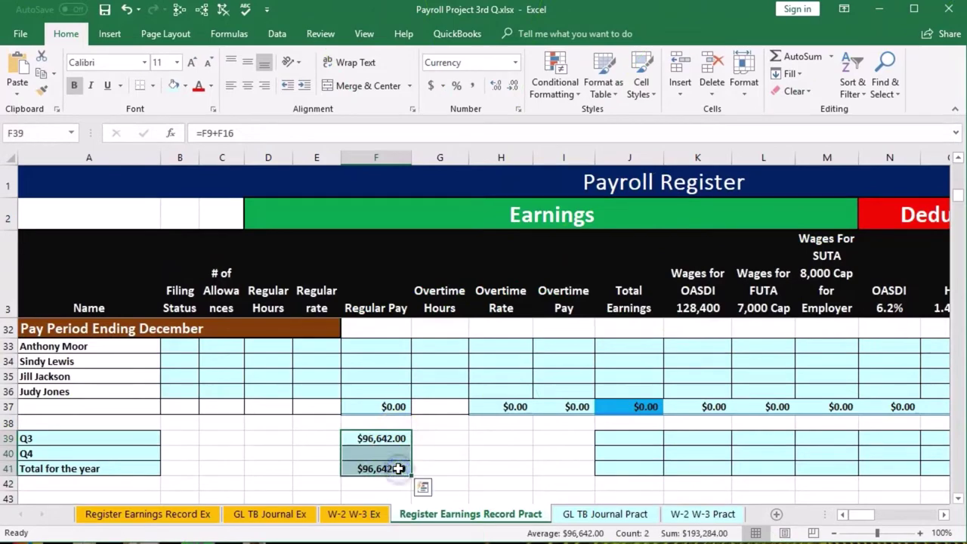
{"action": "right_click", "coordinate": [398, 458]}
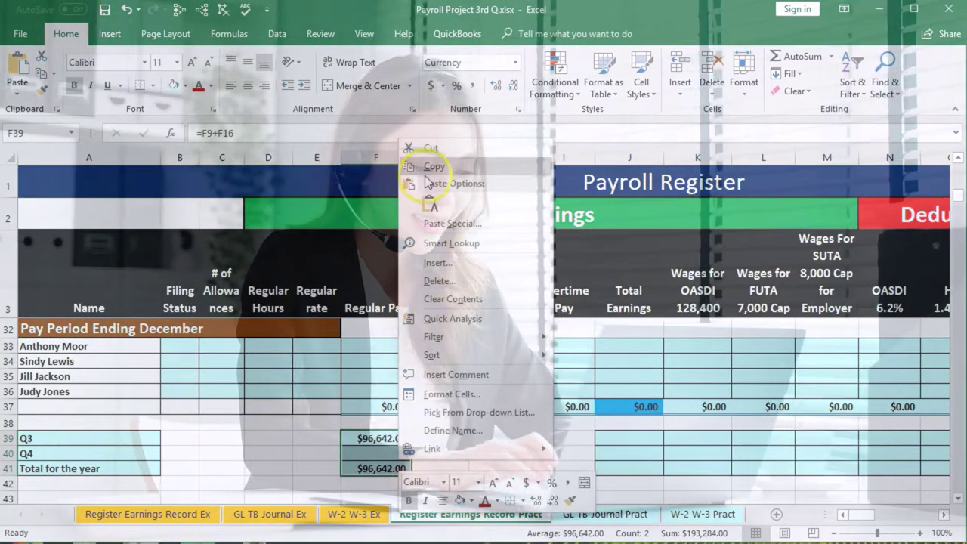
{"action": "left_click", "coordinate": [426, 170]}
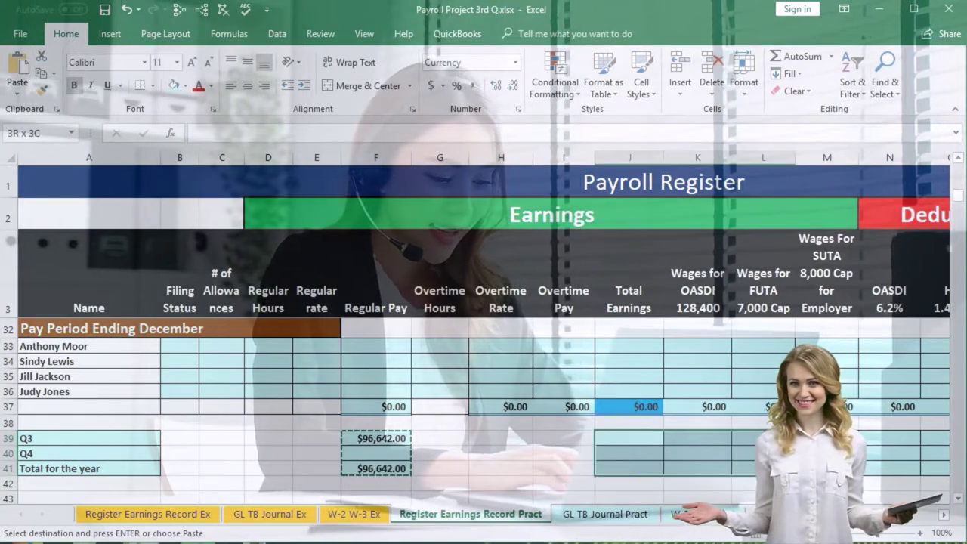
{"action": "left_click_drag", "start_coordinate": [922, 458], "coordinate": [736, 460]}
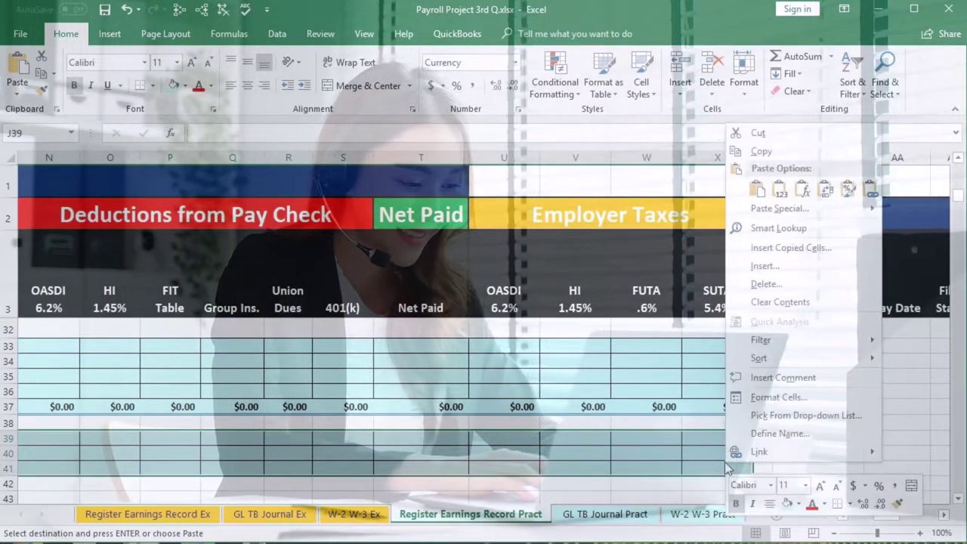
{"action": "left_click", "coordinate": [758, 190]}
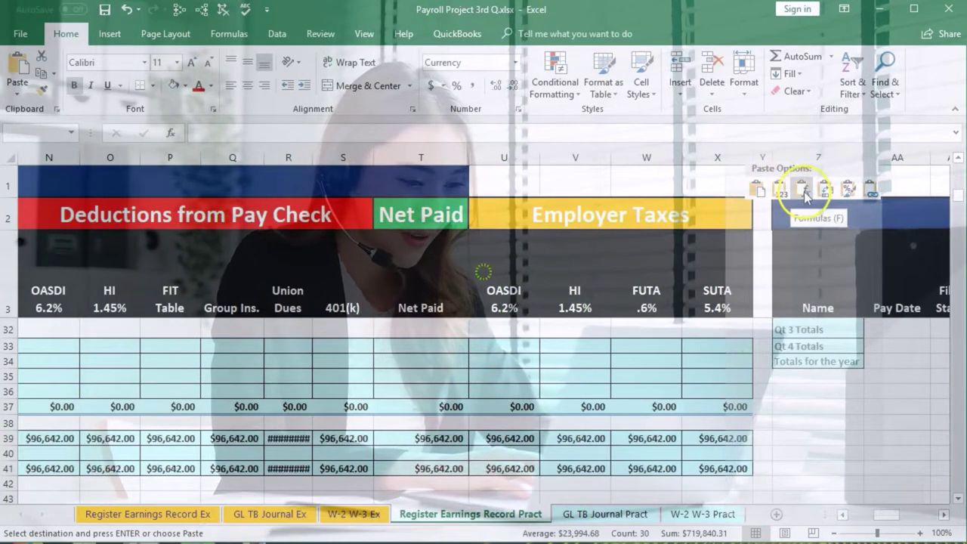
{"action": "left_click", "coordinate": [758, 190]}
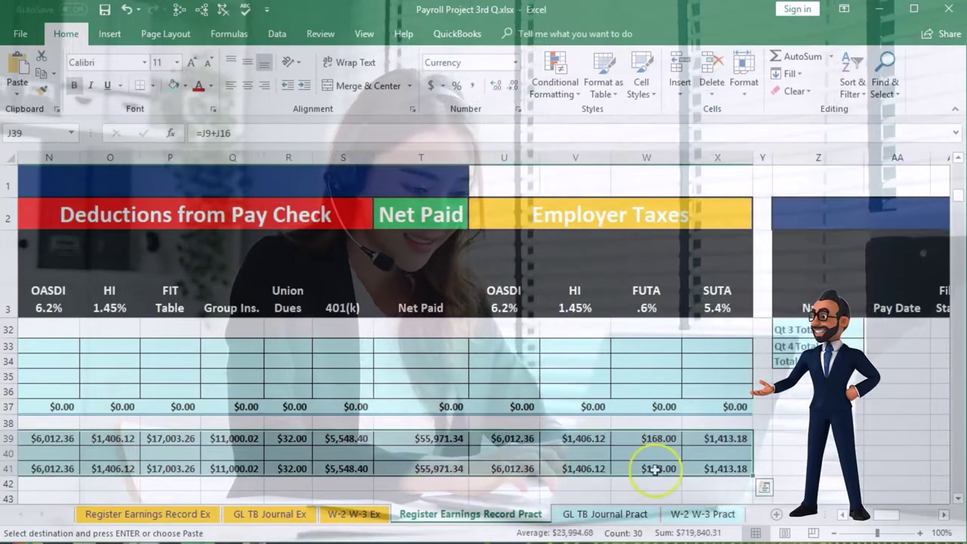
Bring the earlier register columns back into view and clear the pasted selection
{"action": "left_click", "coordinate": [842, 514]}
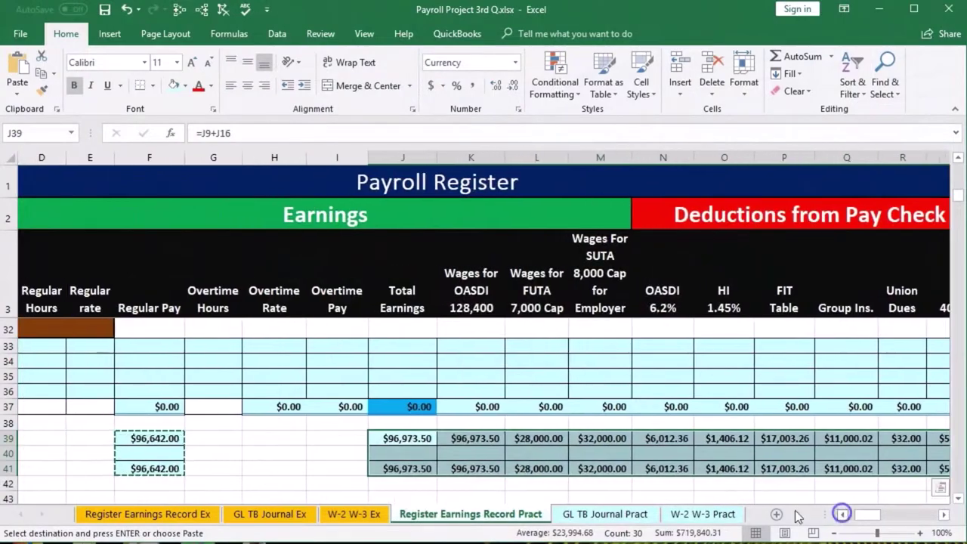
{"action": "left_click", "coordinate": [228, 470]}
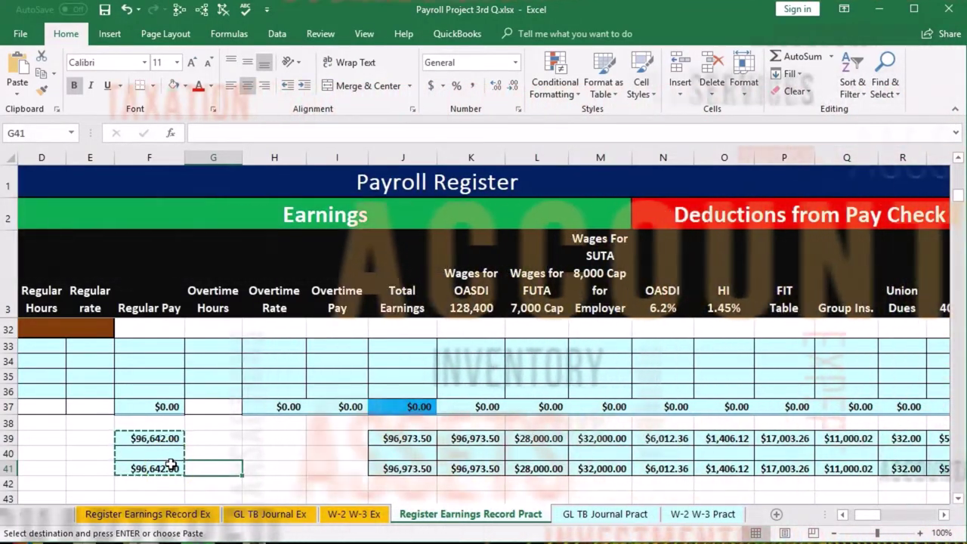
{"action": "scroll", "coordinate": [173, 462], "scroll_direction": "down", "scroll_amount": 1}
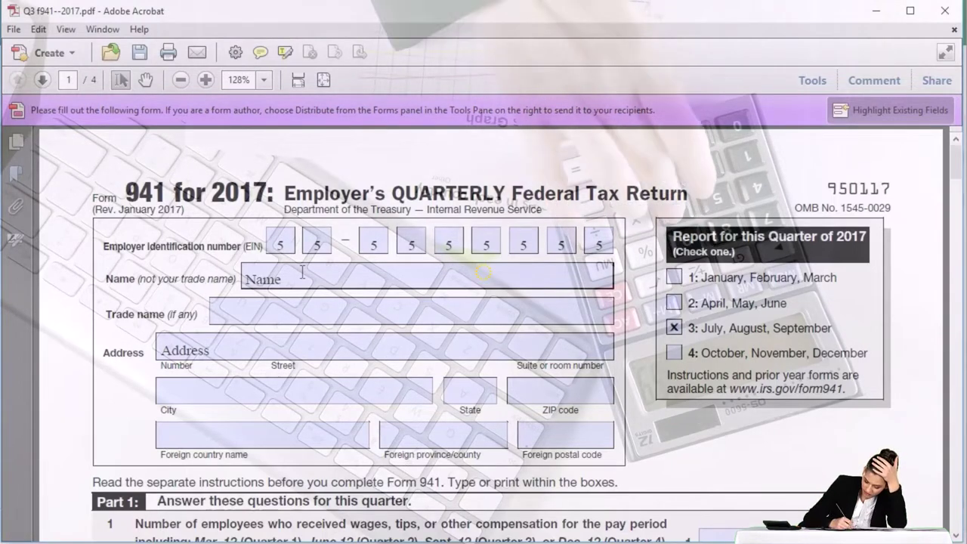
Work through the Name and Address header fields of the Q3 Form 941
{"action": "left_click", "coordinate": [302, 272]}
{"action": "scroll", "coordinate": [302, 272], "scroll_direction": "down", "scroll_amount": 1}
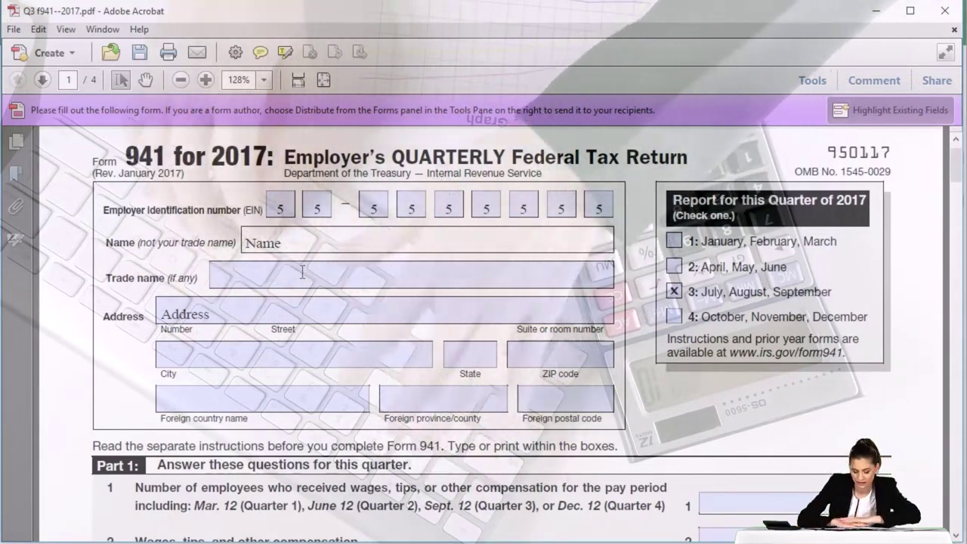
{"action": "left_click", "coordinate": [294, 305]}
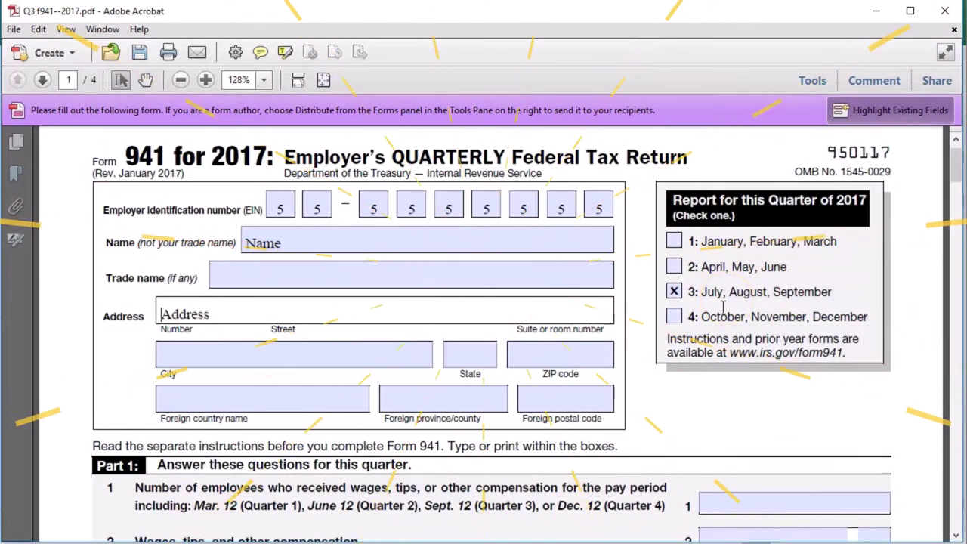
Move down to Part 1 and place the cursor in the line 1 employee count box
{"action": "scroll", "coordinate": [723, 306], "scroll_direction": "down", "scroll_amount": 1}
{"action": "scroll", "coordinate": [722, 306], "scroll_direction": "down", "scroll_amount": 2}
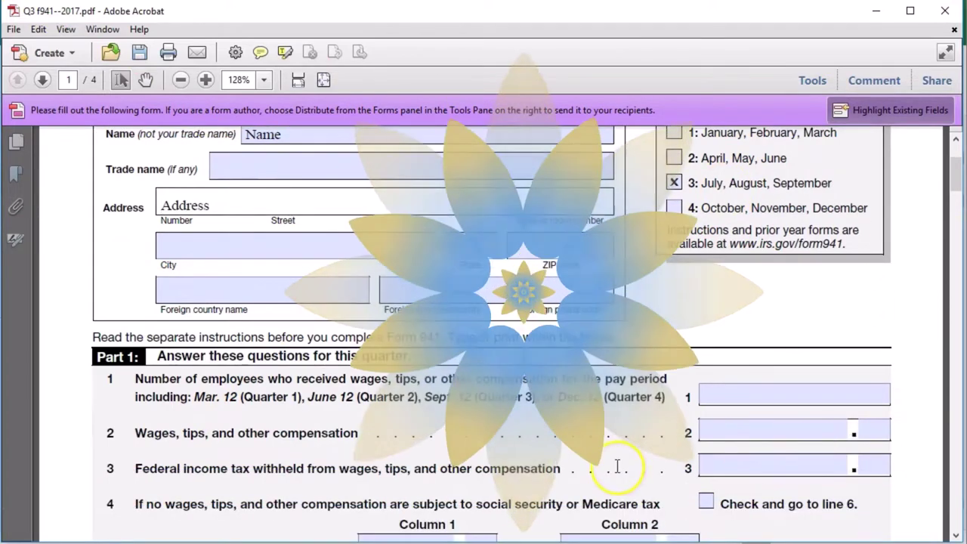
{"action": "scroll", "coordinate": [619, 465], "scroll_direction": "down", "scroll_amount": 2}
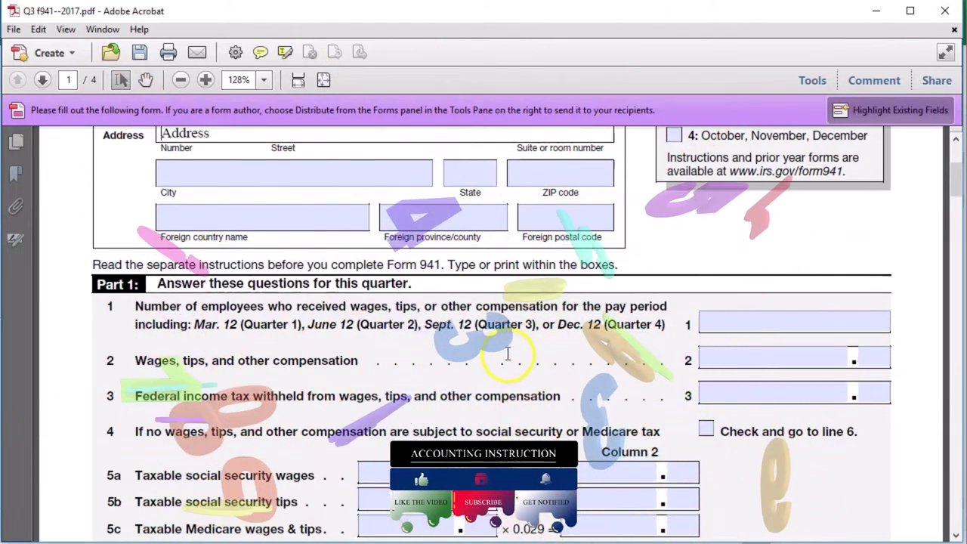
{"action": "left_click", "coordinate": [729, 326]}
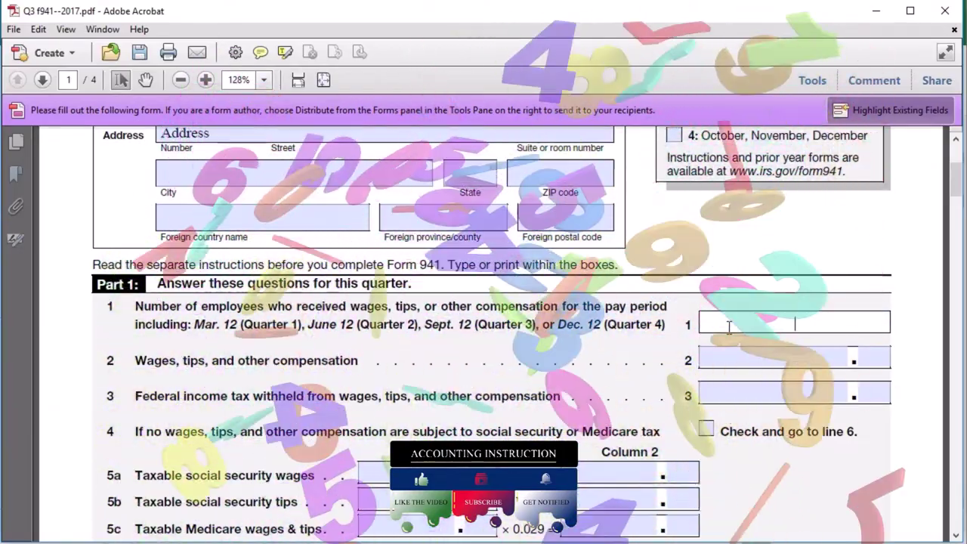
Enter 4 as the line 1 employee count and move to the line 2 wages field
{"action": "type", "text": "4"}
{"action": "key", "text": "Return"}
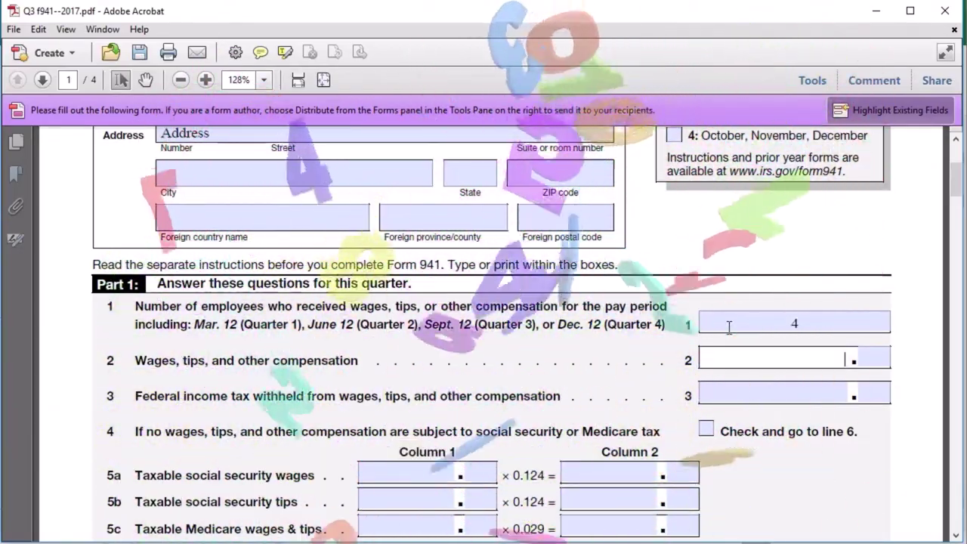
{"action": "left_click", "coordinate": [247, 442]}
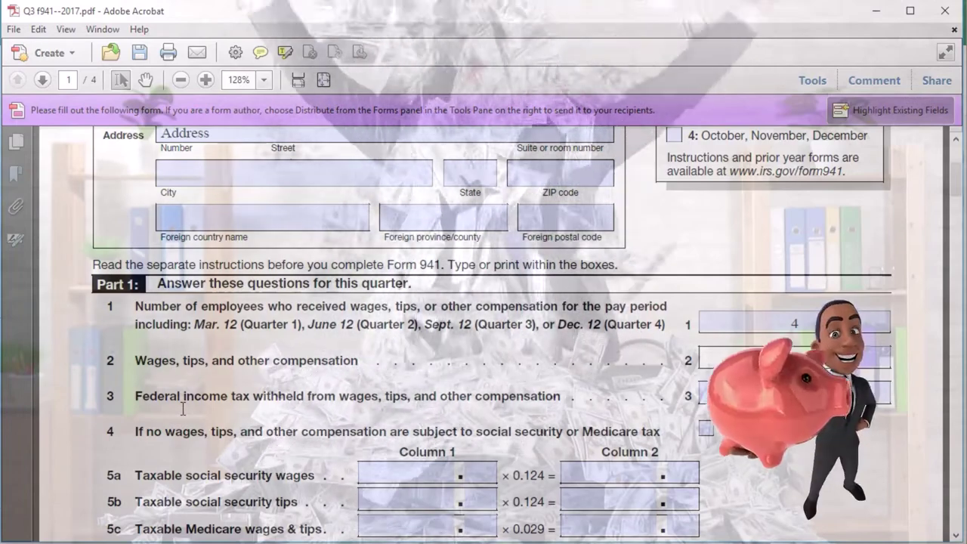
{"action": "scroll", "coordinate": [182, 409], "scroll_direction": "down", "scroll_amount": 1}
Switch to the Excel payroll register with Windows Calculator open alongside it
{"action": "left_click", "coordinate": [129, 445]}
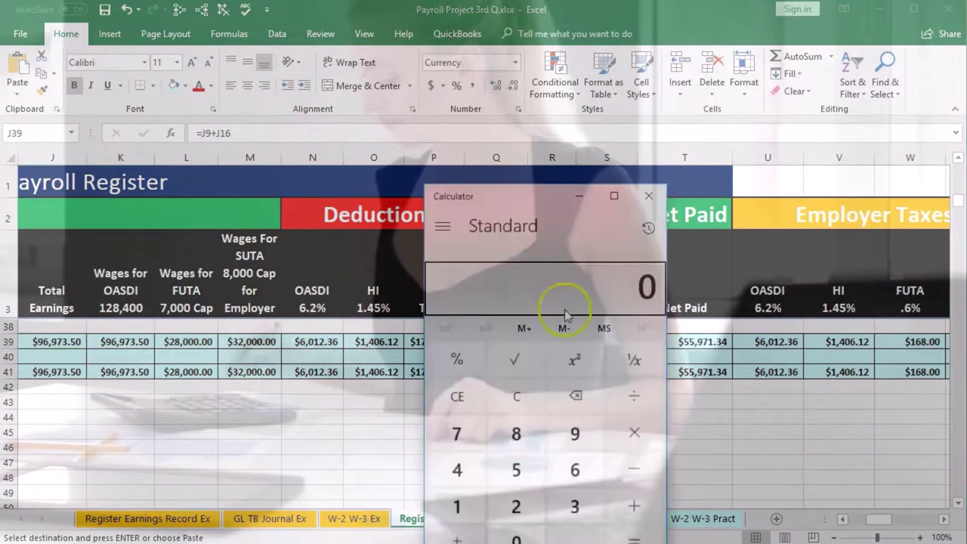
Calculate 96,973.5 minus the 401(k) deductions, giving 91,425.1, then return to Acrobat
{"action": "left_click_drag", "start_coordinate": [514, 201], "coordinate": [146, 384]}
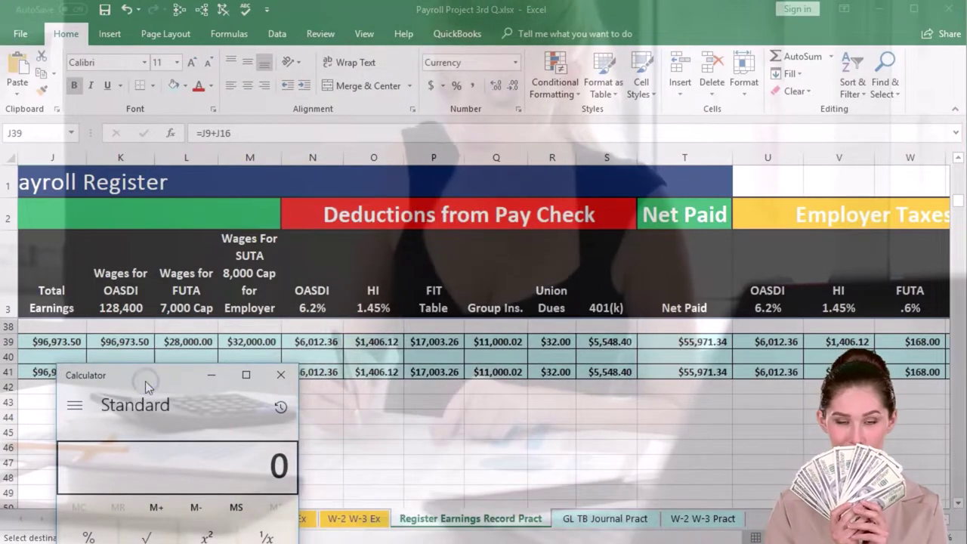
{"action": "type", "text": "96973.5 -"}
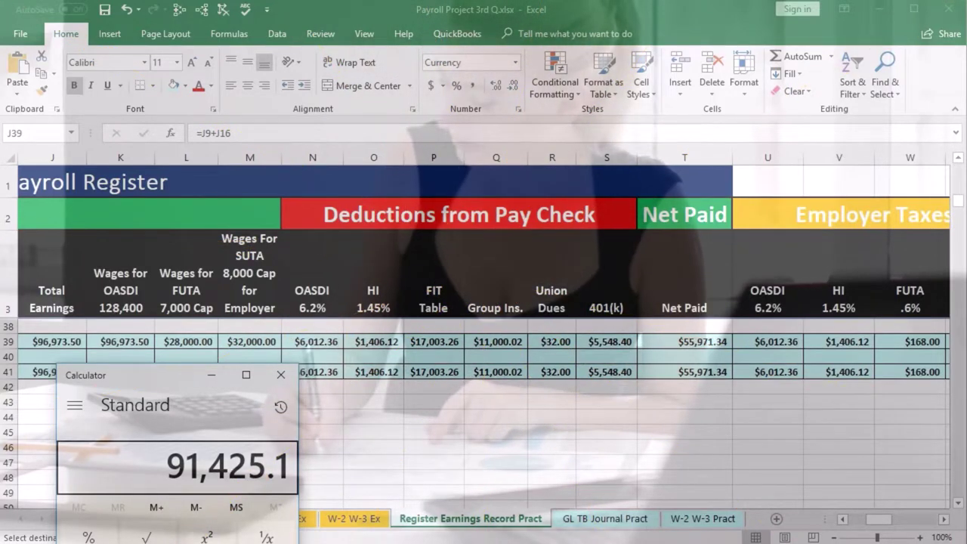
{"action": "left_click_drag", "start_coordinate": [85, 375], "coordinate": [966, 302]}
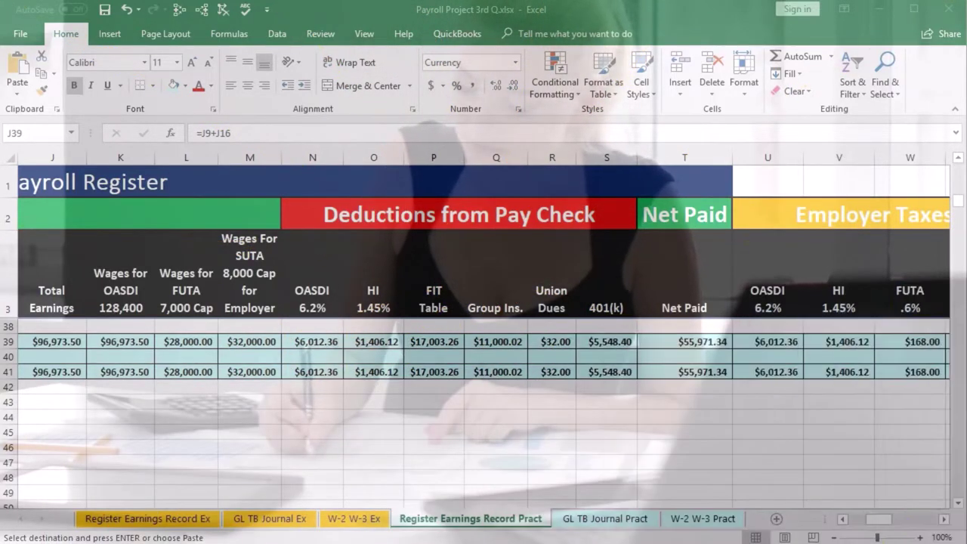
{"action": "key", "text": "alt+Tab"}
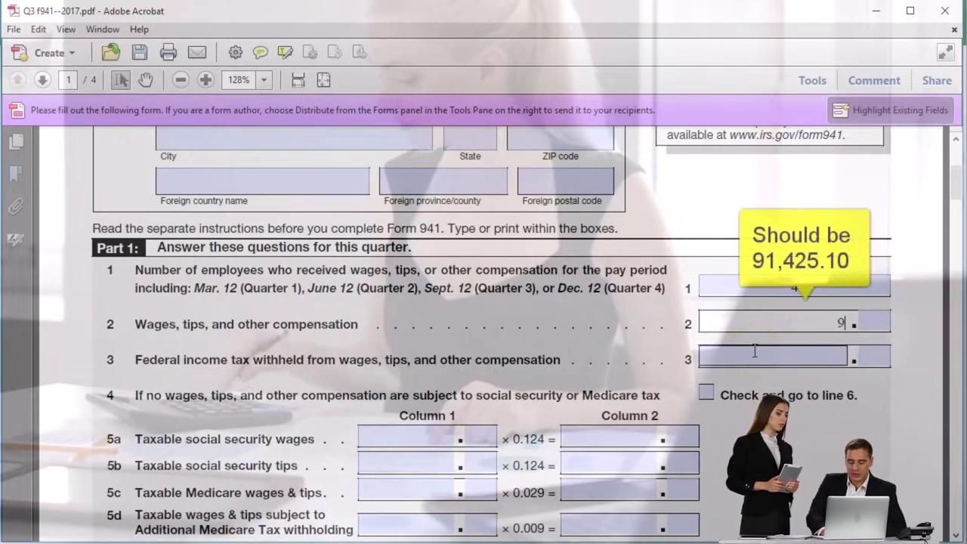
Enter 94,425.10 as line 2 wages and start line 3 withholding with 17
{"action": "type", "text": "425"}
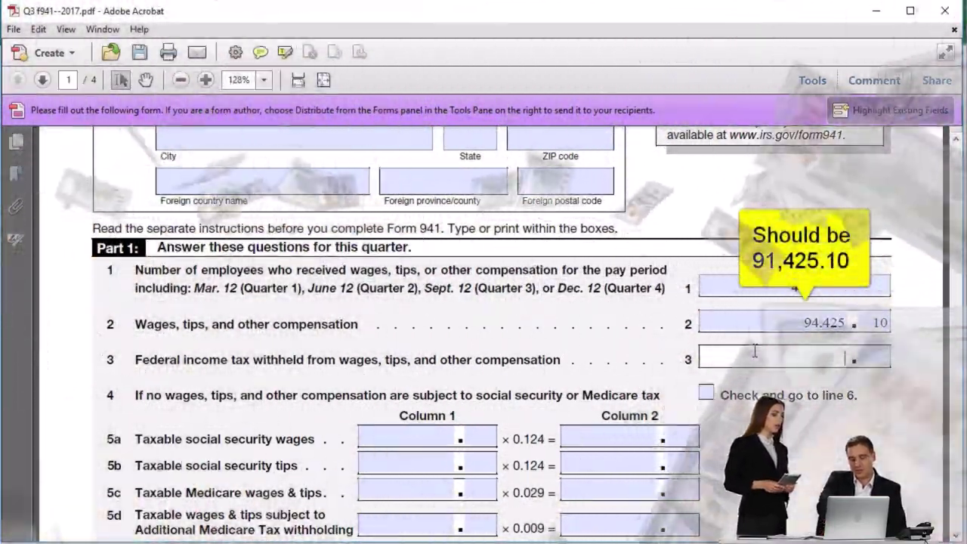
{"action": "left_click", "coordinate": [771, 324]}
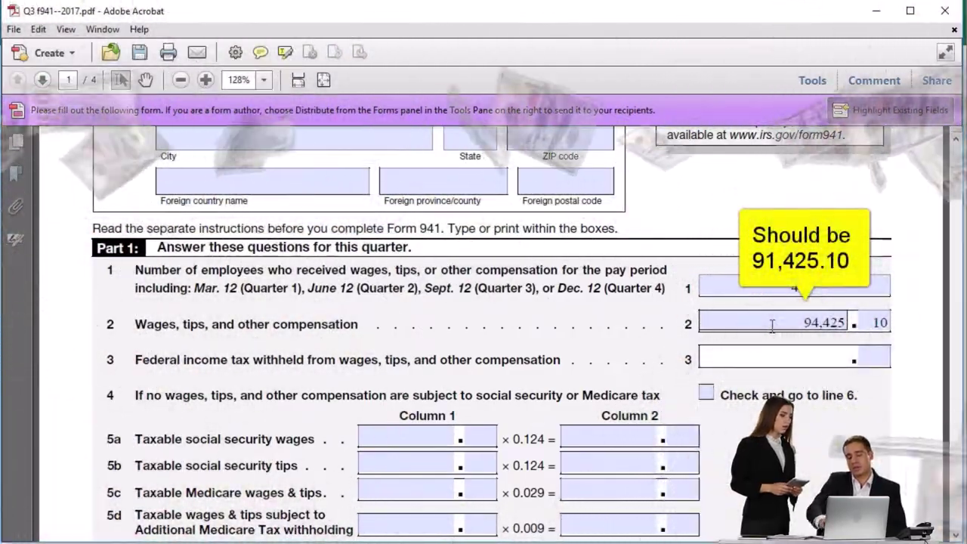
{"action": "left_click", "coordinate": [785, 326]}
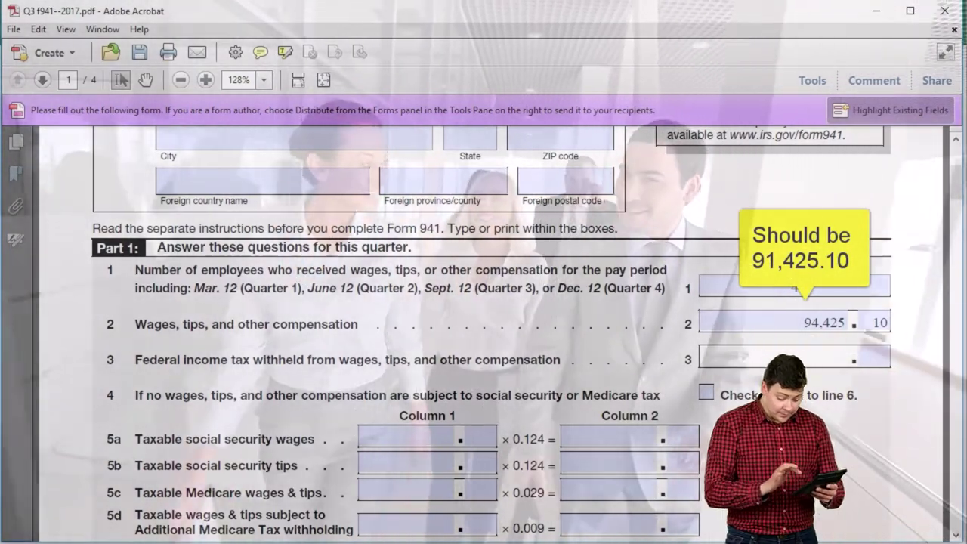
{"action": "left_click", "coordinate": [845, 357]}
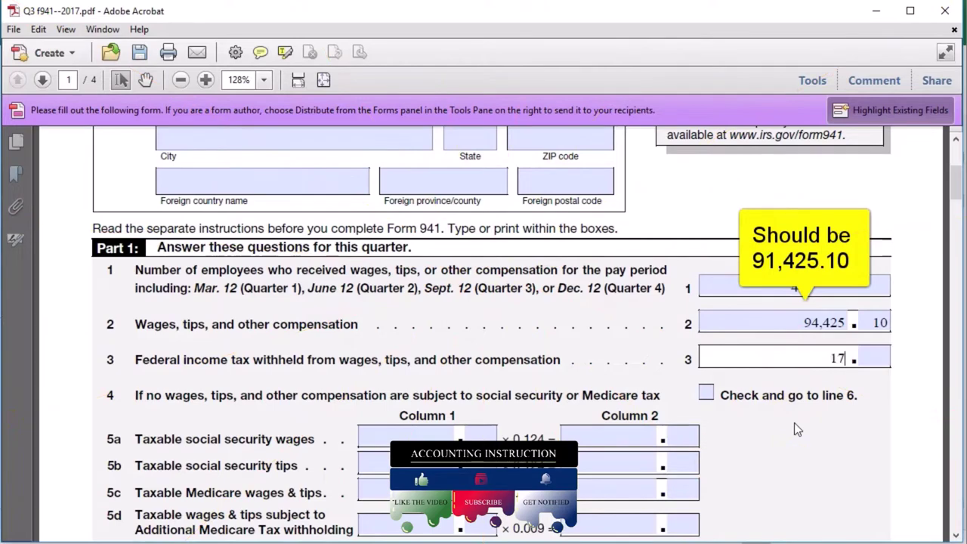
Complete line 3 as 17,003.26 withheld and place the cursor in line 5b Column 1
{"action": "type", "text": "003"}
{"action": "key", "text": "Tab"}
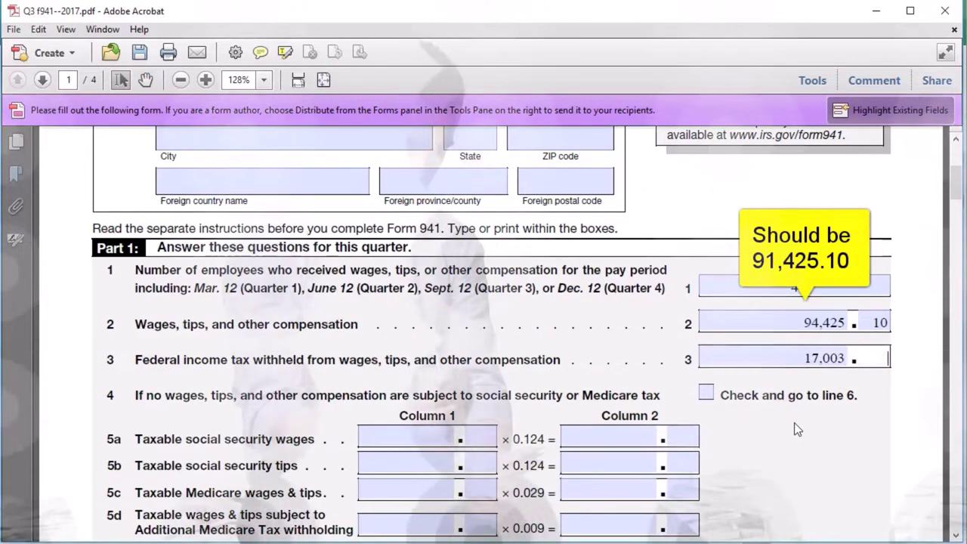
{"action": "type", "text": "26"}
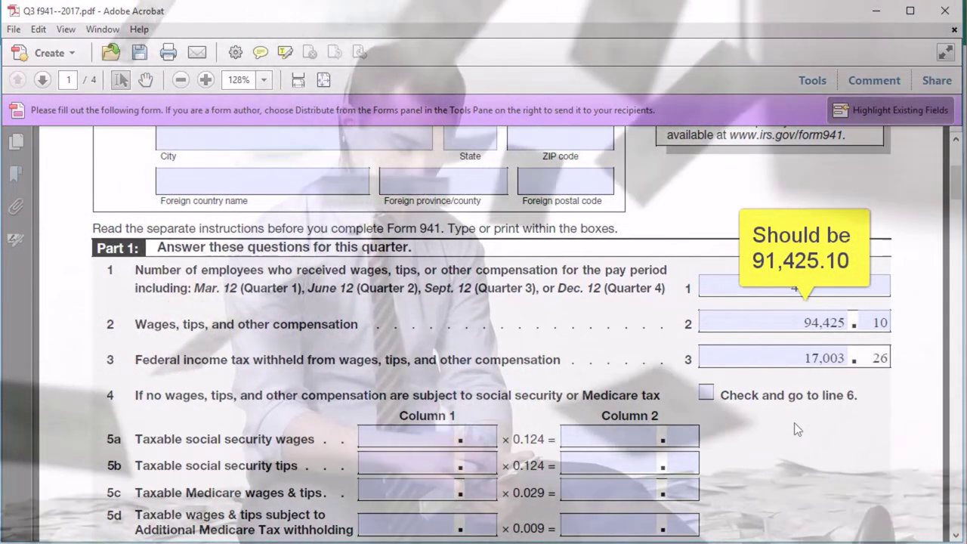
{"action": "key", "text": "Tab"}
{"action": "scroll", "coordinate": [794, 422], "scroll_direction": "down", "scroll_amount": 2}
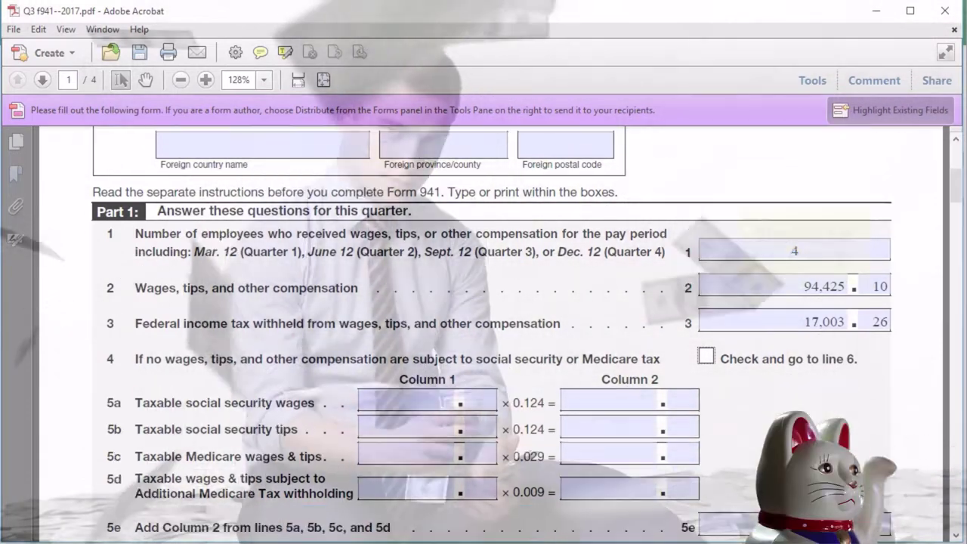
{"action": "left_click", "coordinate": [435, 394]}
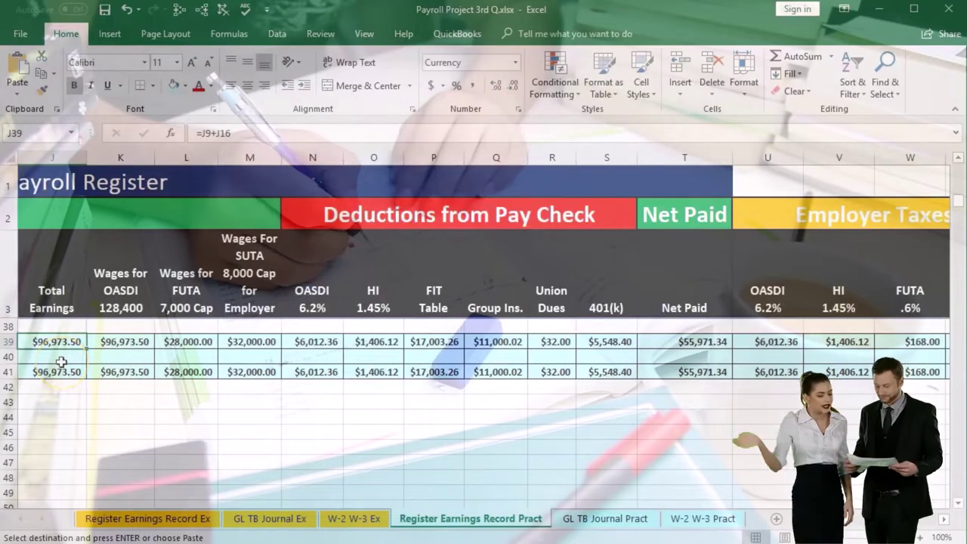
Select cell K39 to read the Q3 OASDI wages total of $96,973.50
{"action": "left_click", "coordinate": [126, 341]}
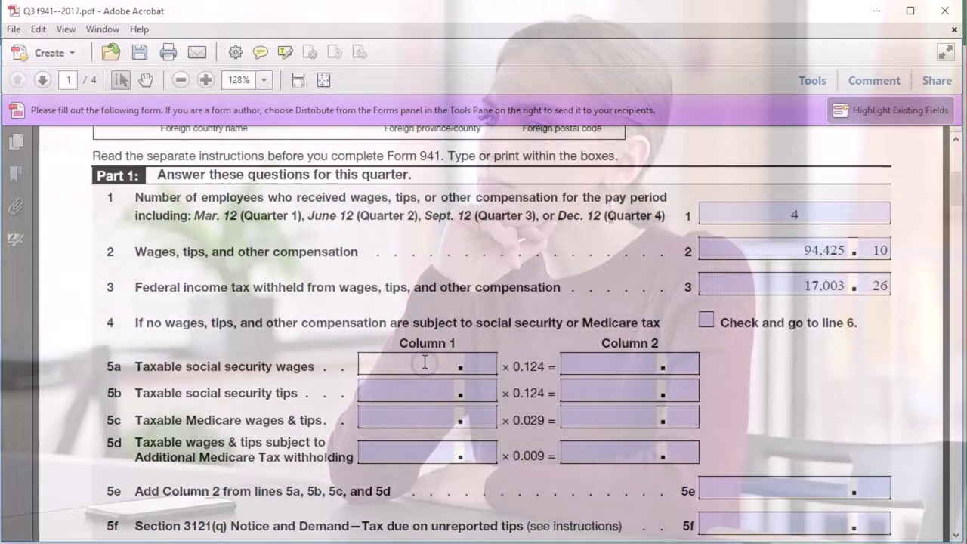
Enter 96,973.50 as line 5a Column 1 taxable social security wages
{"action": "left_click", "coordinate": [428, 409]}
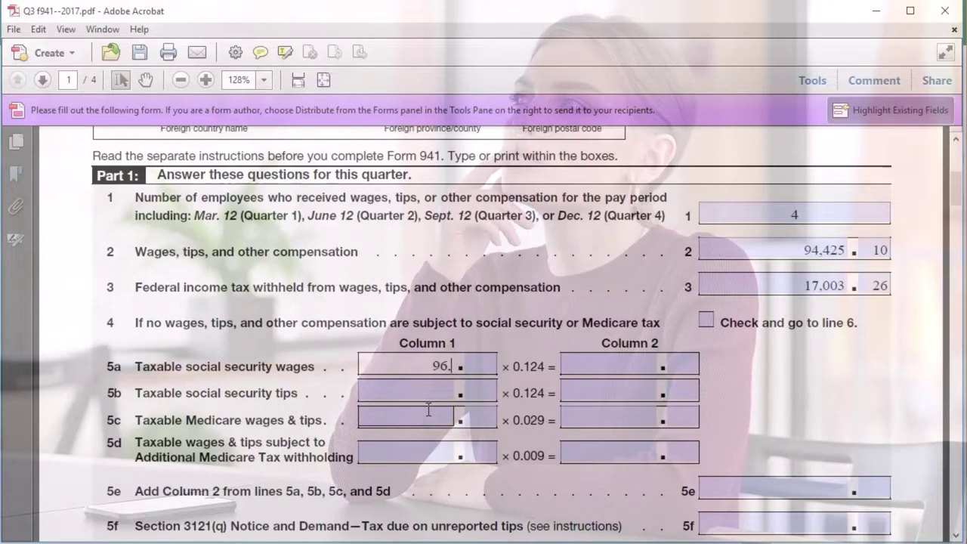
{"action": "type", "text": "973"}
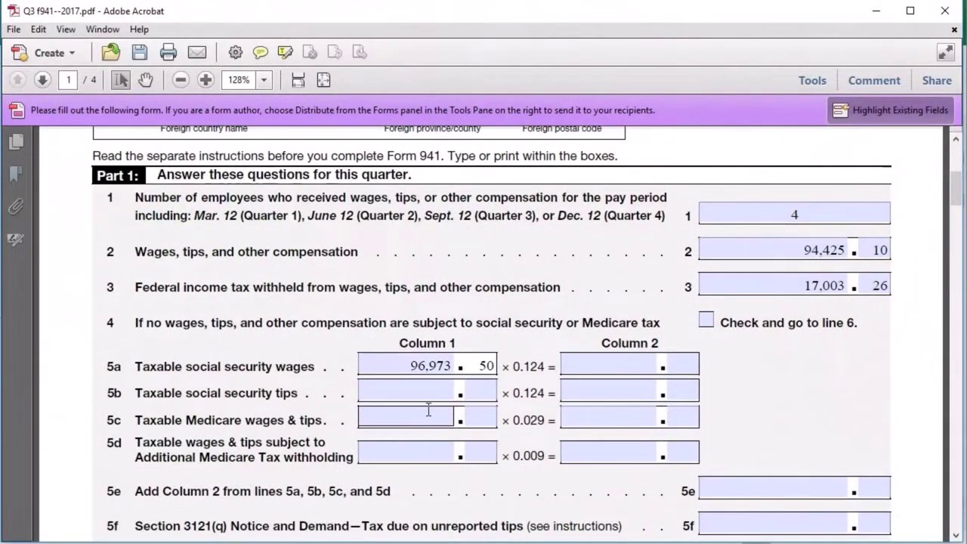
{"action": "left_click", "coordinate": [498, 411]}
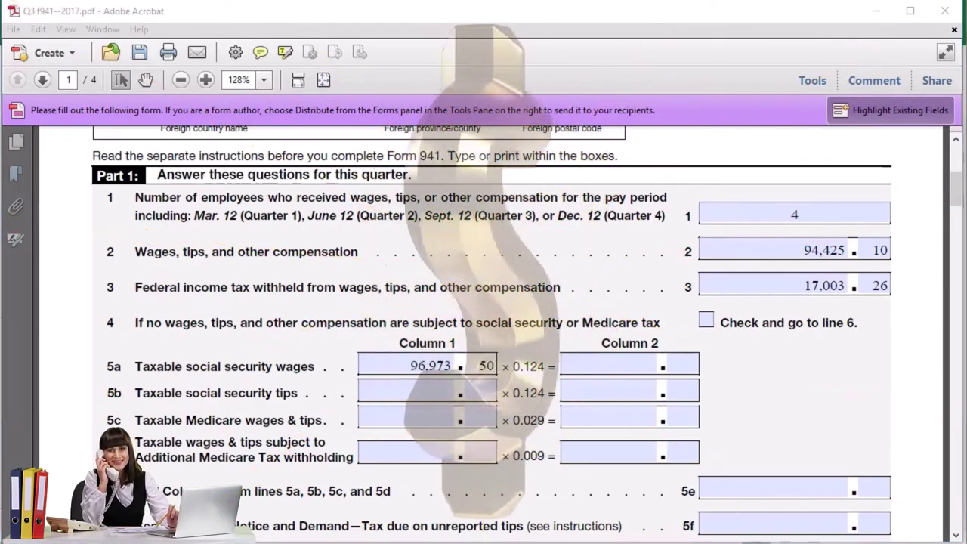
Compute 0.124 × 96,973.50 in Calculator and enter 12,024.71 on line 5a Column 2
{"action": "left_click", "coordinate": [803, 461]}
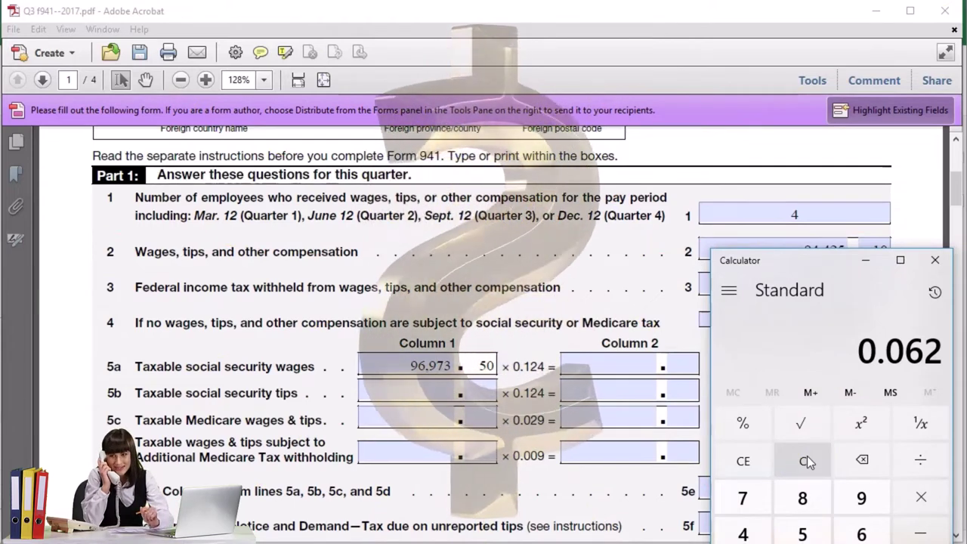
{"action": "type", "text": "*2"}
{"action": "key", "text": "Return"}
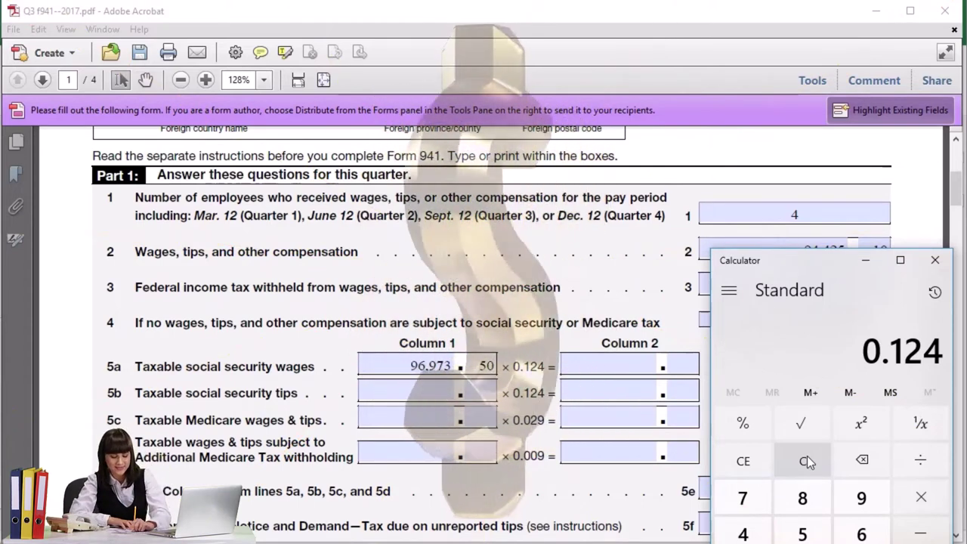
{"action": "key", "text": "asterisk"}
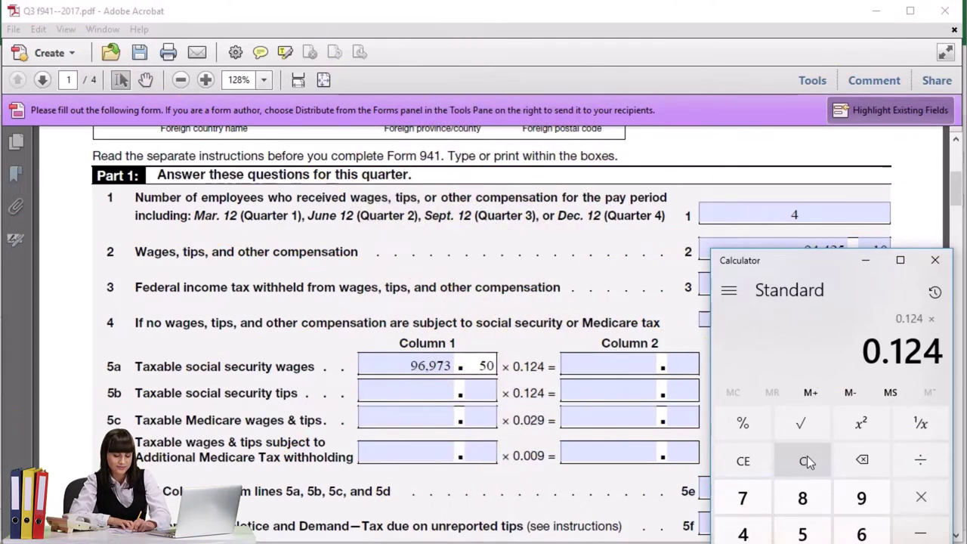
{"action": "type", "text": "96973.5"}
{"action": "key", "text": "Return"}
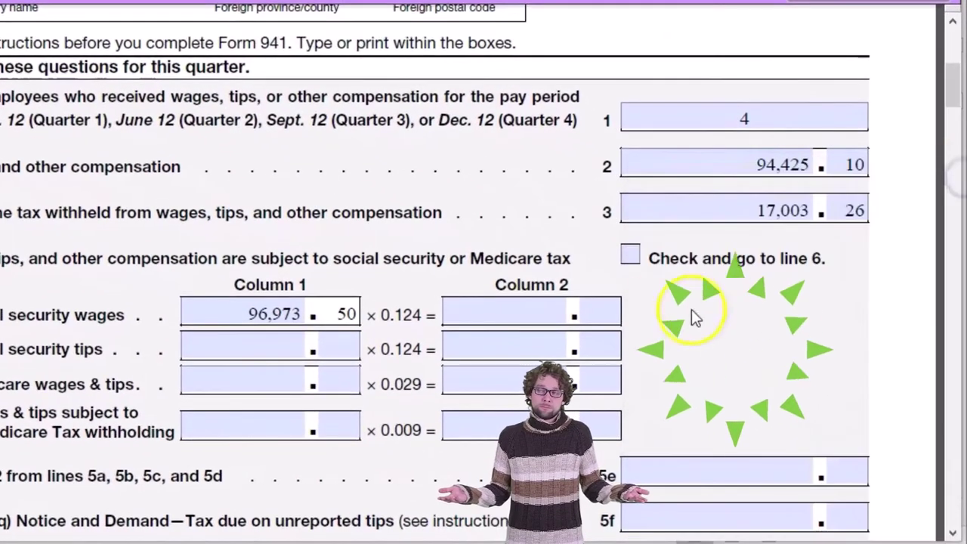
{"action": "left_click", "coordinate": [536, 312]}
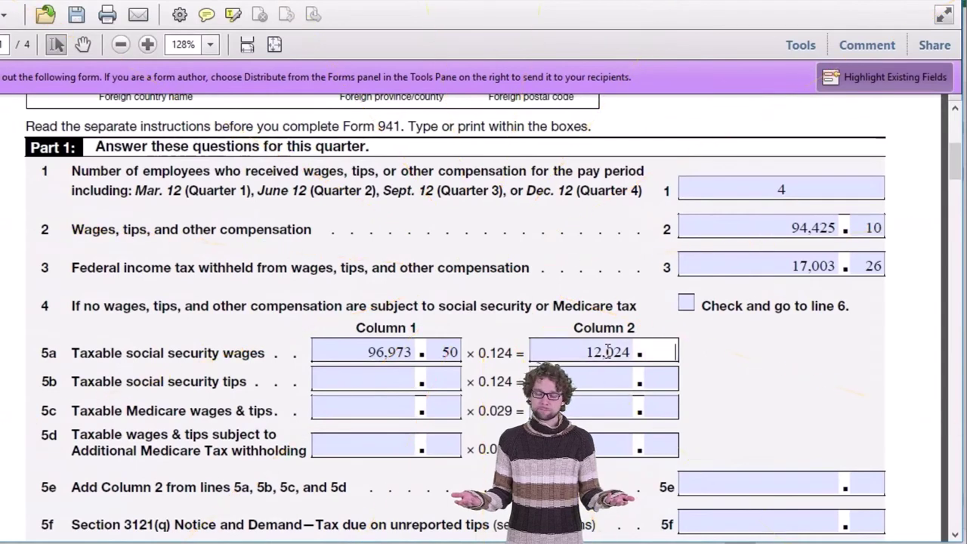
{"action": "key", "text": "Tab"}
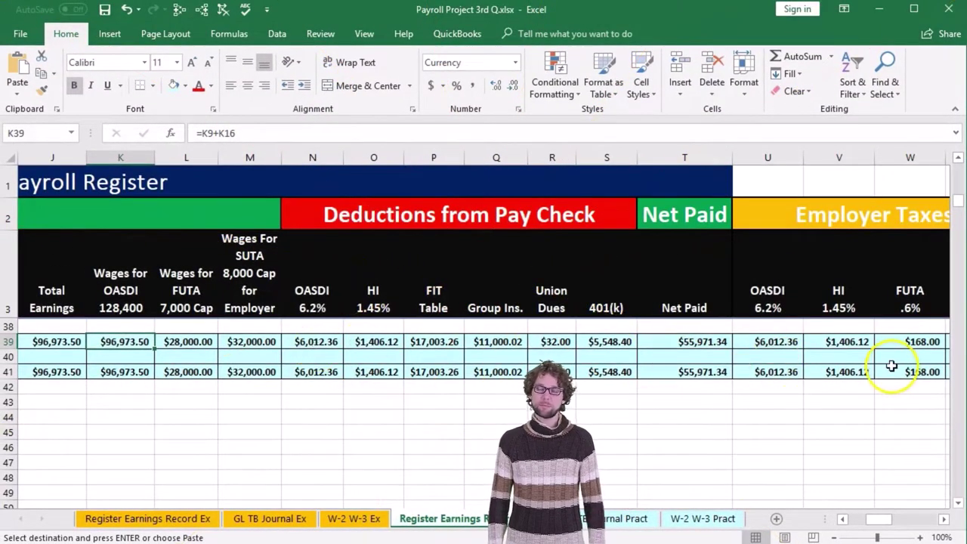
Sum employee and employer OASDI totals to $12,024.71 and check the $96,973.50 wage and earnings totals
{"action": "left_click", "coordinate": [316, 311]}
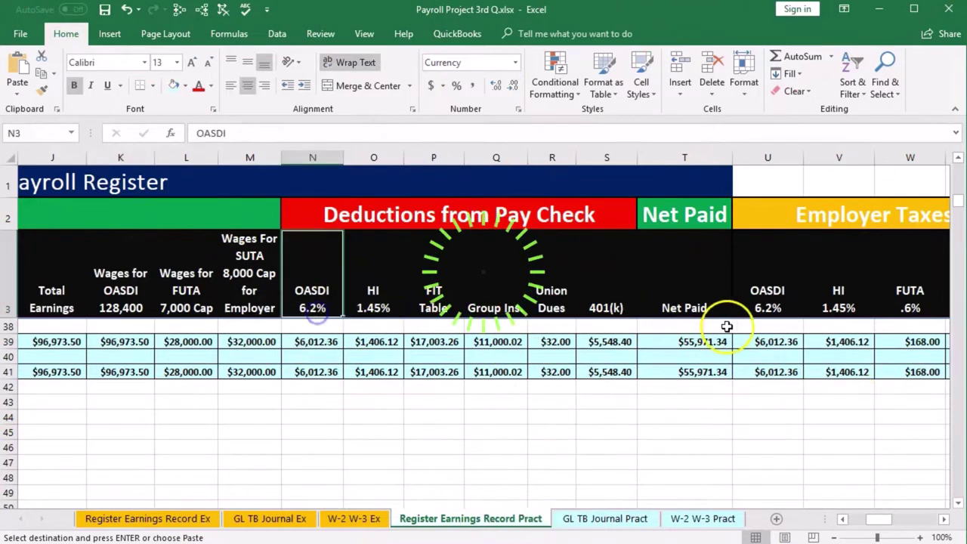
{"action": "left_click", "coordinate": [782, 310]}
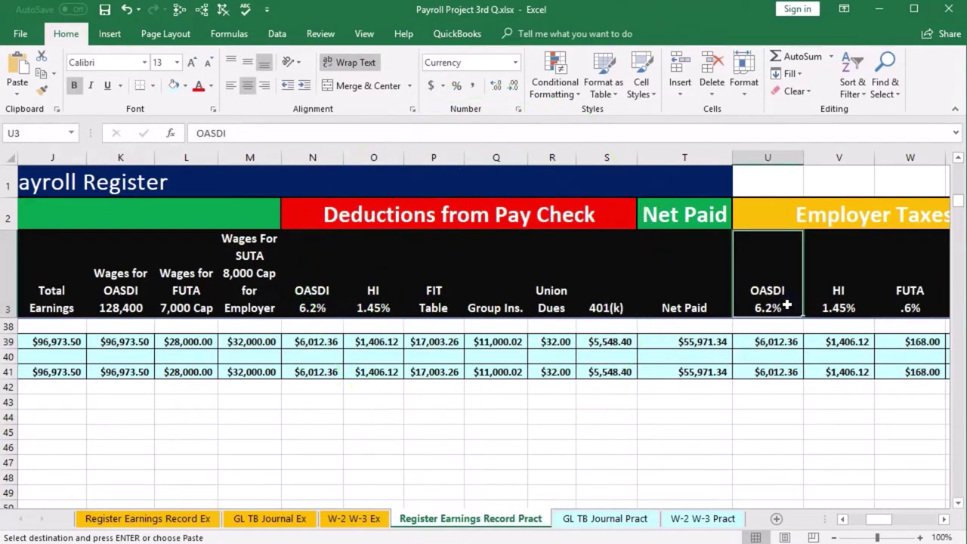
{"action": "left_click", "coordinate": [325, 341]}
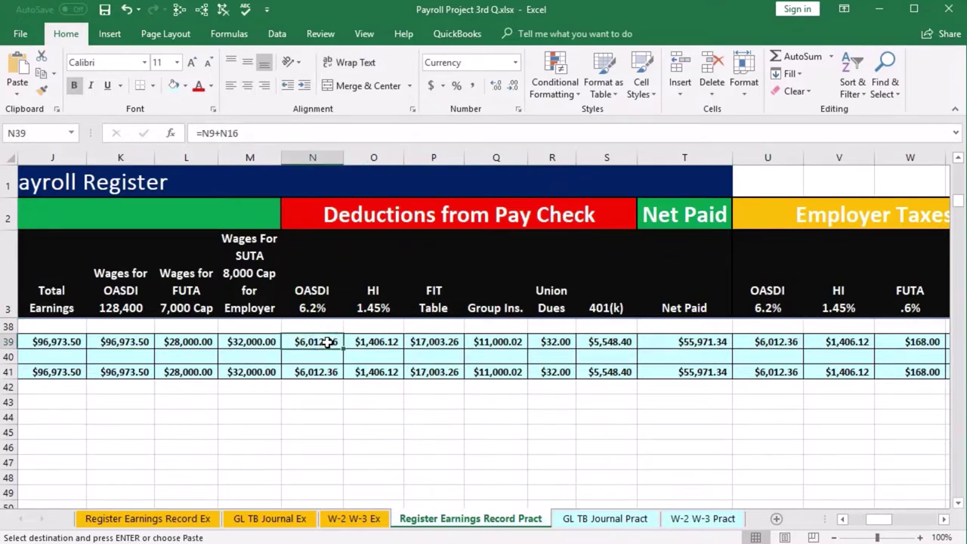
{"action": "left_click", "coordinate": [763, 342], "text": "ctrl"}
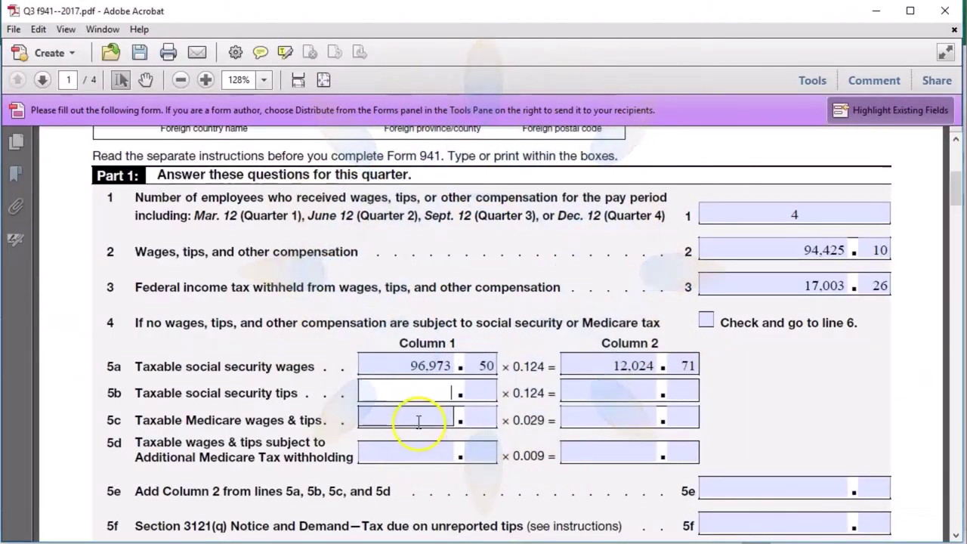
{"action": "left_click", "coordinate": [418, 422]}
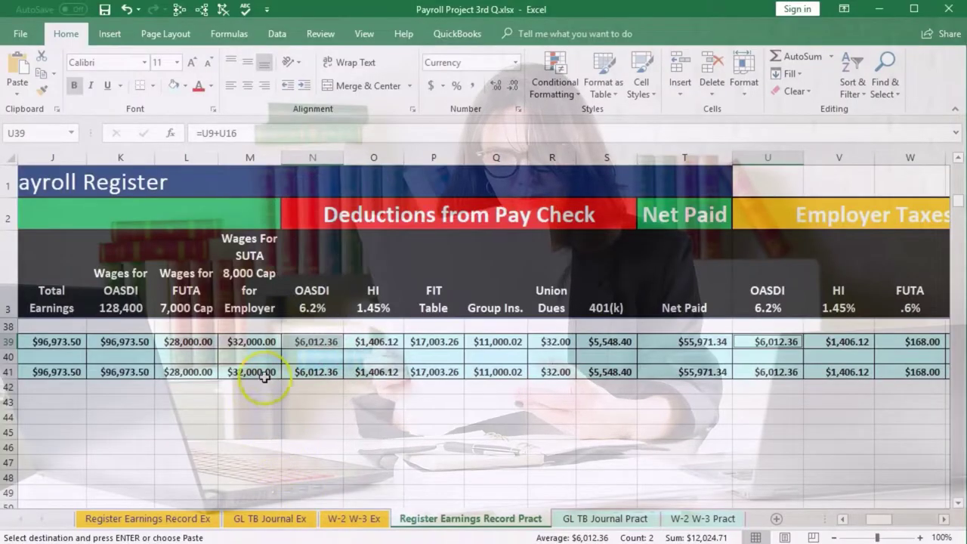
{"action": "left_click", "coordinate": [139, 372]}
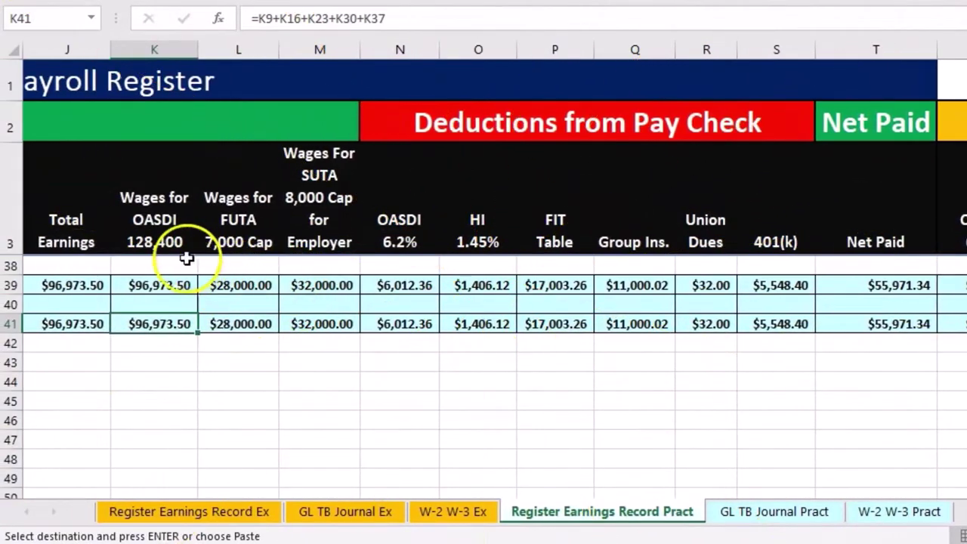
{"action": "left_click", "coordinate": [76, 324]}
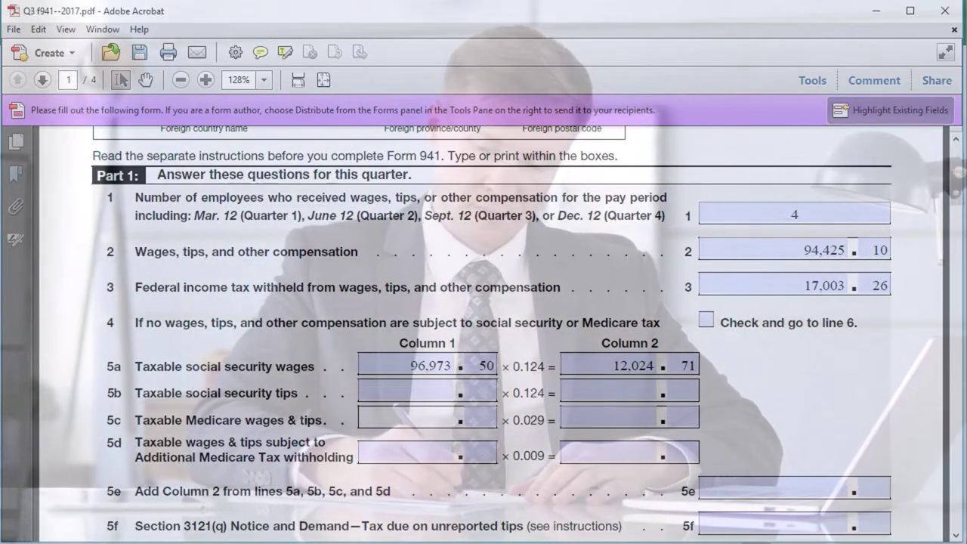
Enter 96,973.50 as line 5c Column 1 taxable Medicare wages
{"action": "type", "text": "96,"}
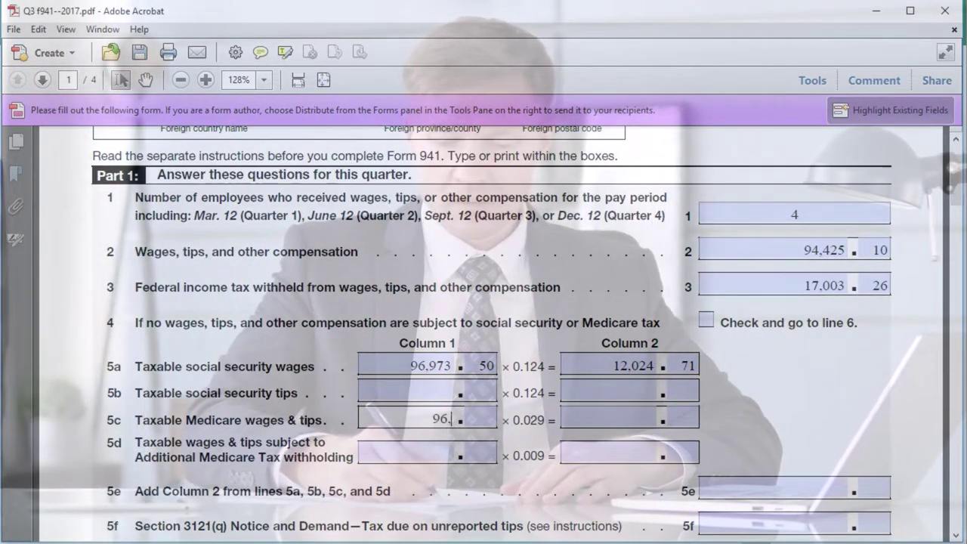
{"action": "type", "text": "973.50"}
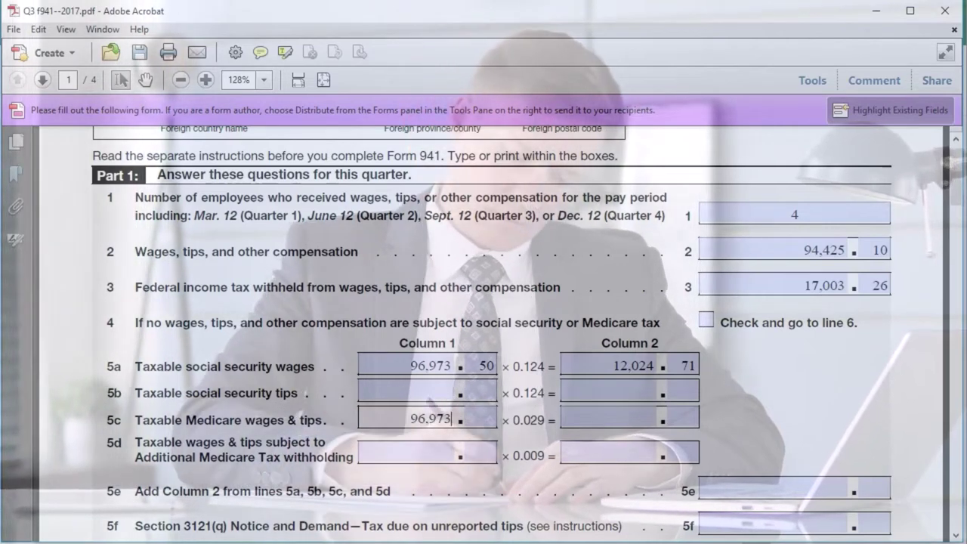
{"action": "key", "text": "Tab"}
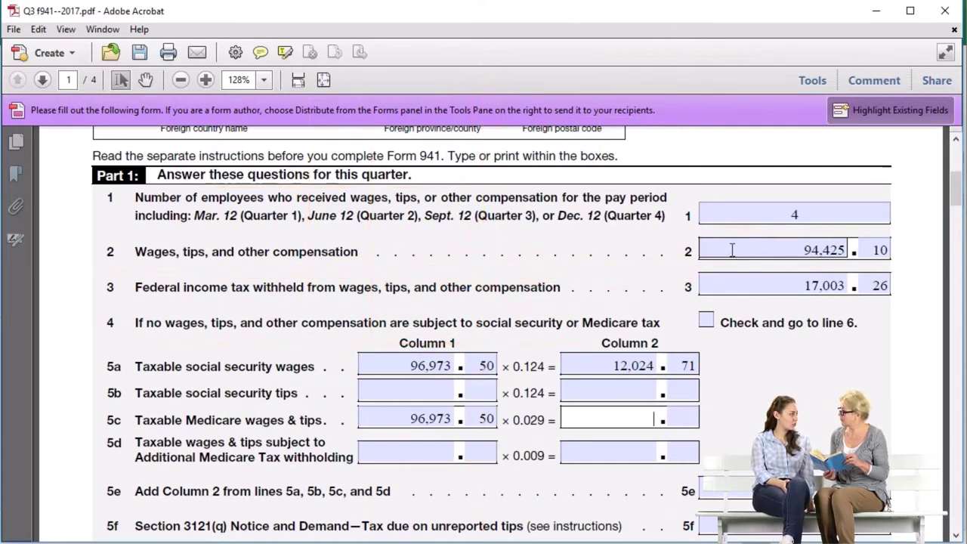
{"action": "left_click", "coordinate": [724, 285]}
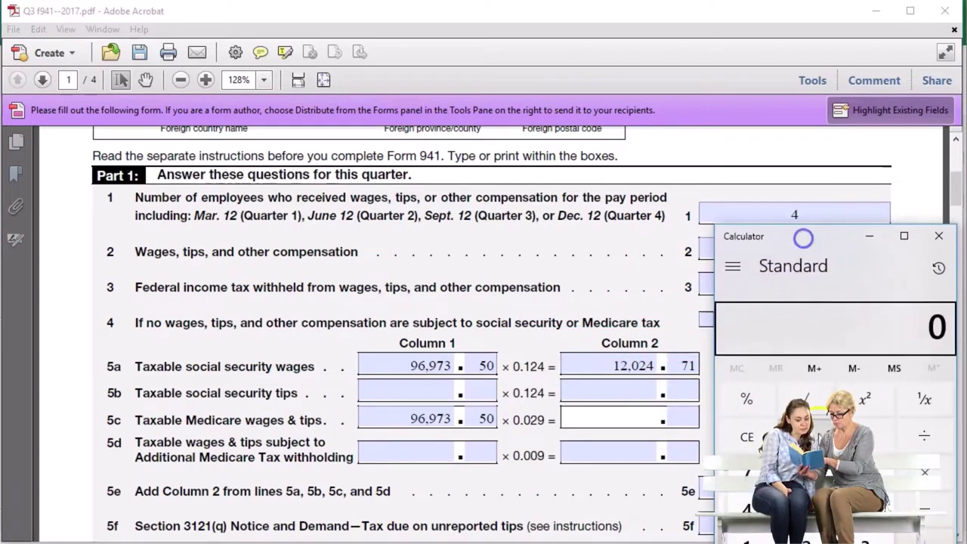
Calculate 0.029 × 96,973.50 = 2,812.2315 and store it in Calculator memory
{"action": "left_click", "coordinate": [642, 495]}
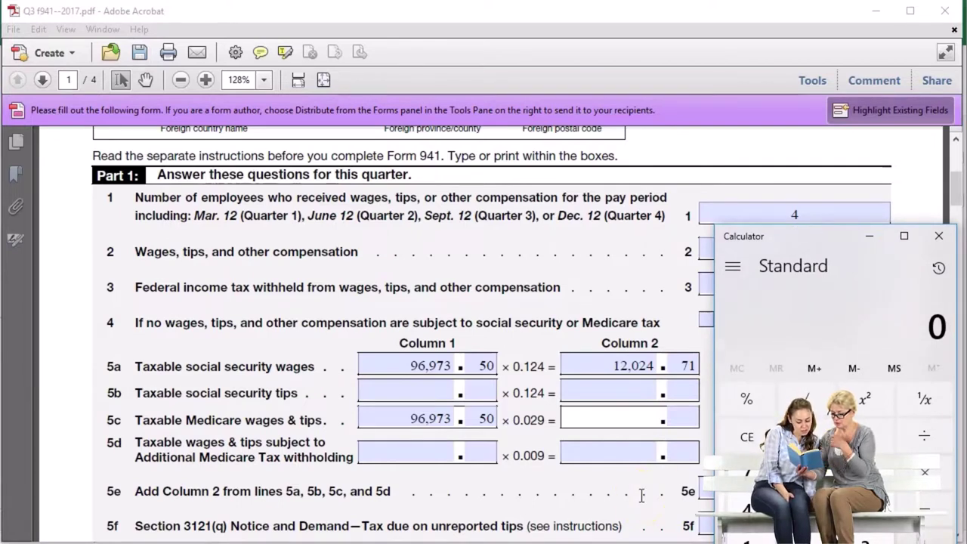
{"action": "type", "text": ".0145"}
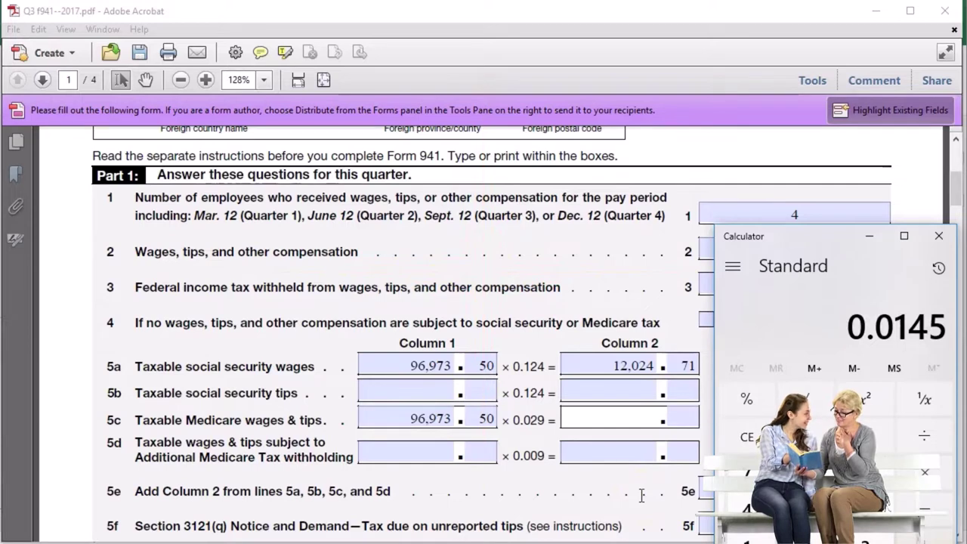
{"action": "type", "text": "*"}
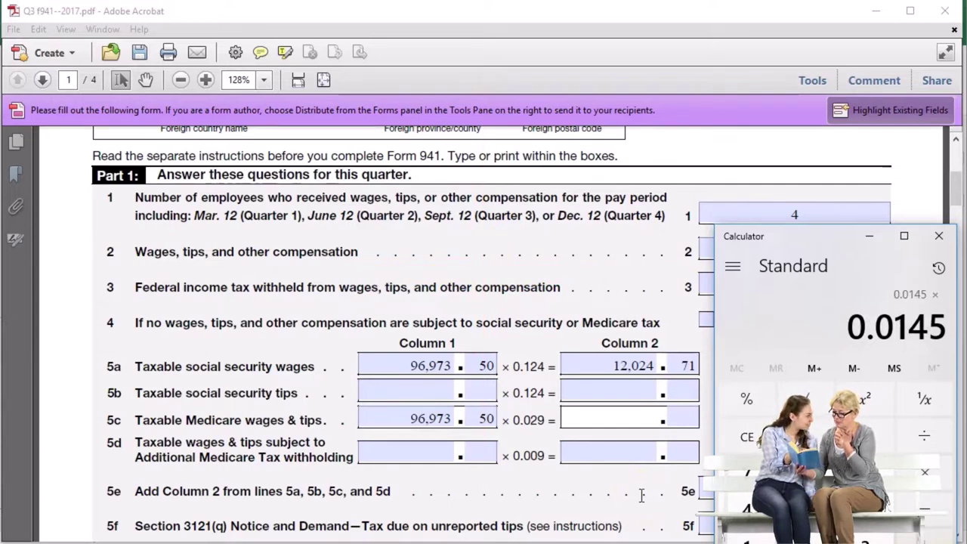
{"action": "type", "text": "2"}
{"action": "key", "text": "Return"}
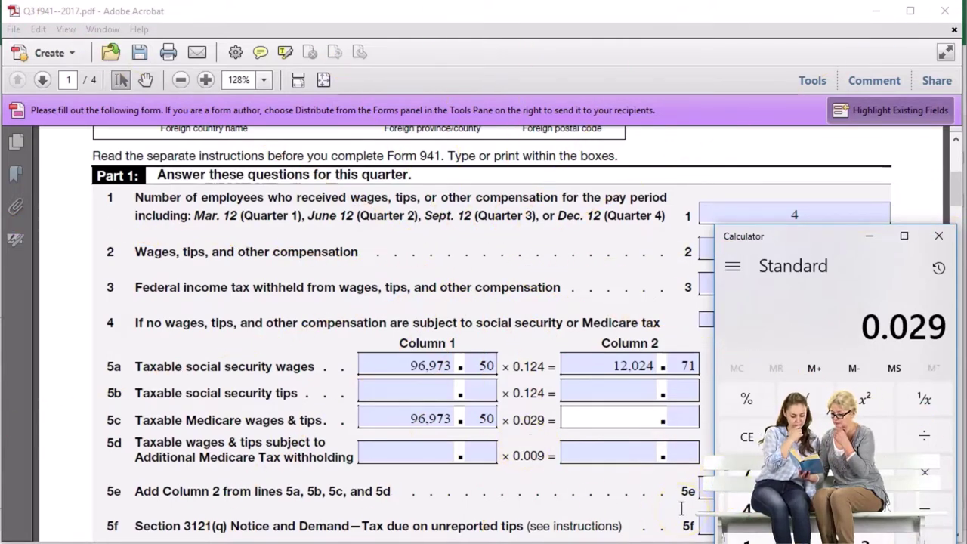
{"action": "key", "text": "asterisk"}
{"action": "type", "text": "96,973 . "}
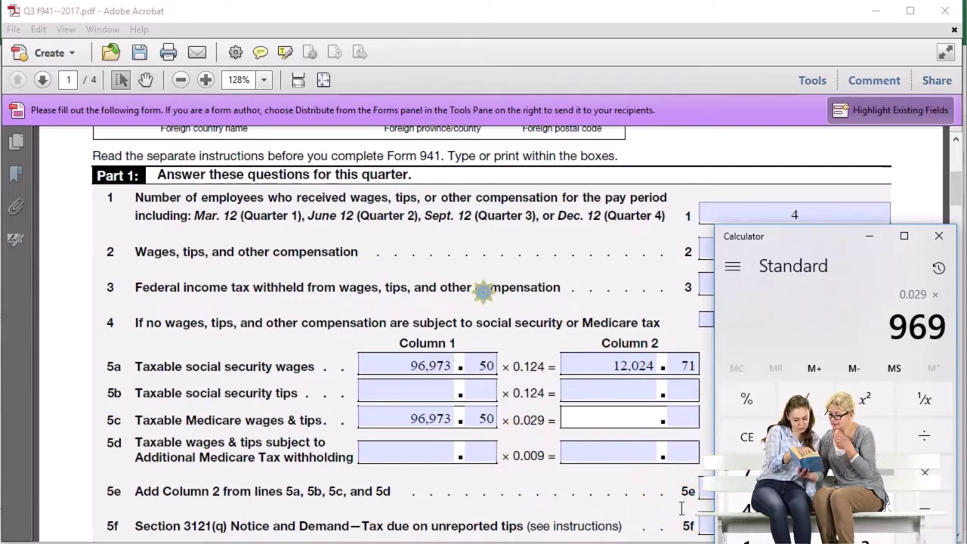
{"action": "type", "text": "5"}
{"action": "key", "text": "Return"}
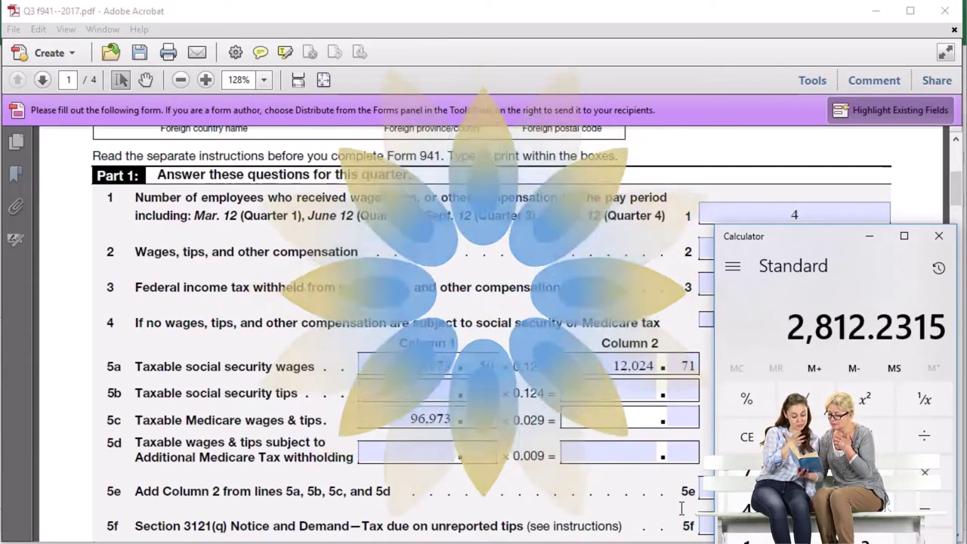
{"action": "left_click", "coordinate": [774, 406]}
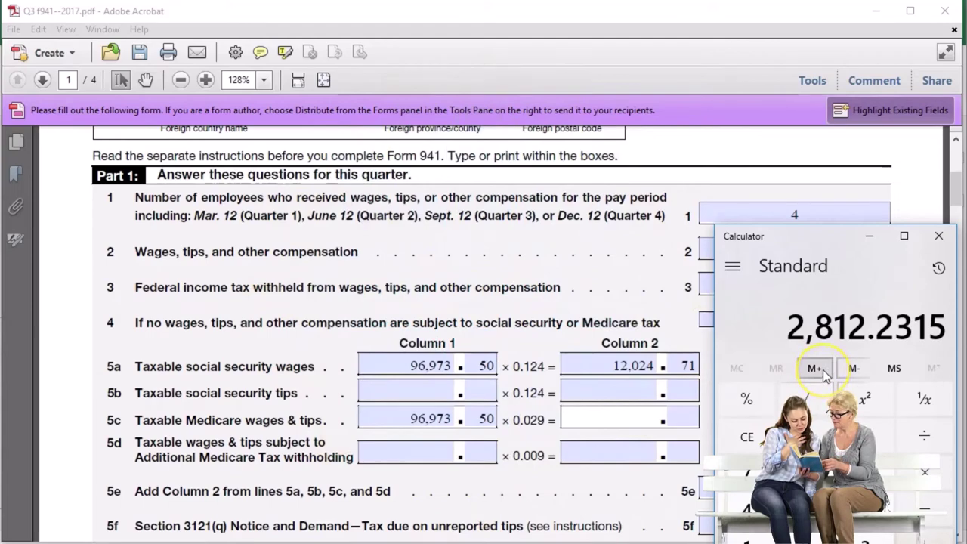
Enter 2,812.23 on line 5c Column 2 of the form
{"action": "left_click", "coordinate": [869, 236]}
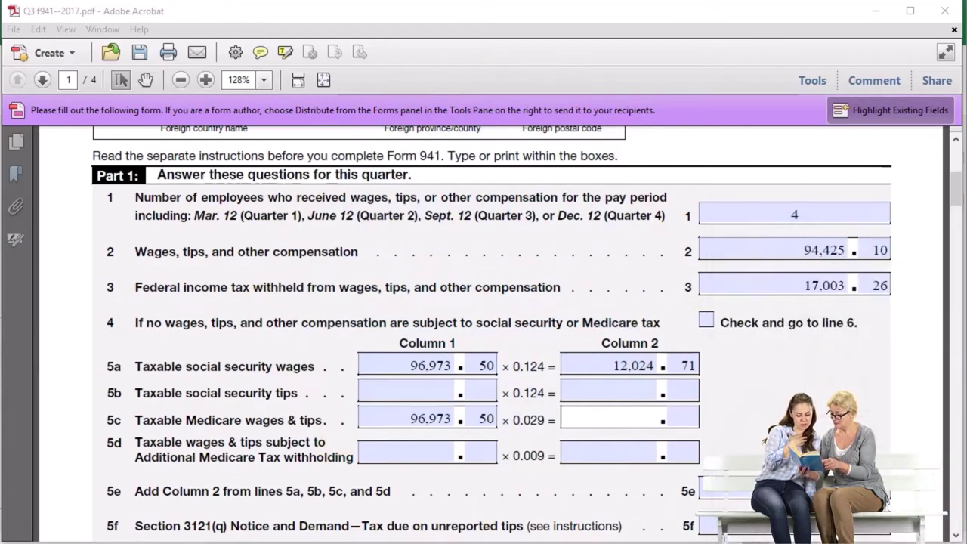
{"action": "left_click", "coordinate": [637, 418]}
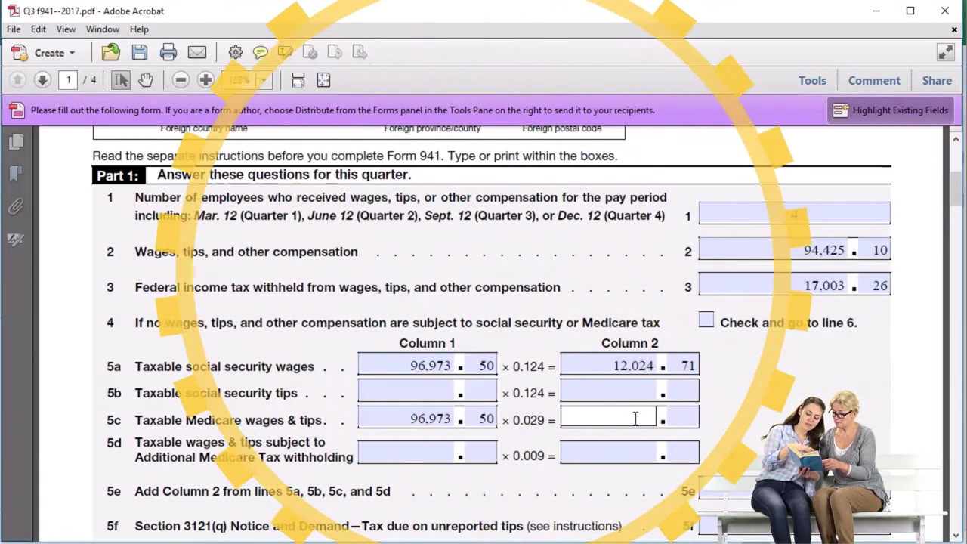
{"action": "type", "text": "2."}
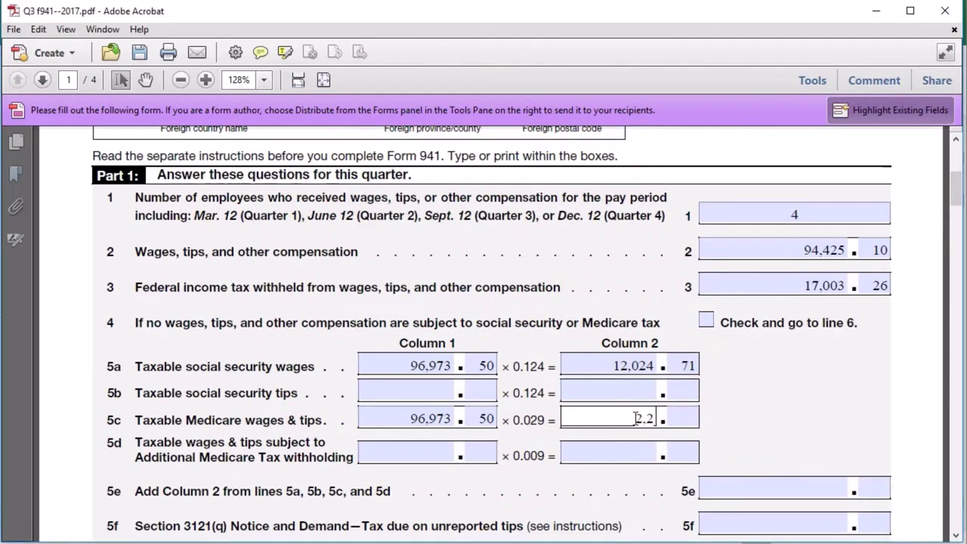
{"action": "type", "text": "812"}
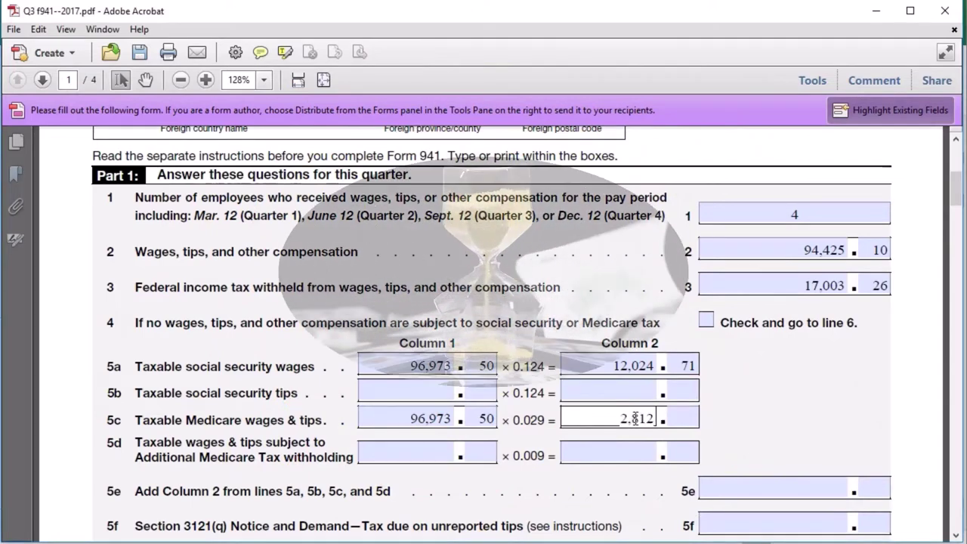
{"action": "key", "text": "Tab"}
{"action": "type", "text": "23"}
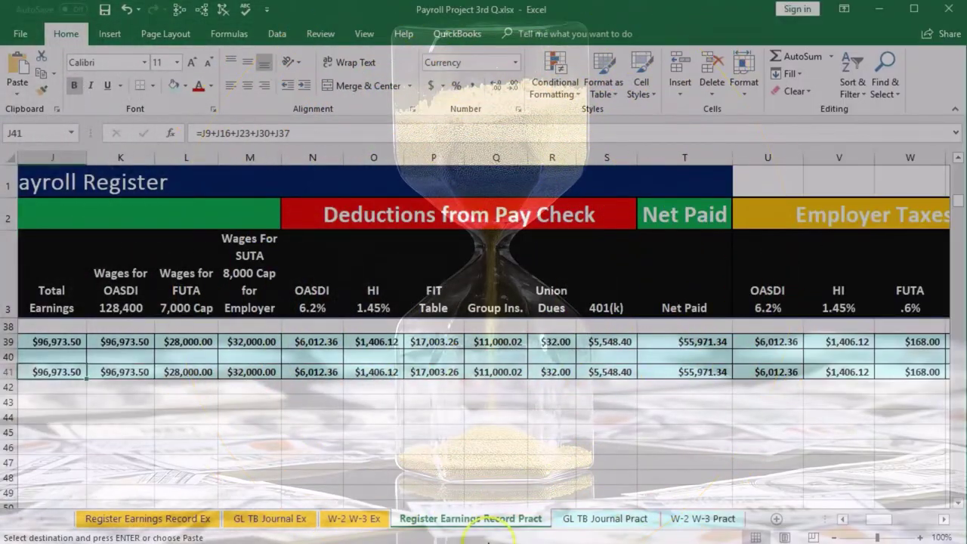
Check the employee and employer HI year totals of $1,406.12 each
{"action": "left_click", "coordinate": [385, 374]}
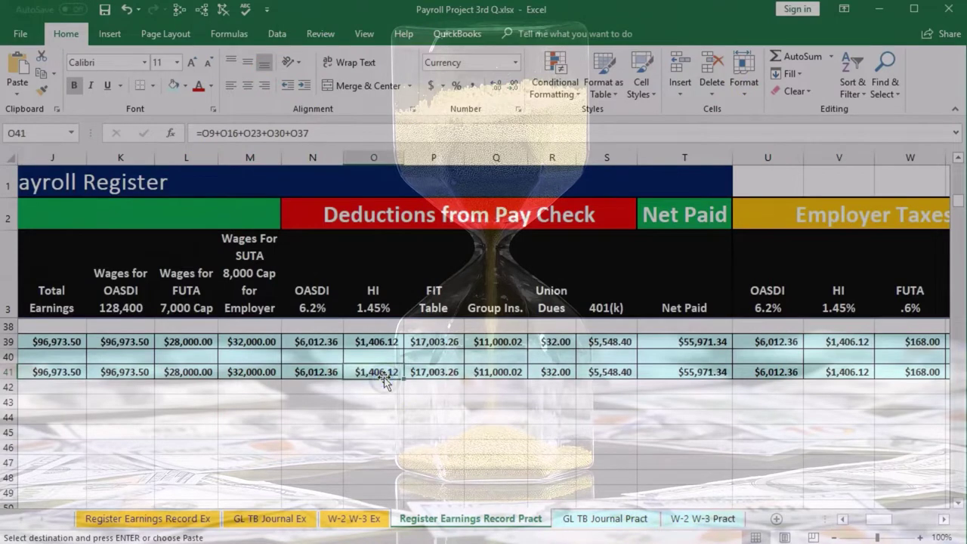
{"action": "left_click", "coordinate": [831, 374]}
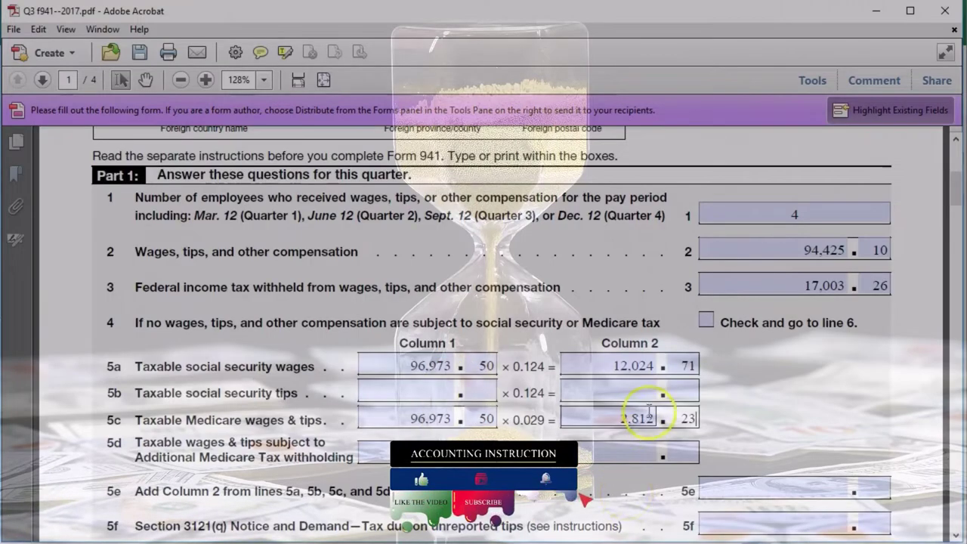
Add 12,024.71 and 2,812.23 in Calculator to get 14,836.94
{"action": "scroll", "coordinate": [640, 436], "scroll_direction": "down", "scroll_amount": 1}
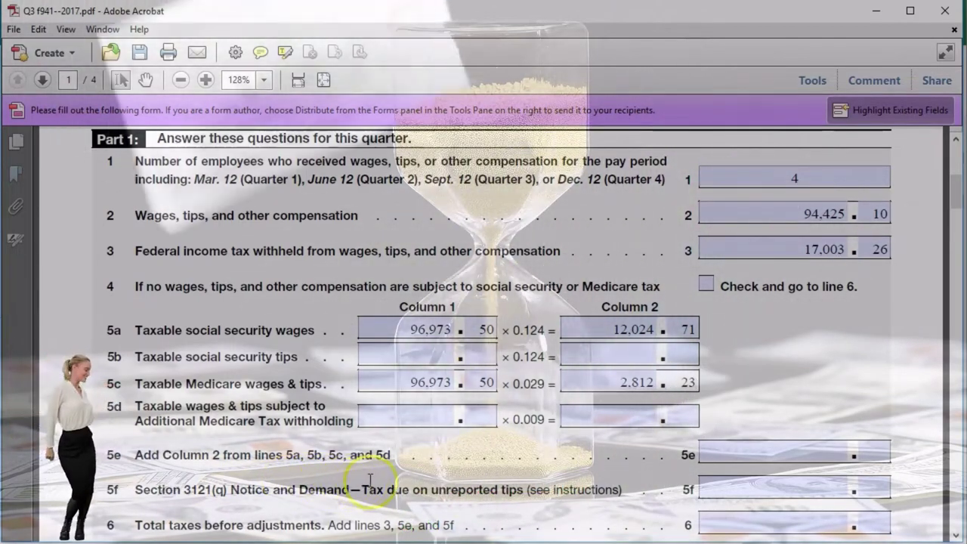
{"action": "key", "text": "alt+Tab"}
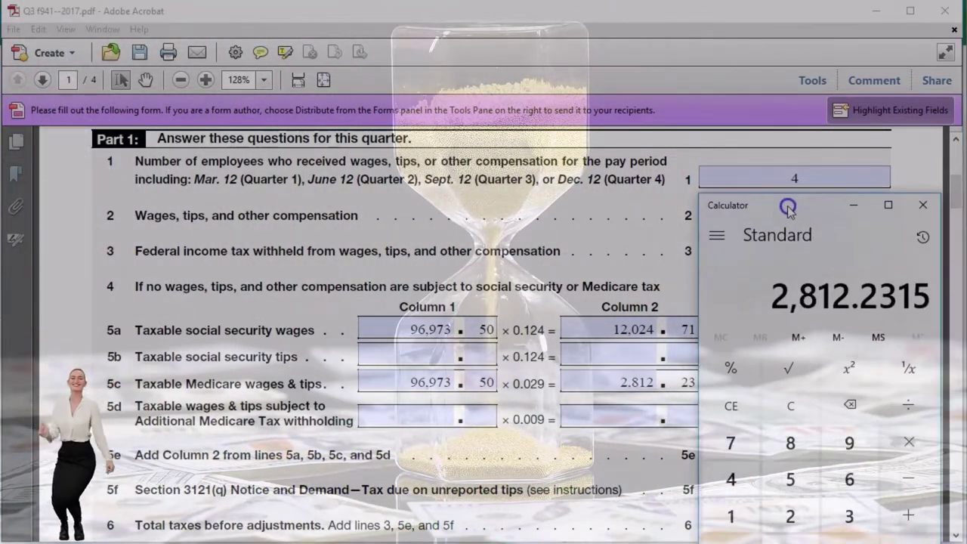
{"action": "left_click_drag", "start_coordinate": [788, 209], "coordinate": [800, 209]}
{"action": "left_click", "coordinate": [802, 407]}
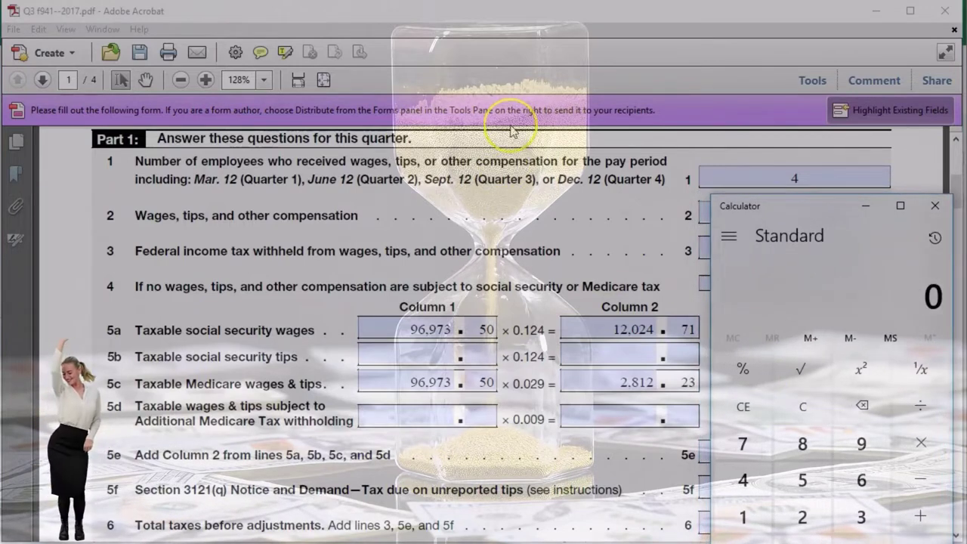
{"action": "type", "text": "12024.71 + "}
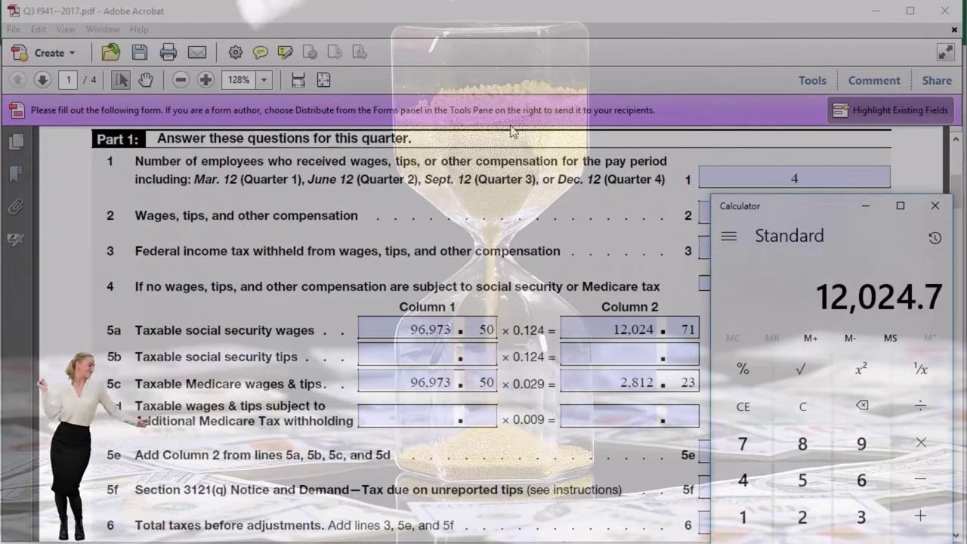
{"action": "type", "text": "2,81"}
{"action": "type", "text": "2.23"}
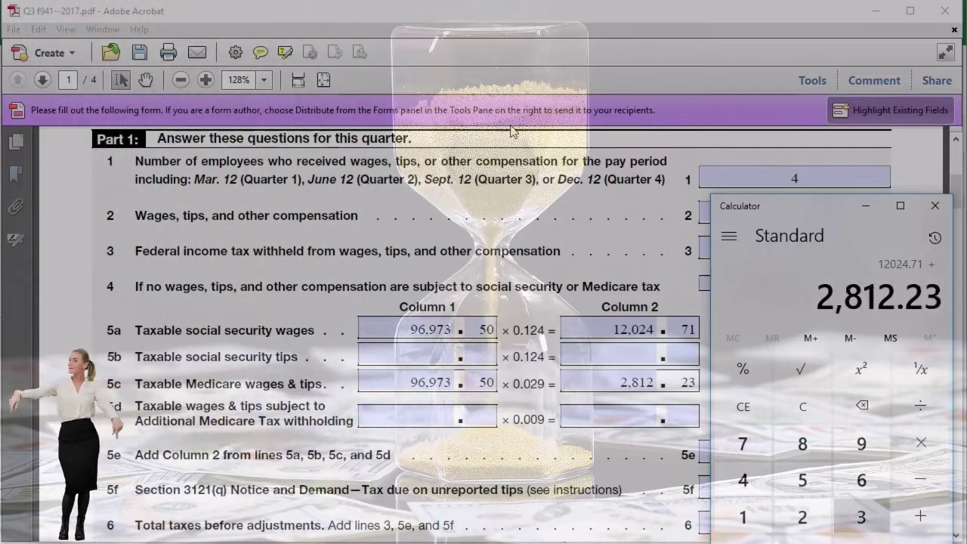
{"action": "key", "text": "Return"}
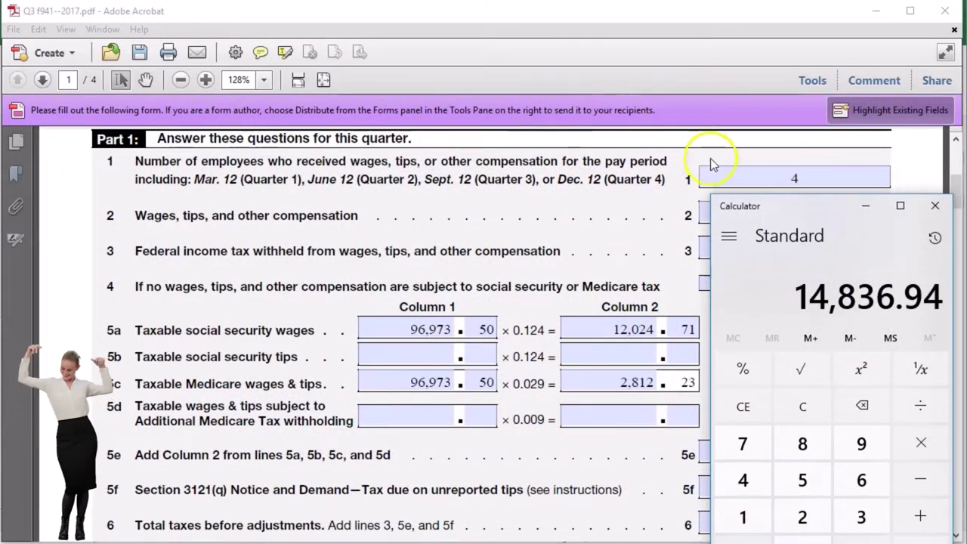
{"action": "left_click_drag", "start_coordinate": [778, 213], "coordinate": [966, 216]}
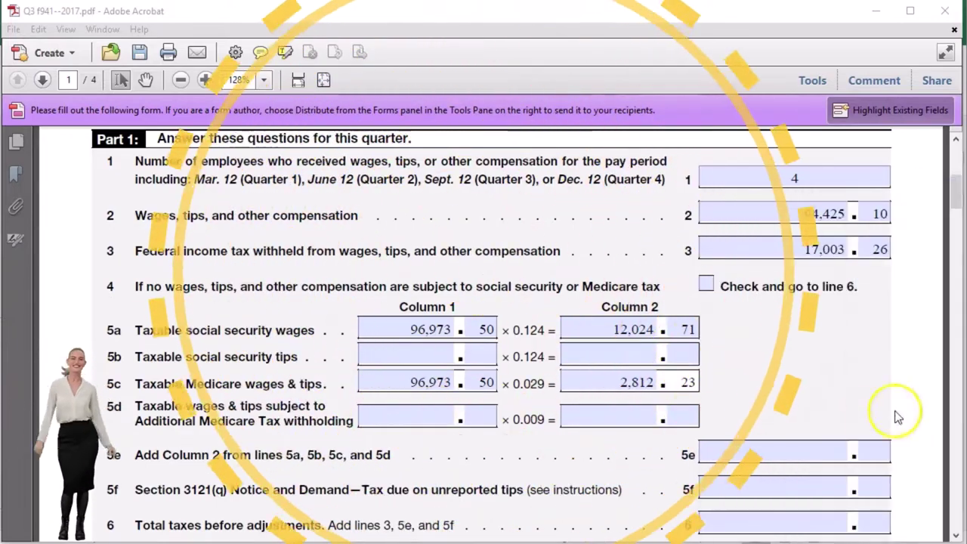
Enter 14,836.94 on line 5e
{"action": "left_click", "coordinate": [784, 450]}
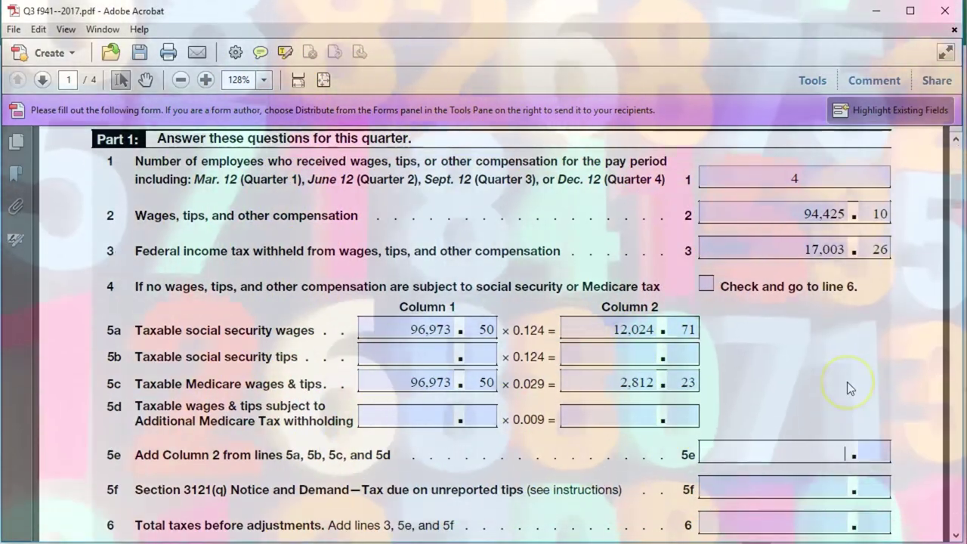
{"action": "type", "text": "14"}
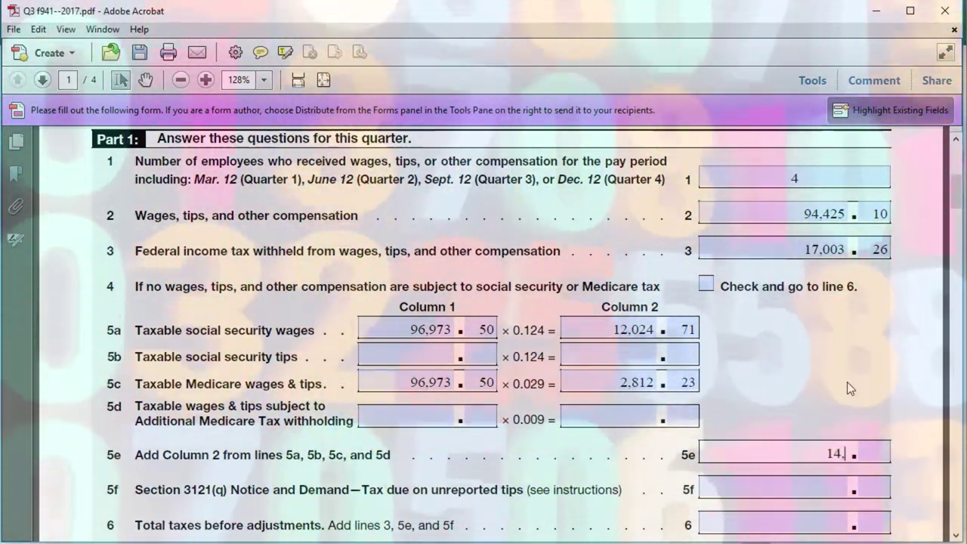
{"action": "type", "text": ",836"}
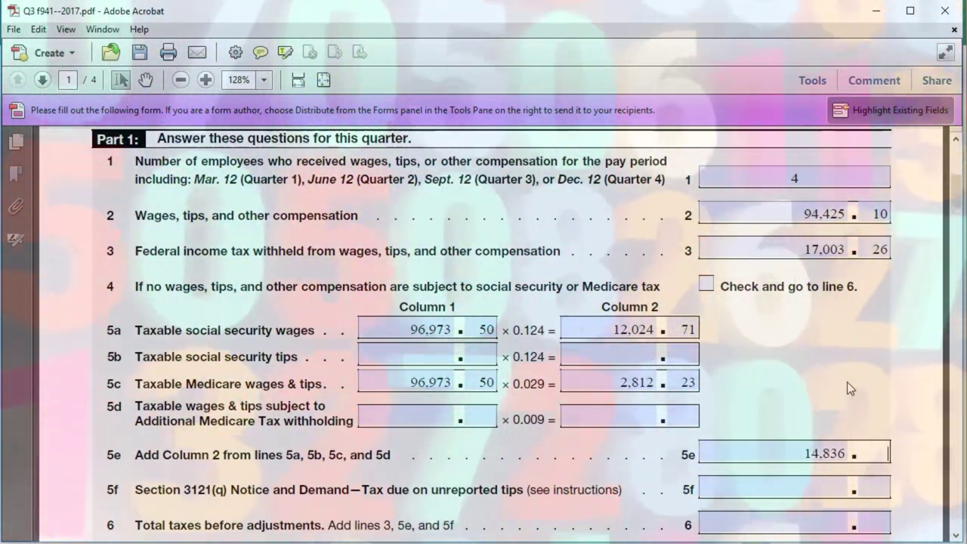
{"action": "key", "text": "Tab"}
{"action": "type", "text": "94"}
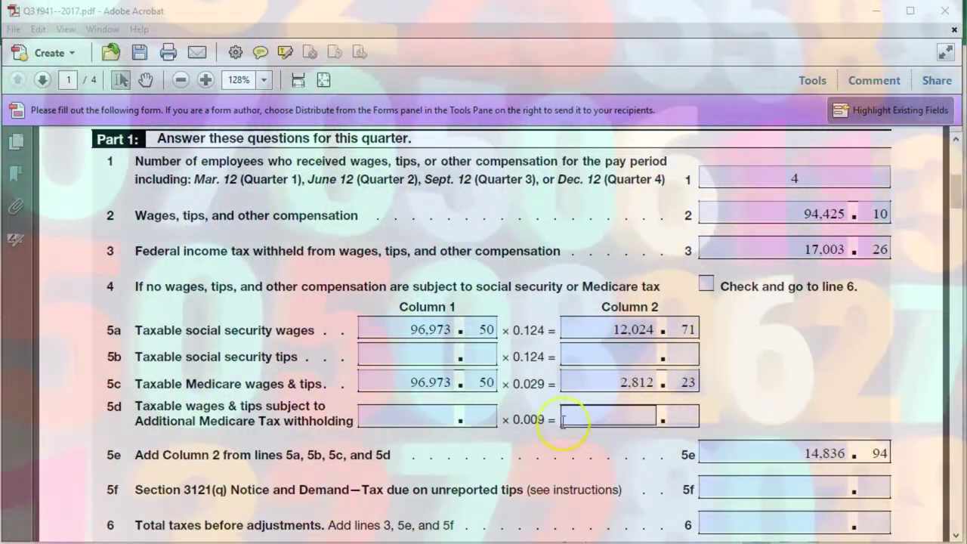
Add 17,003.26 and 14,836.94 in Calculator to get 31,840.20
{"action": "scroll", "coordinate": [515, 471], "scroll_direction": "down", "scroll_amount": 1}
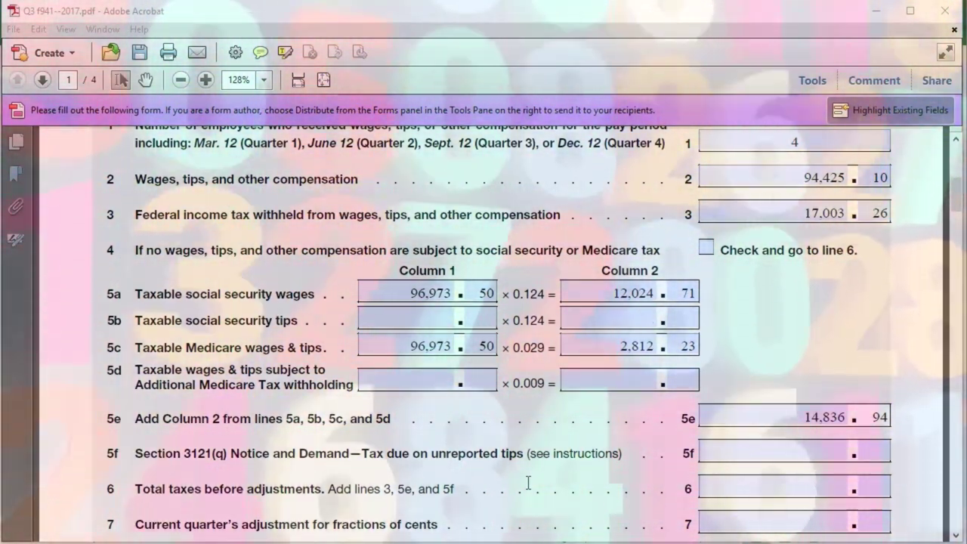
{"action": "left_click", "coordinate": [722, 494]}
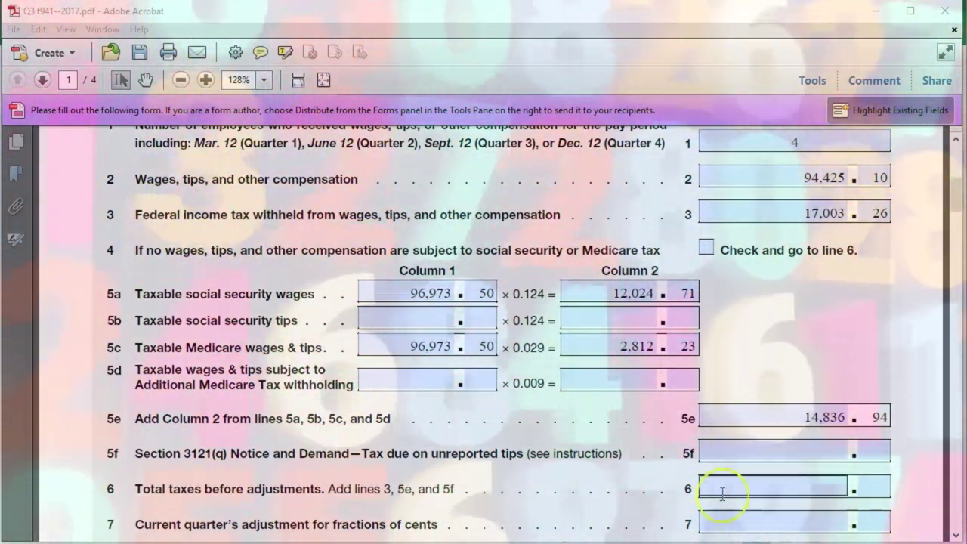
{"action": "left_click", "coordinate": [619, 492]}
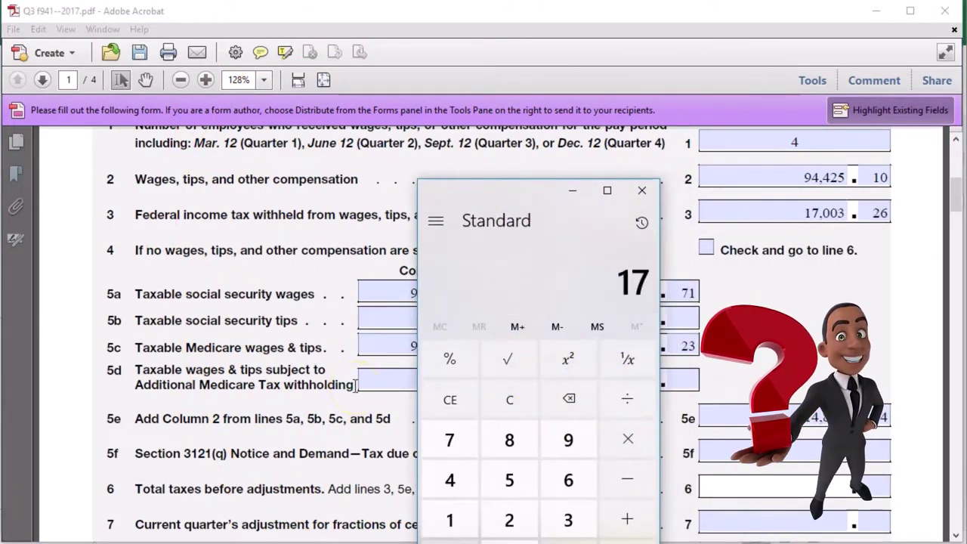
{"action": "type", "text": "3.26"}
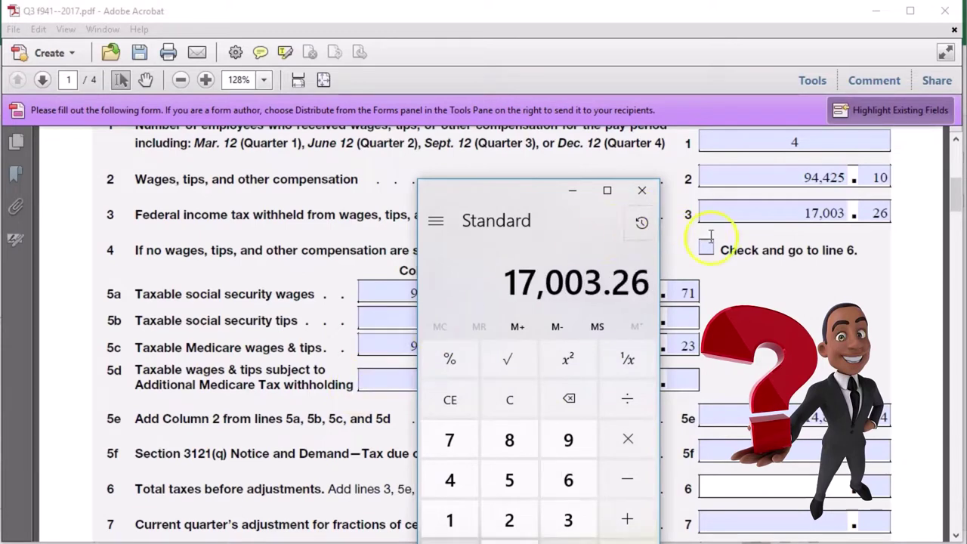
{"action": "key", "text": "plus"}
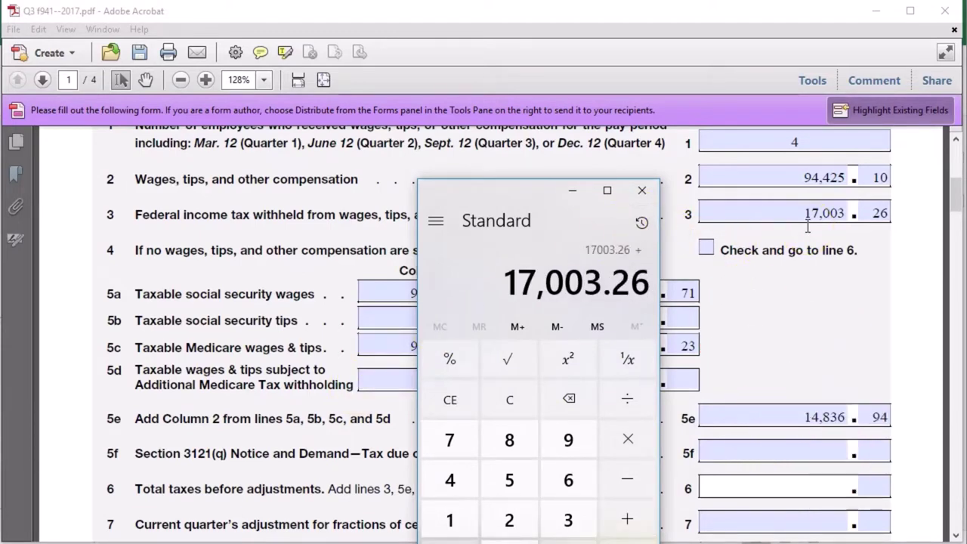
{"action": "type", "text": "14836.94"}
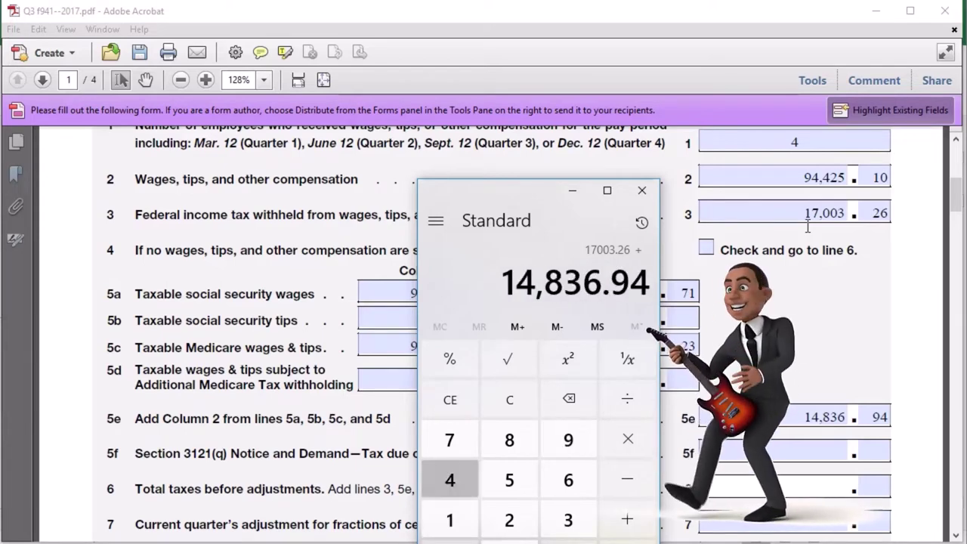
{"action": "key", "text": "Return"}
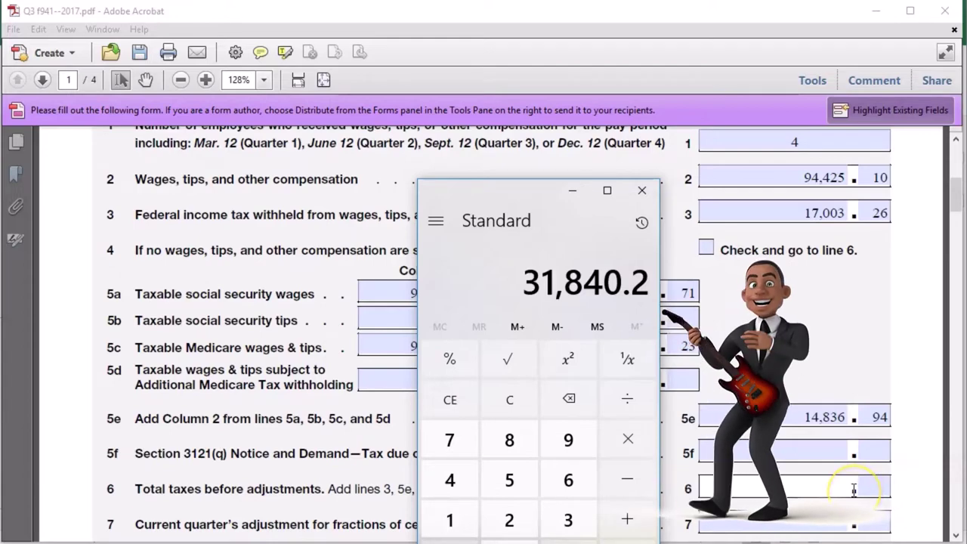
{"action": "left_click_drag", "start_coordinate": [551, 183], "coordinate": [611, 179]}
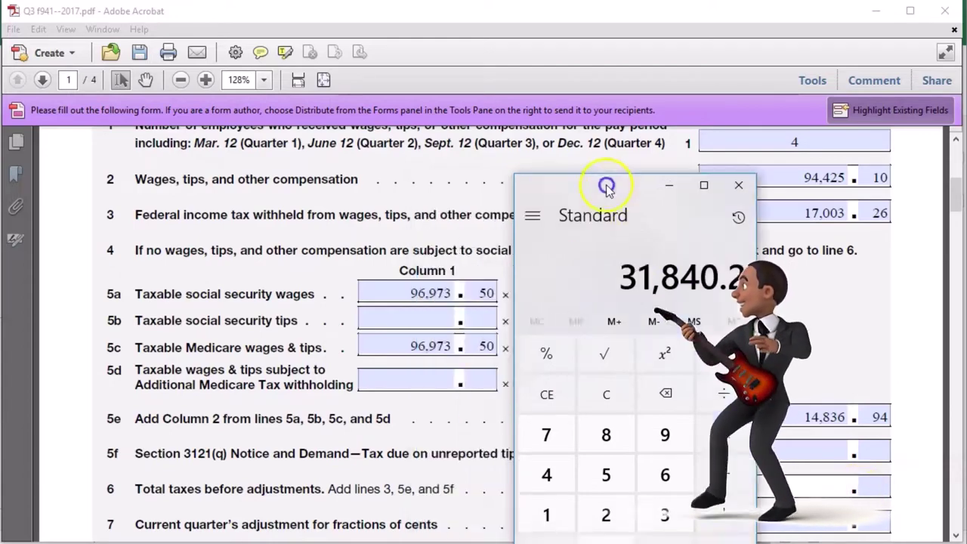
Enter 31,840.20 on line 6 total taxes before adjustments
{"action": "left_click", "coordinate": [817, 485]}
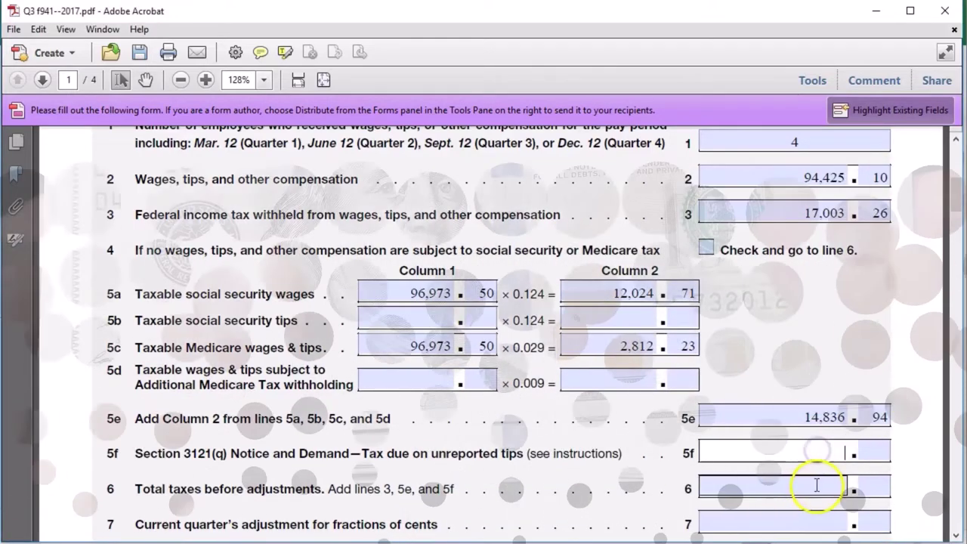
{"action": "type", "text": "31"}
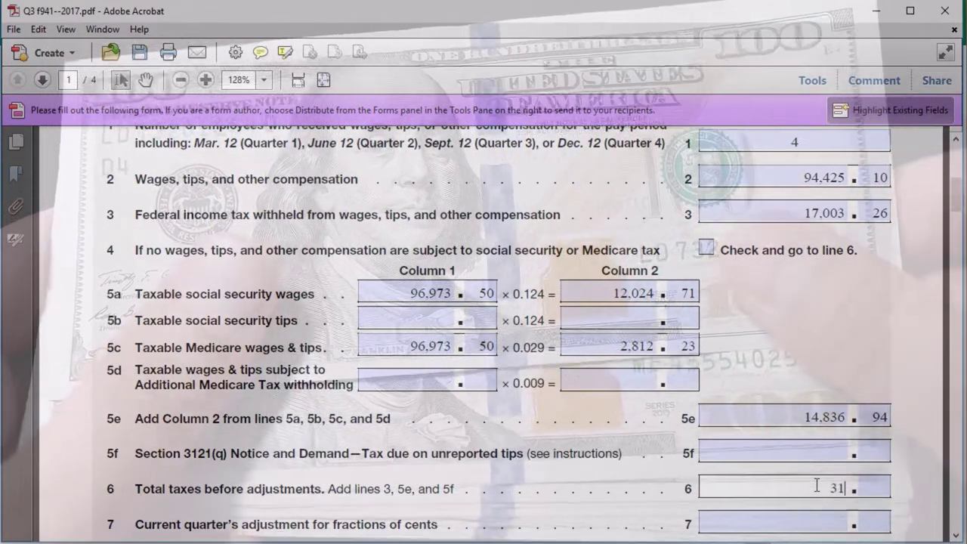
{"action": "type", "text": ".840"}
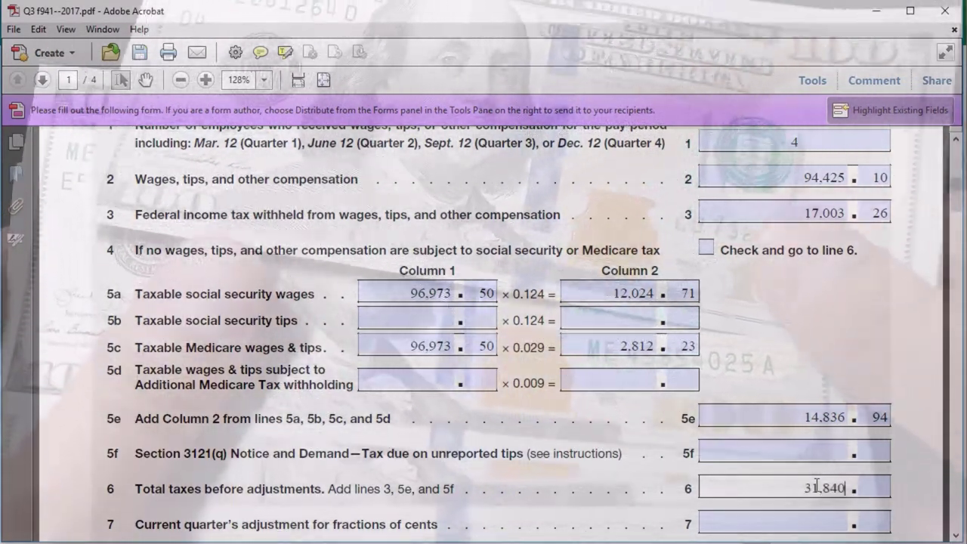
{"action": "key", "text": "Tab"}
{"action": "type", "text": "20"}
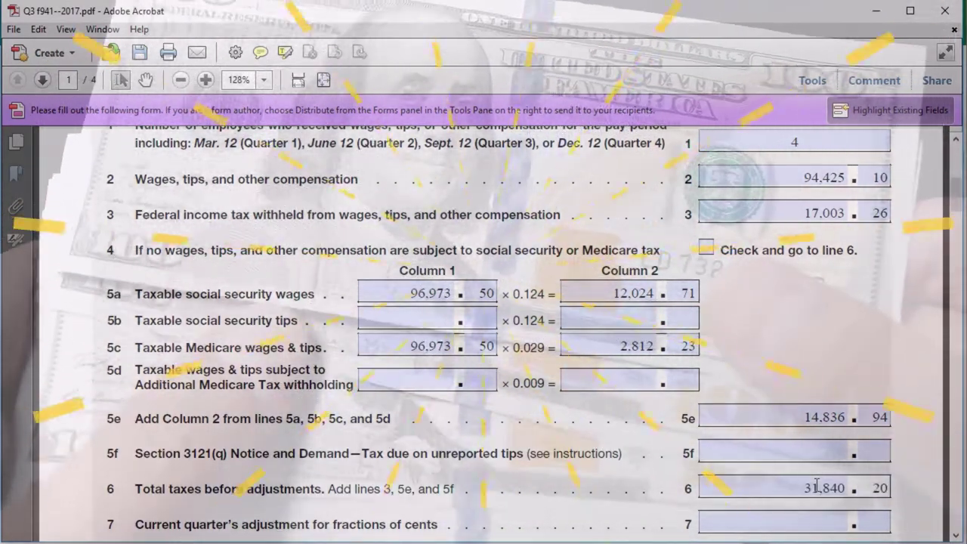
{"action": "left_click", "coordinate": [854, 404]}
Step through the line 7, 8 and 9 adjustment fields on Form 941
{"action": "scroll", "coordinate": [854, 403], "scroll_direction": "down", "scroll_amount": 3}
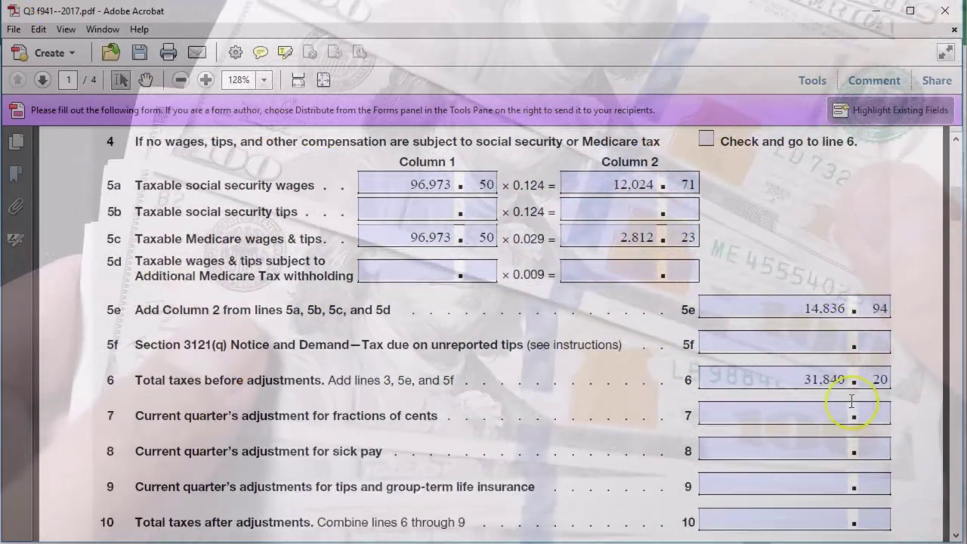
{"action": "left_click", "coordinate": [830, 415]}
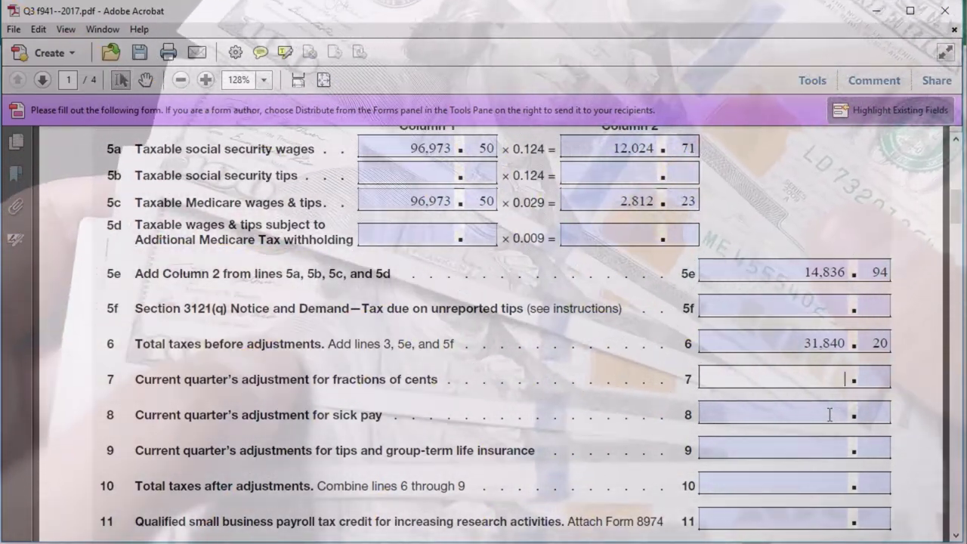
{"action": "scroll", "coordinate": [829, 415], "scroll_direction": "down", "scroll_amount": 1}
{"action": "left_click", "coordinate": [838, 376]}
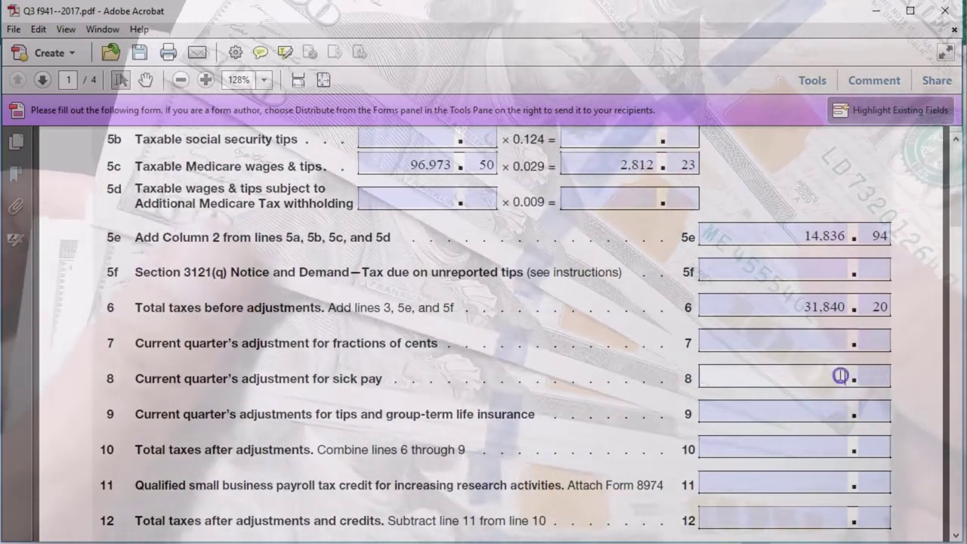
{"action": "scroll", "coordinate": [840, 375], "scroll_direction": "down", "scroll_amount": 1}
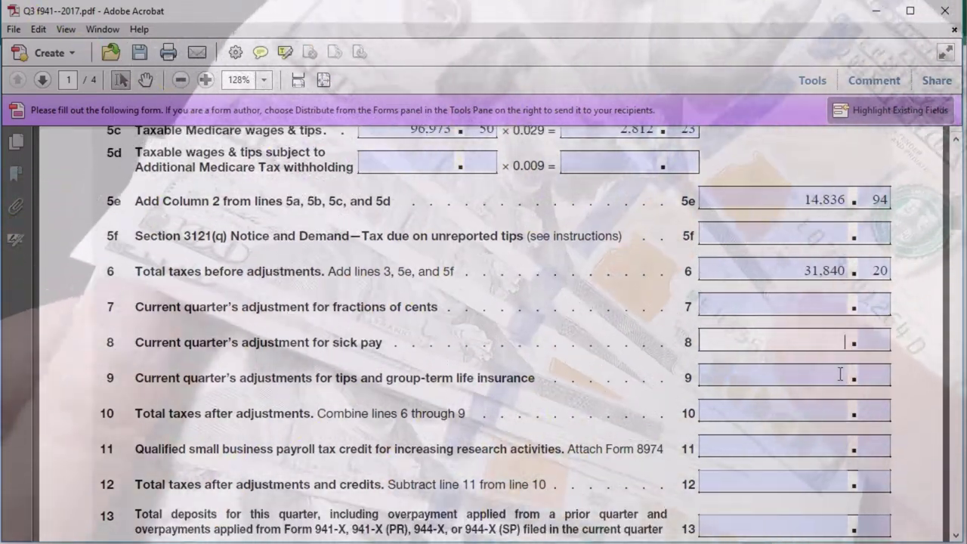
{"action": "left_click", "coordinate": [840, 374]}
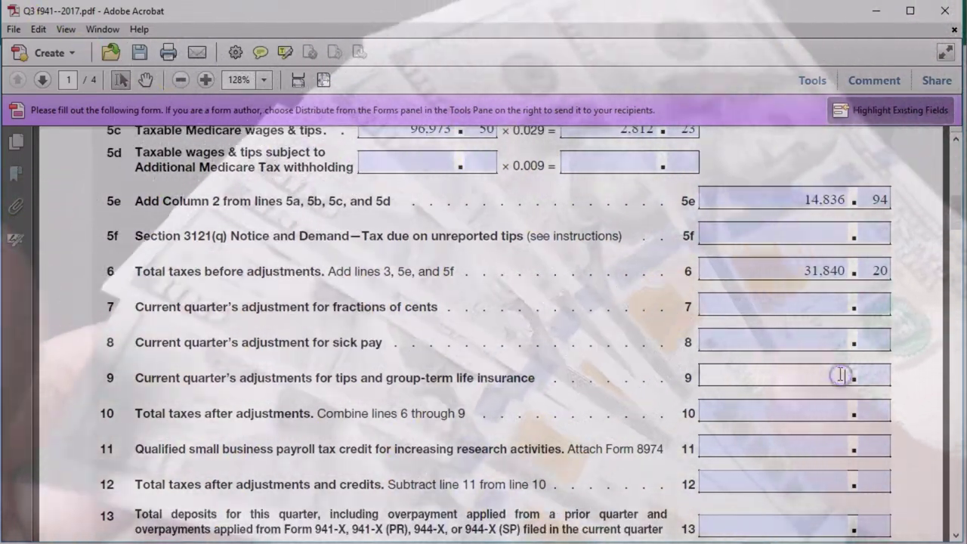
Enter 31,840.20 as the line 10 total taxes after adjustments, matching line 6
{"action": "scroll", "coordinate": [840, 374], "scroll_direction": "down", "scroll_amount": 1}
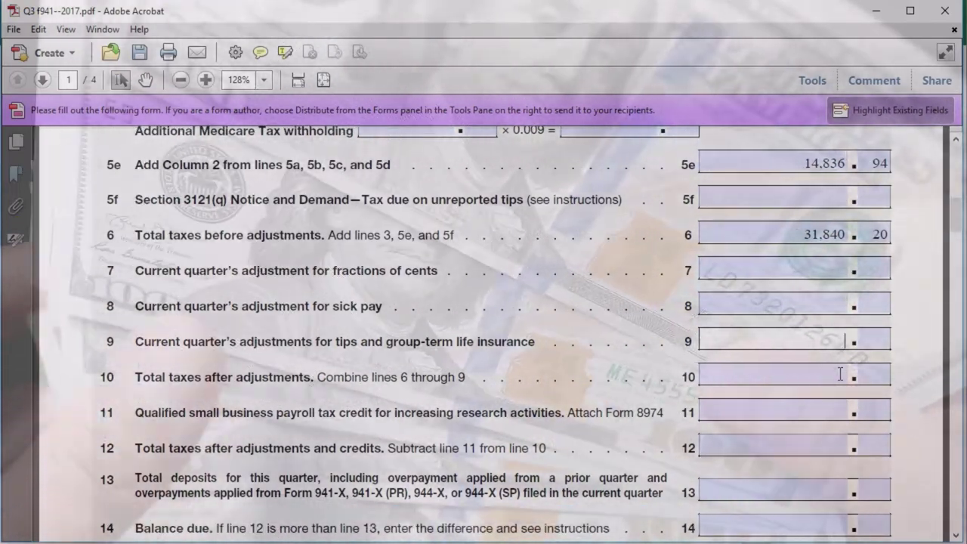
{"action": "left_click", "coordinate": [840, 374]}
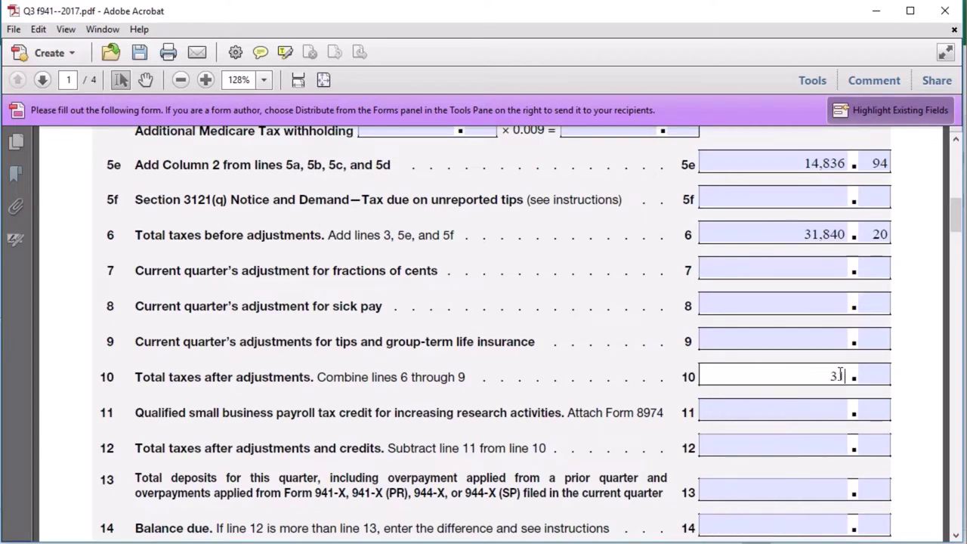
{"action": "type", "text": "1,840"}
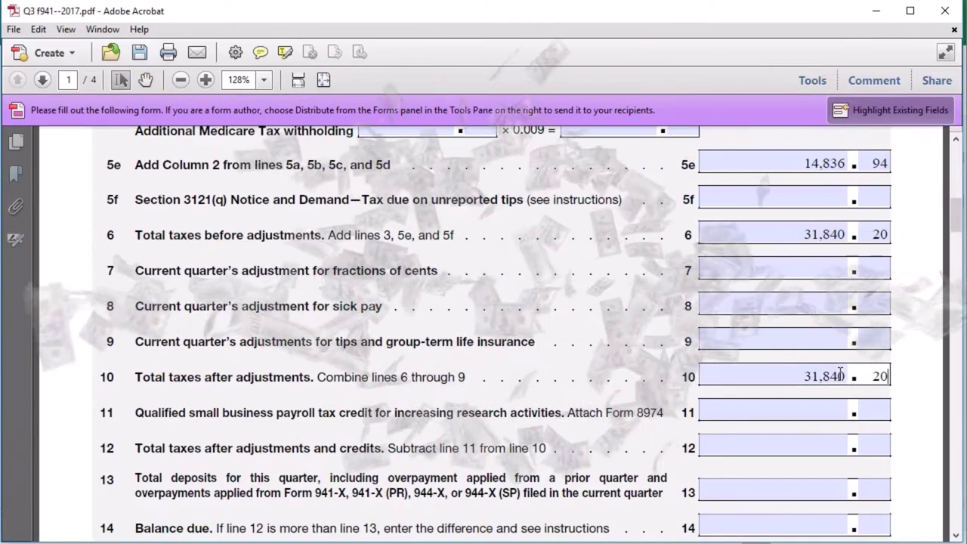
{"action": "left_click", "coordinate": [804, 410]}
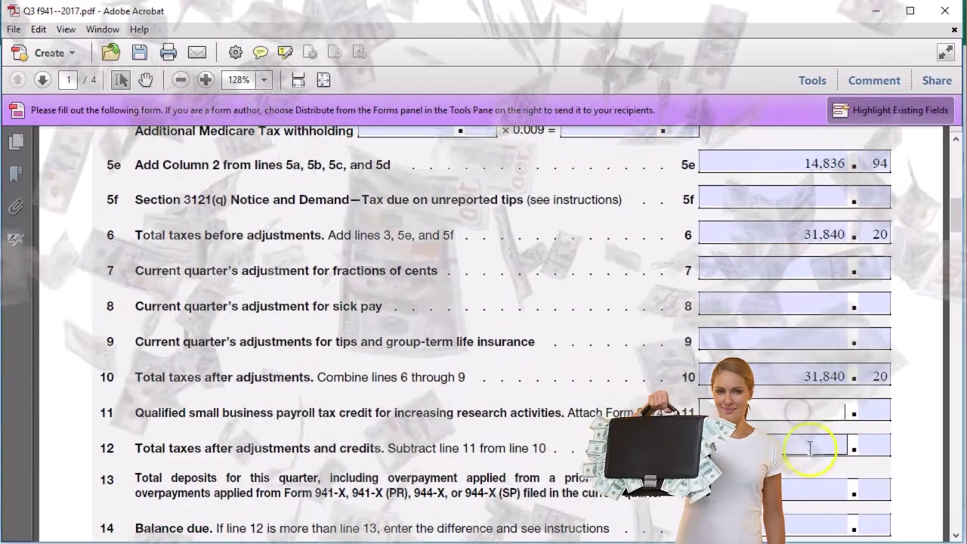
Enter 31,840.20 as line 12 total taxes after adjustments and credits
{"action": "left_click", "coordinate": [810, 442]}
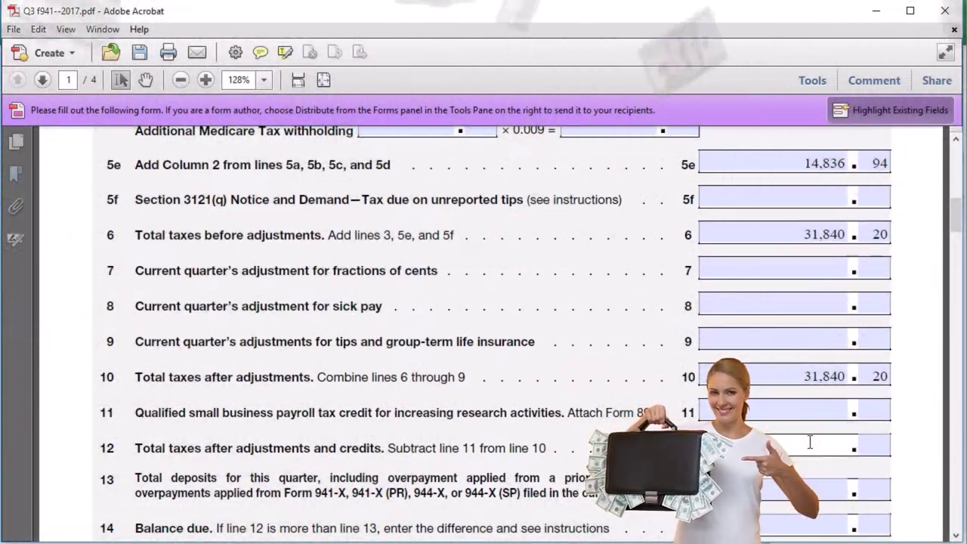
{"action": "type", "text": "31,840.20"}
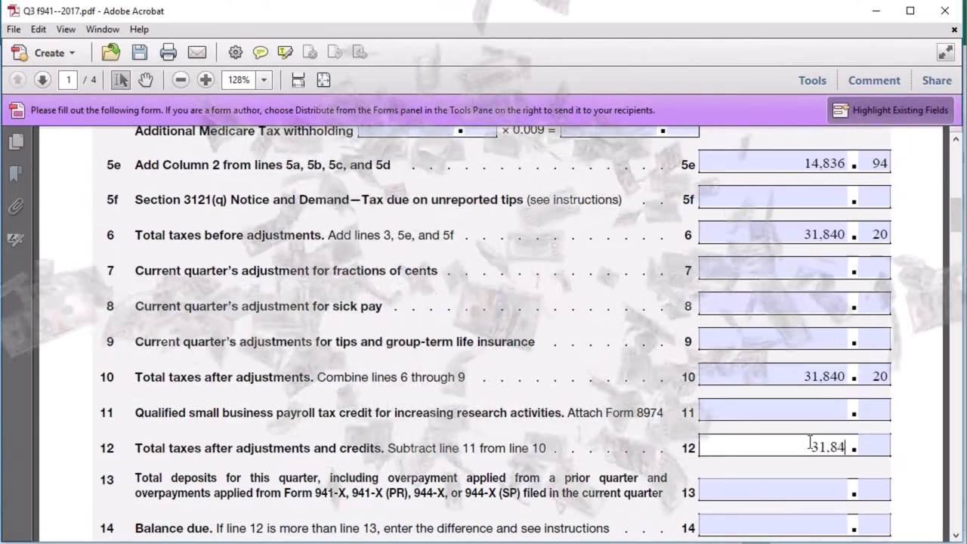
{"action": "key", "text": "Tab"}
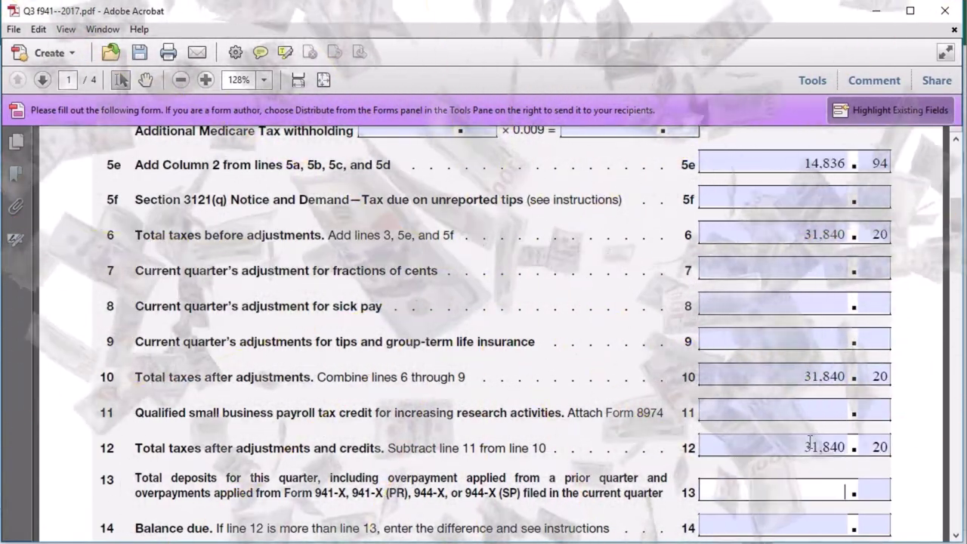
{"action": "scroll", "coordinate": [810, 442], "scroll_direction": "down", "scroll_amount": 2}
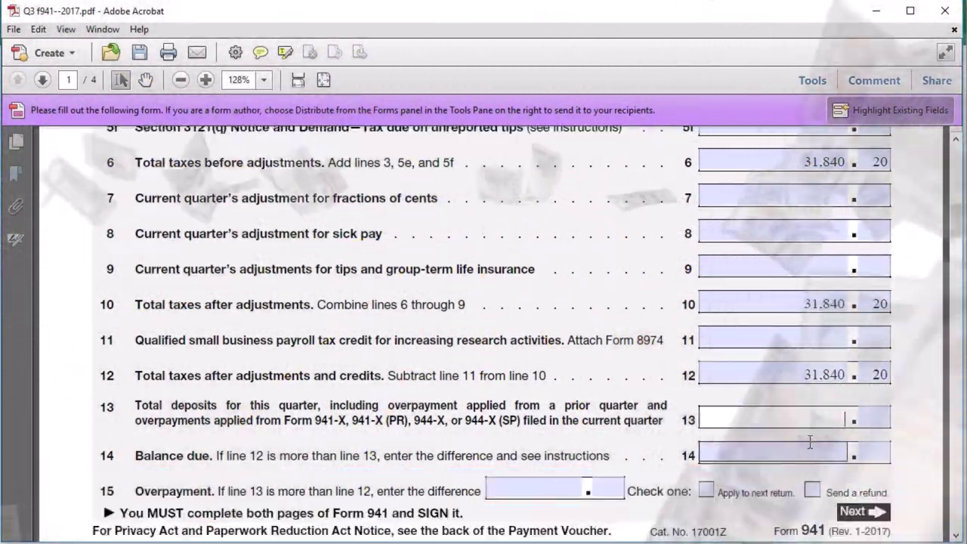
{"action": "left_click", "coordinate": [797, 417]}
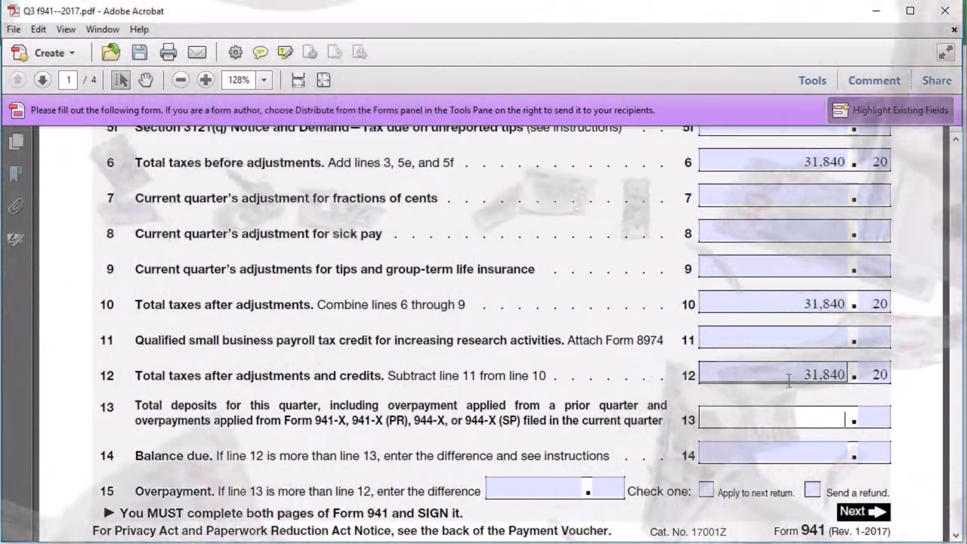
Leave the line 13 deposits field blank and switch to the Payroll Project 3rd Q Excel workbook
{"action": "left_click", "coordinate": [791, 408]}
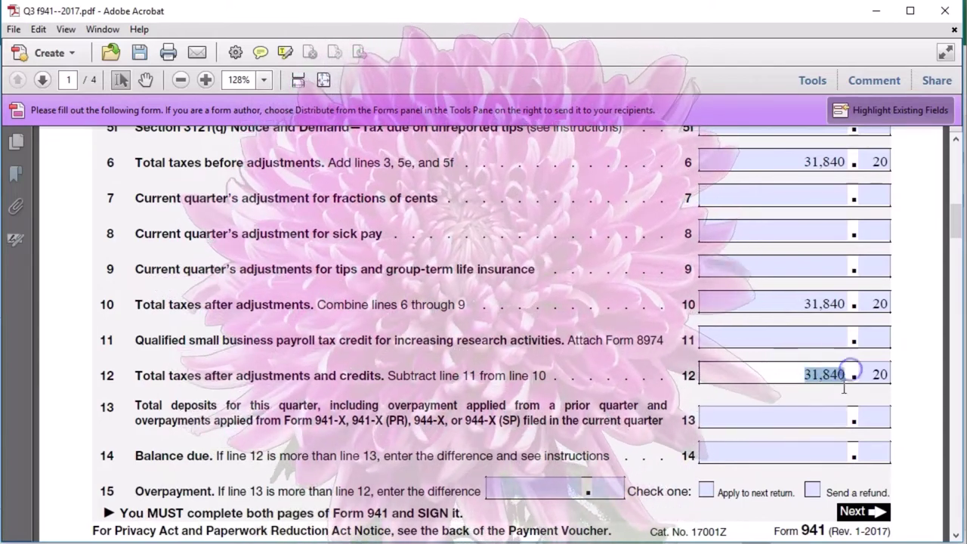
{"action": "left_click", "coordinate": [824, 417]}
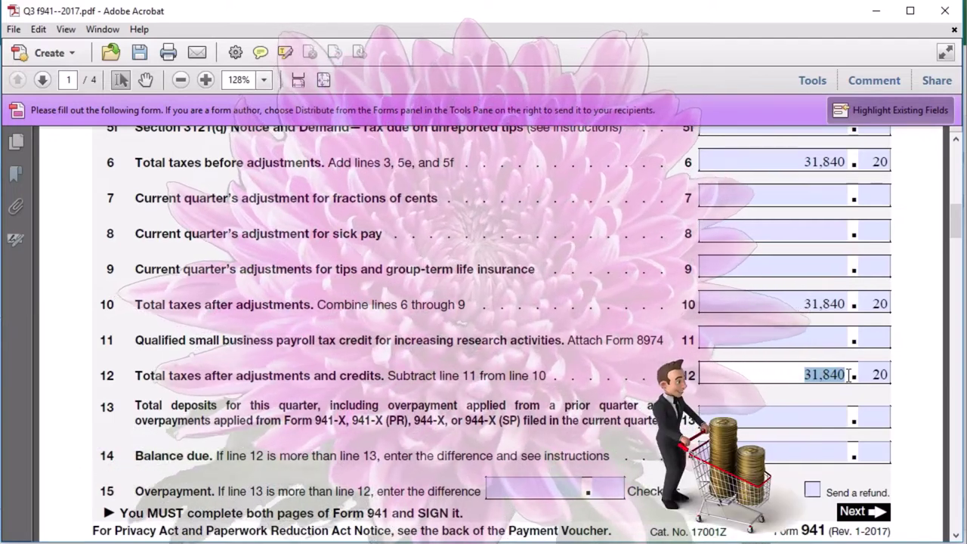
{"action": "left_click", "coordinate": [837, 419]}
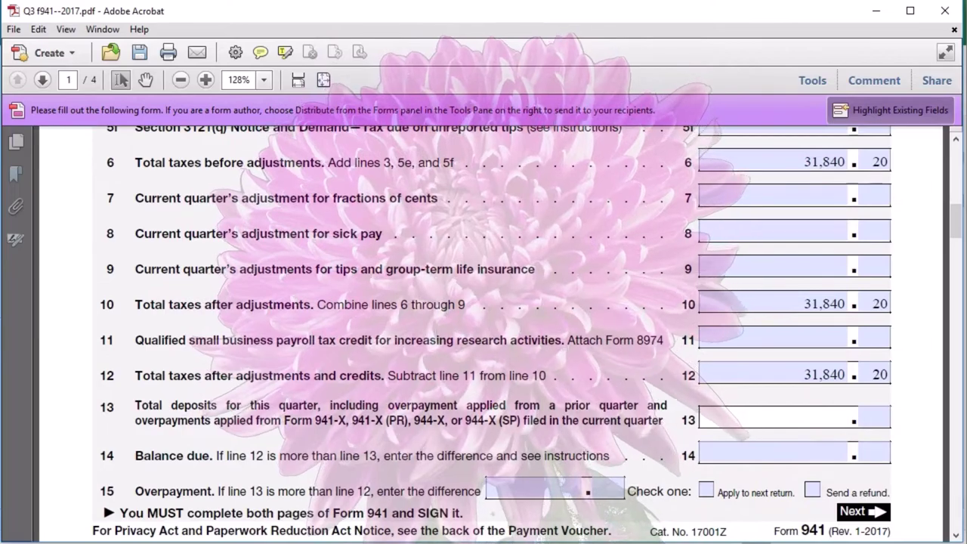
{"action": "key", "text": "alt+Tab"}
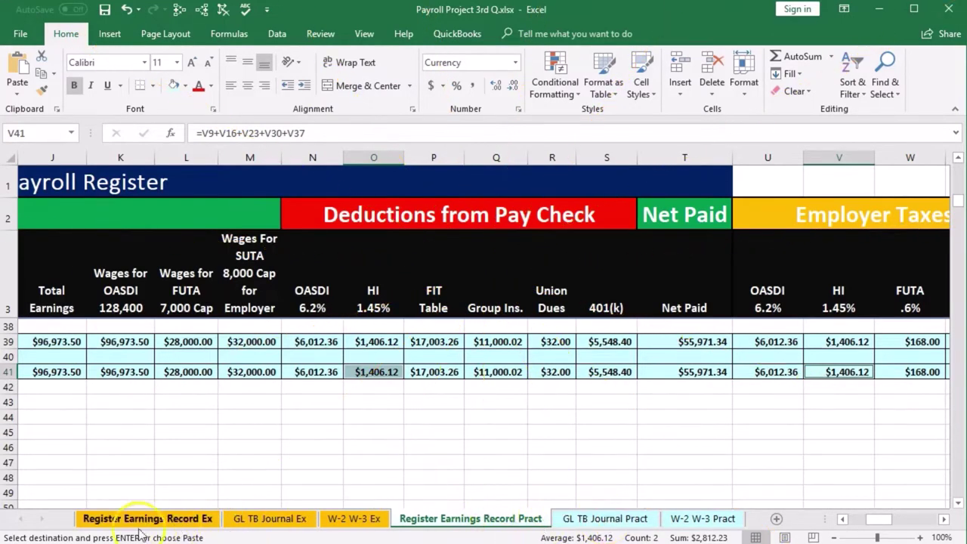
On the GL TB Journal Pract sheet, review the 9/15 tax deposit entry and its (17,073.15) cash total
{"action": "key", "text": "ctrl+Page_Down"}
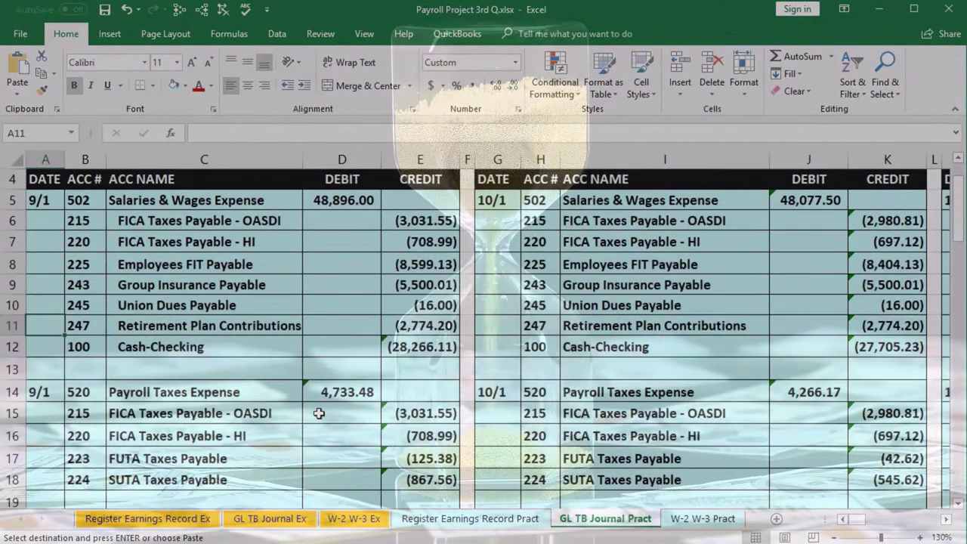
{"action": "left_click", "coordinate": [240, 265]}
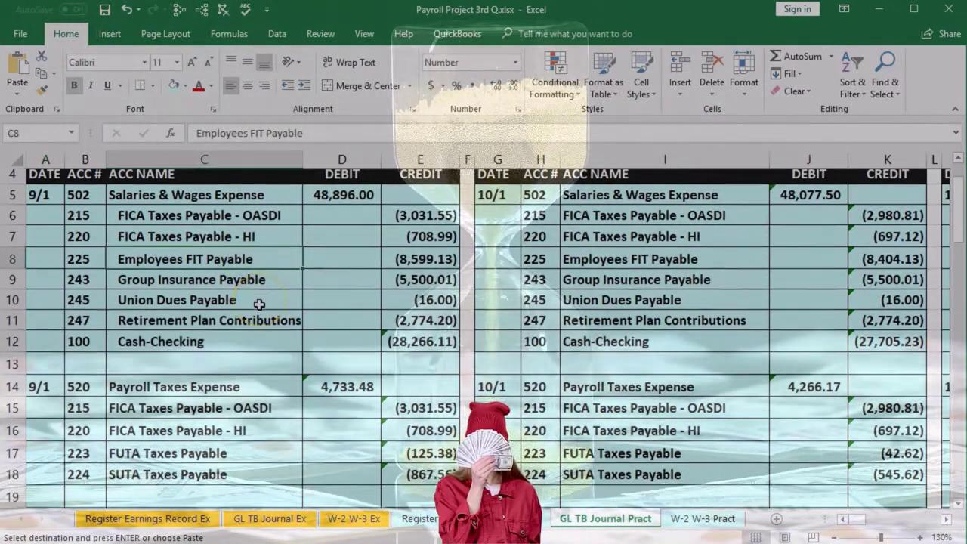
{"action": "scroll", "coordinate": [259, 305], "scroll_direction": "down", "scroll_amount": 1}
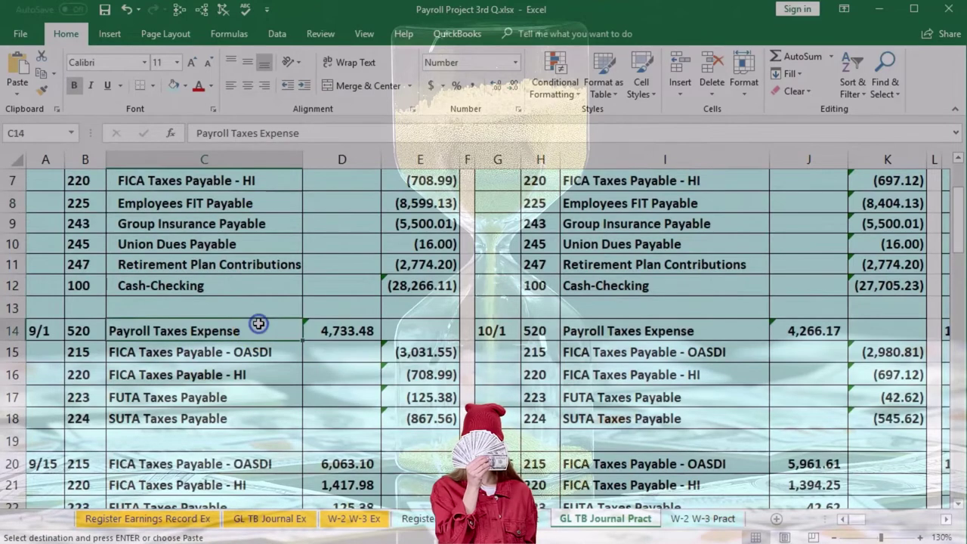
{"action": "scroll", "coordinate": [258, 323], "scroll_direction": "down", "scroll_amount": 1}
{"action": "scroll", "coordinate": [259, 324], "scroll_direction": "down", "scroll_amount": 2}
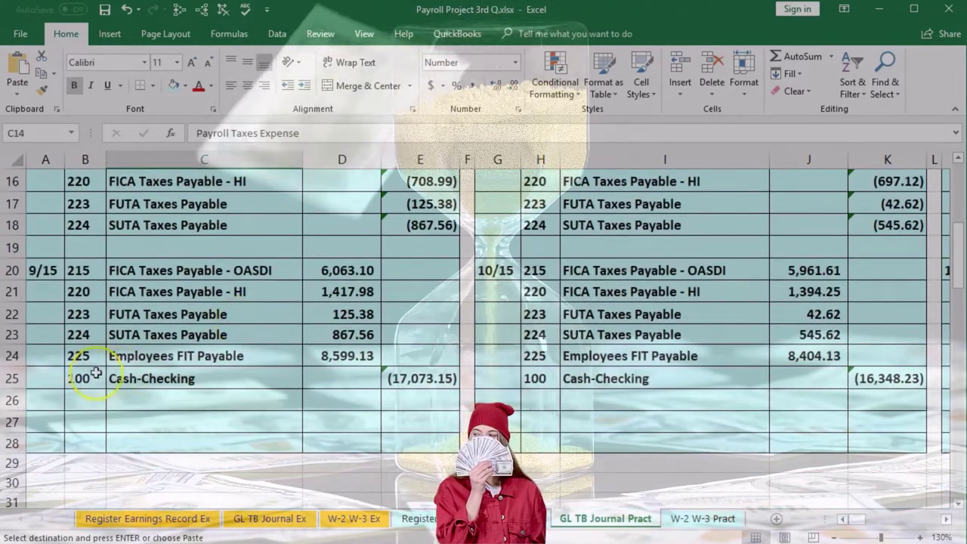
{"action": "left_click_drag", "start_coordinate": [91, 371], "coordinate": [389, 378]}
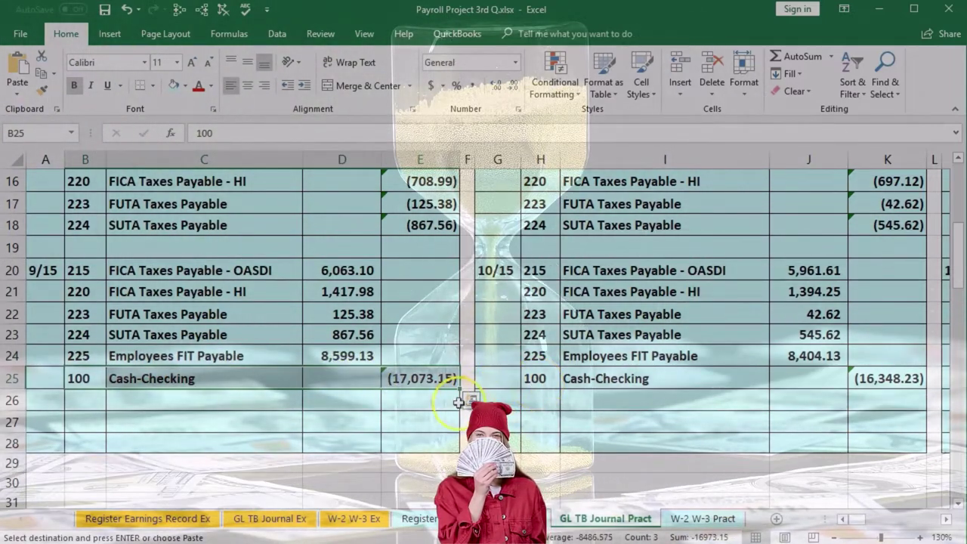
{"action": "scroll", "coordinate": [324, 425], "scroll_direction": "up", "scroll_amount": 1}
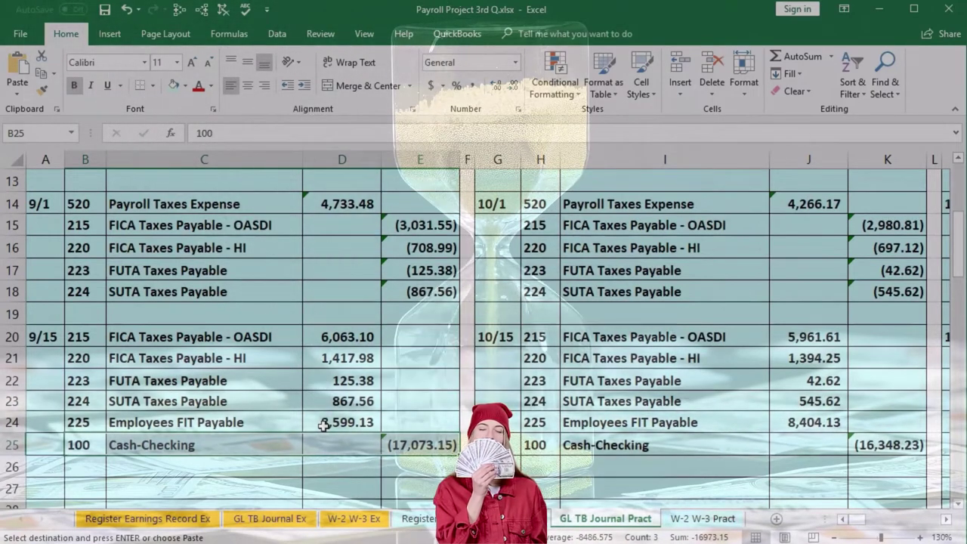
{"action": "left_click", "coordinate": [134, 251]}
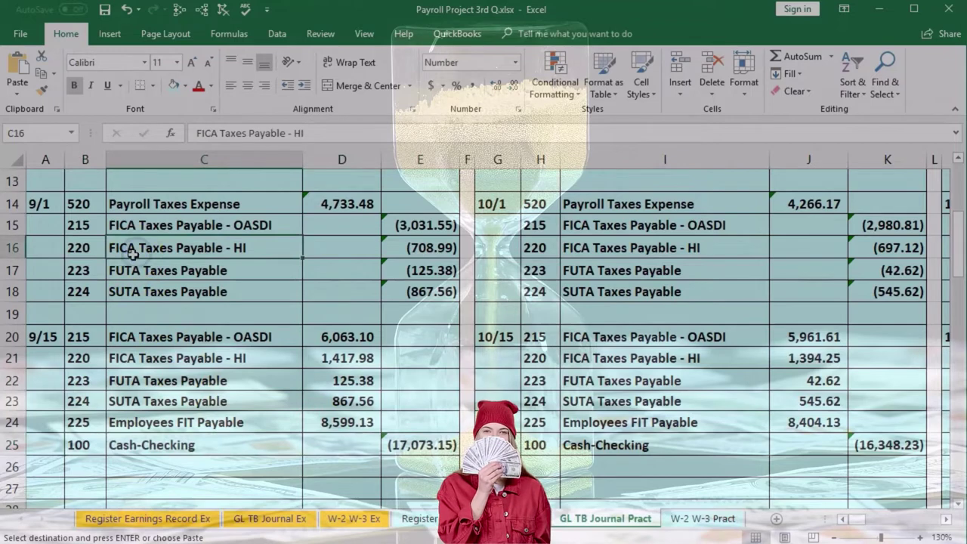
{"action": "left_click", "coordinate": [64, 325]}
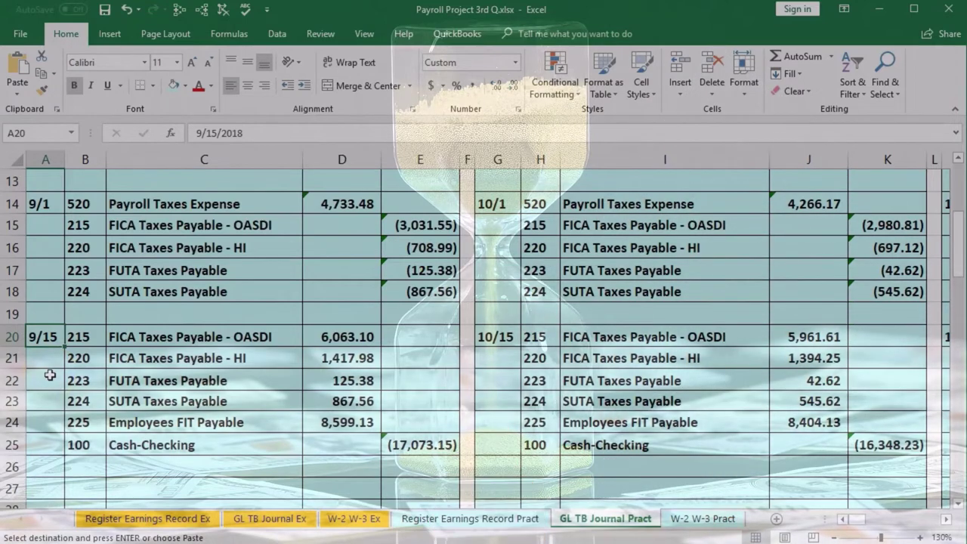
{"action": "left_click", "coordinate": [398, 445]}
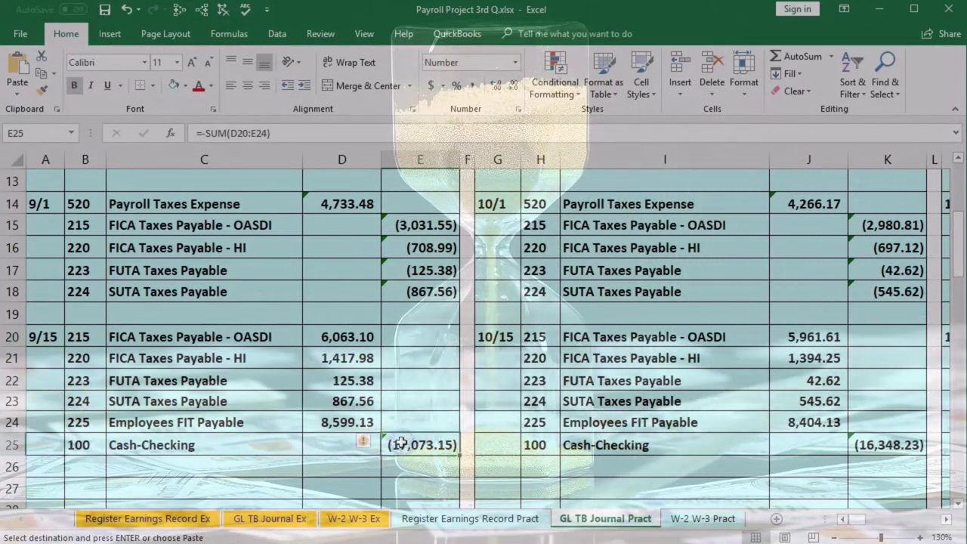
{"action": "left_click", "coordinate": [274, 339]}
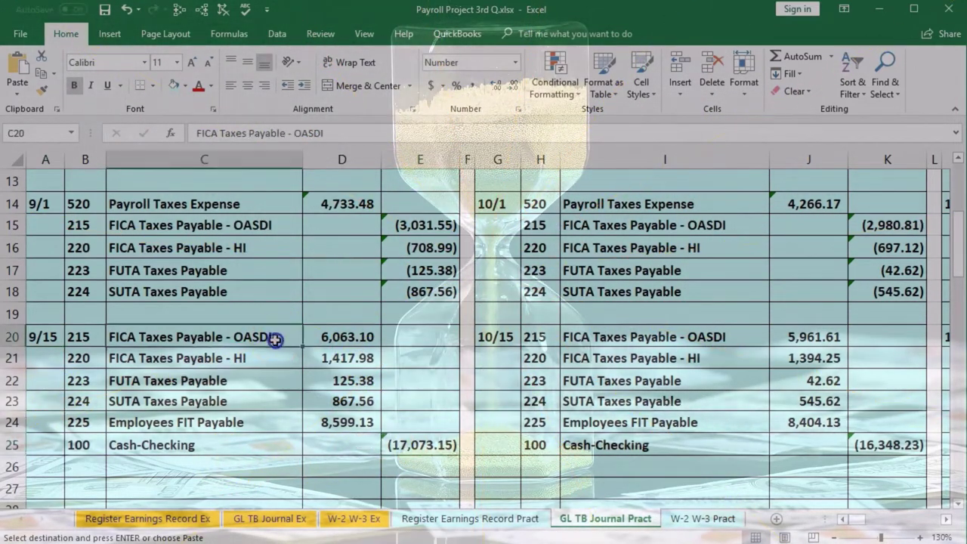
{"action": "left_click_drag", "start_coordinate": [274, 340], "coordinate": [270, 375]}
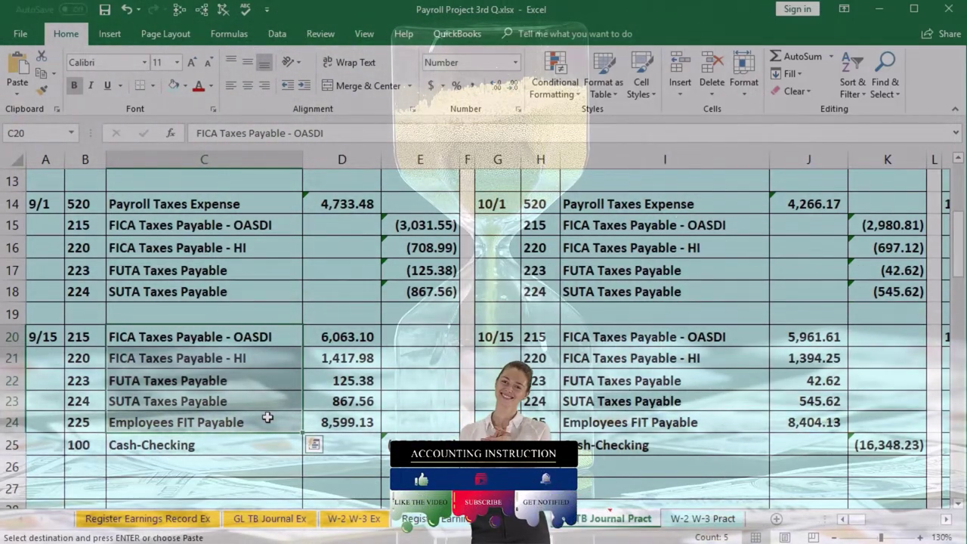
Check the 10/15 tax deposit entry and its (16,348.23) Cash-Checking total
{"action": "left_click", "coordinate": [493, 338]}
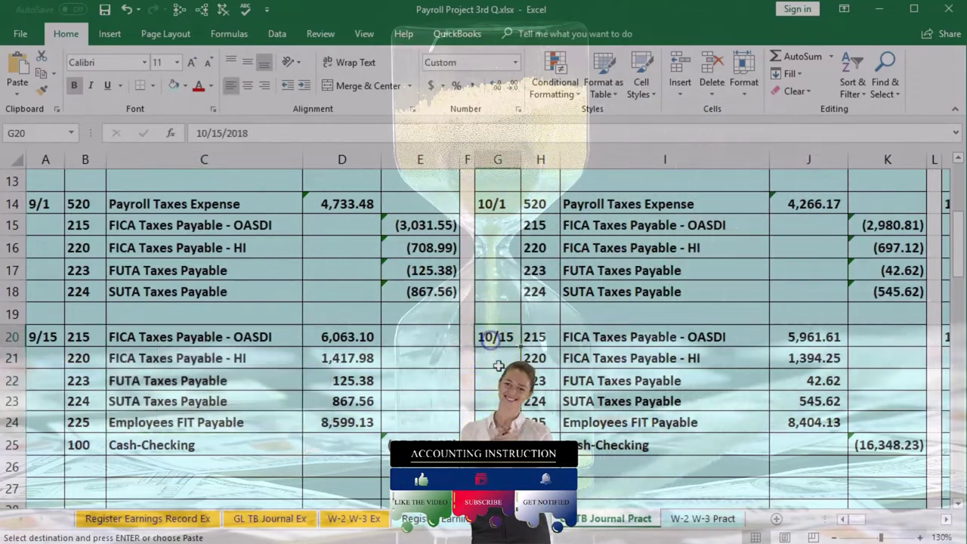
{"action": "left_click", "coordinate": [873, 446]}
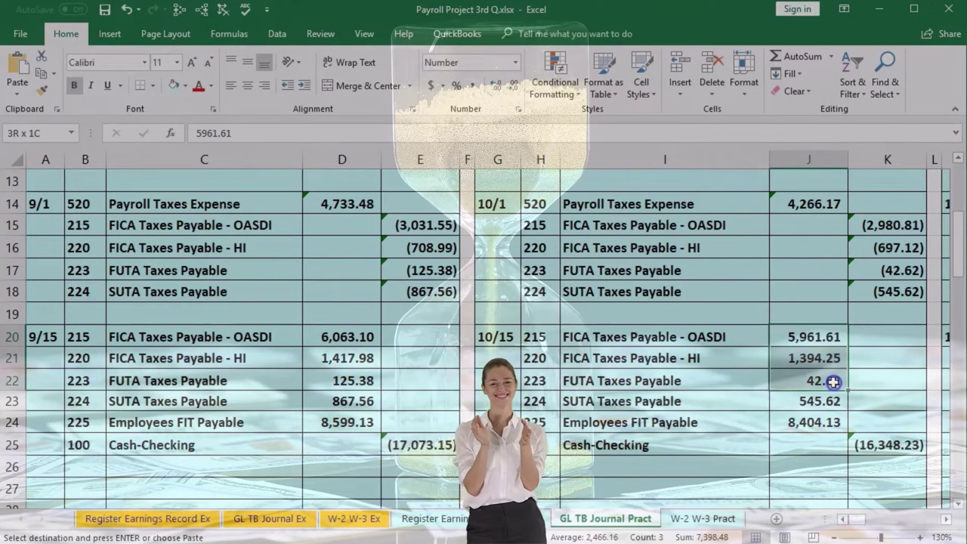
{"action": "left_click_drag", "start_coordinate": [832, 401], "coordinate": [830, 420]}
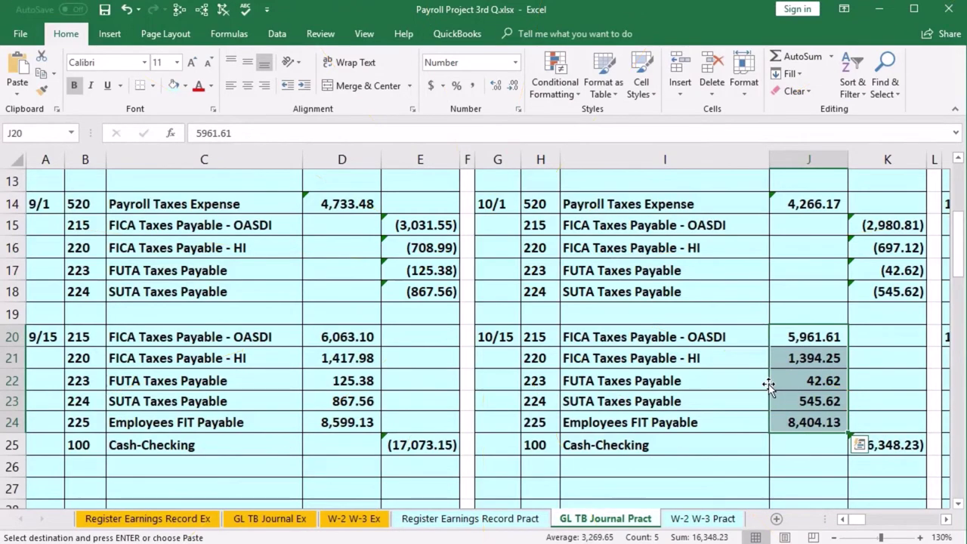
{"action": "left_click_drag", "start_coordinate": [544, 446], "coordinate": [859, 444]}
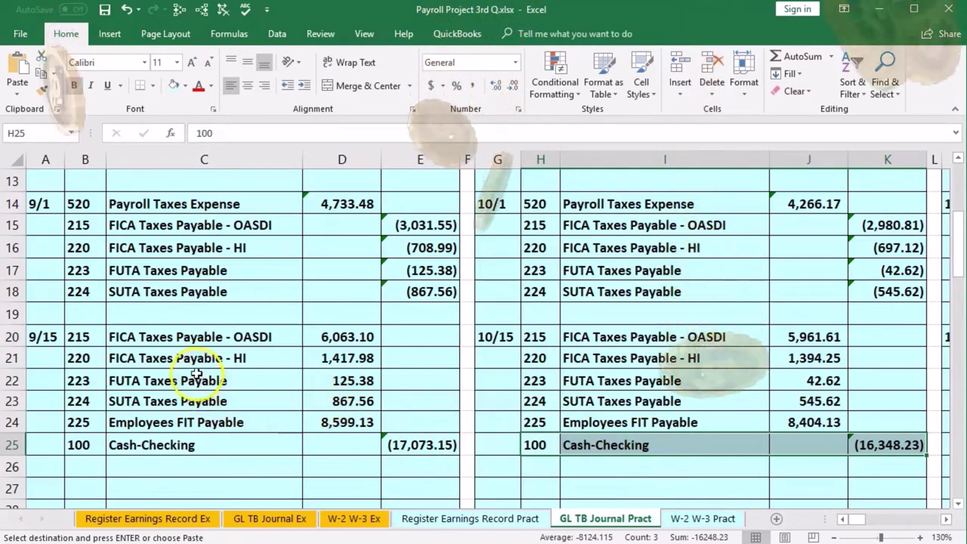
Select the 9/15 and 10/15 OASDI, HI and FIT amounts to read a 31,840.20 sum
{"action": "left_click_drag", "start_coordinate": [335, 335], "coordinate": [327, 350]}
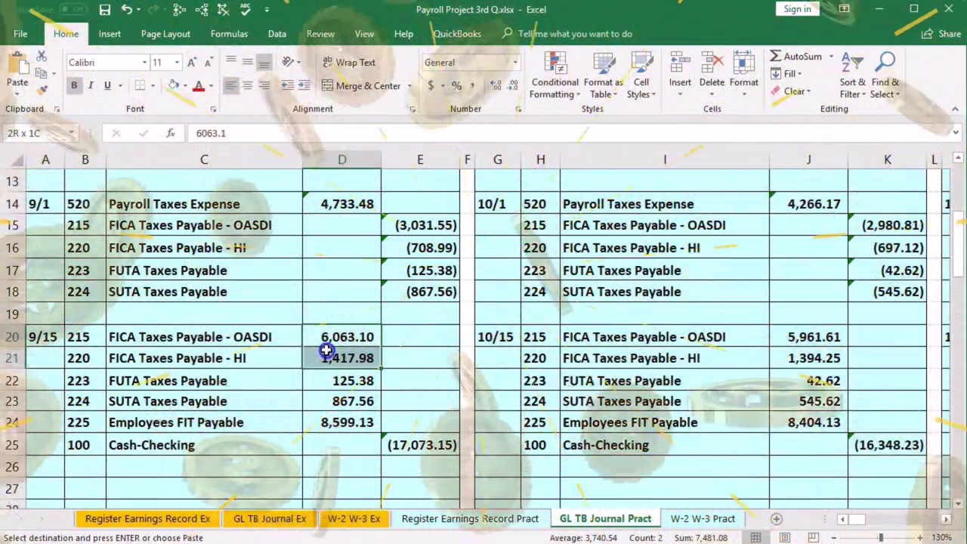
{"action": "left_click", "coordinate": [320, 418], "text": "ctrl"}
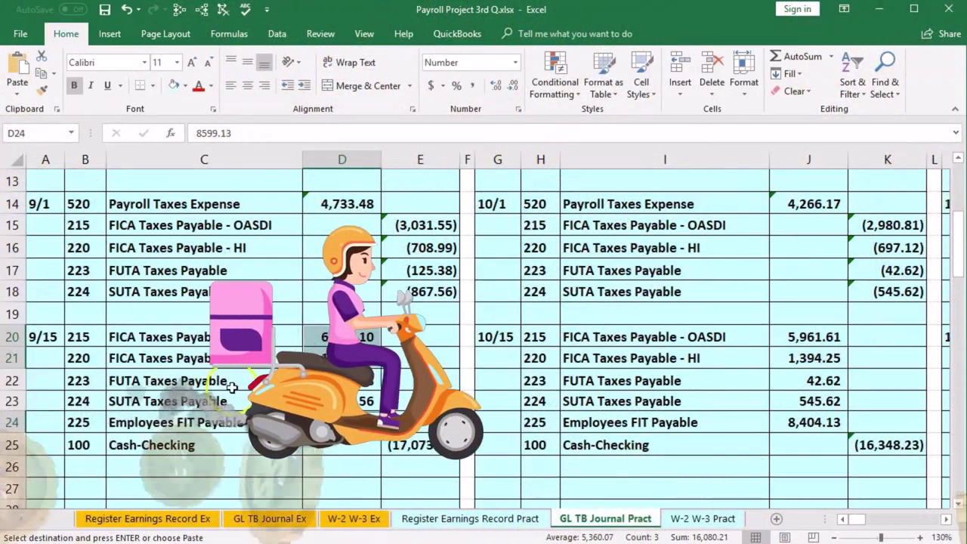
{"action": "left_click", "coordinate": [216, 383]}
{"action": "left_click_drag", "start_coordinate": [217, 382], "coordinate": [362, 401]}
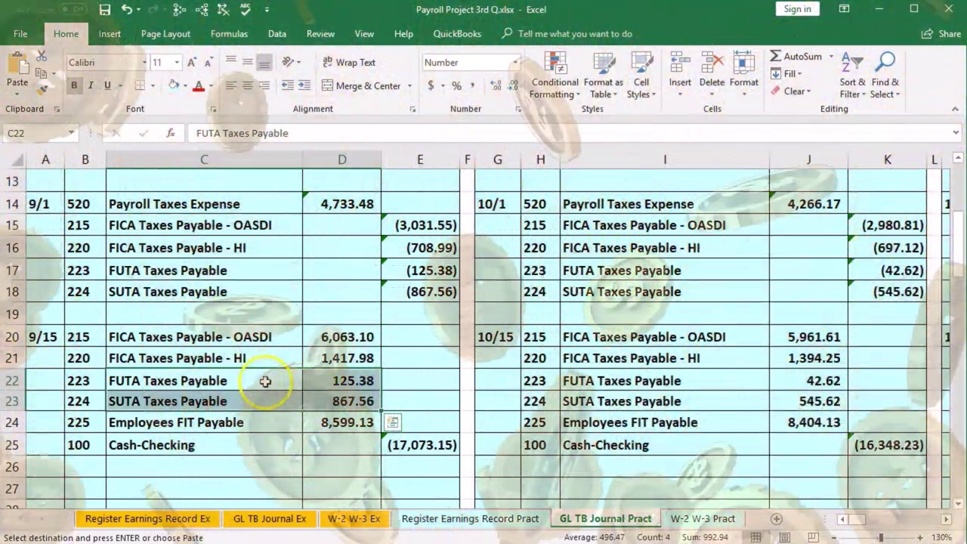
{"action": "left_click", "coordinate": [264, 381]}
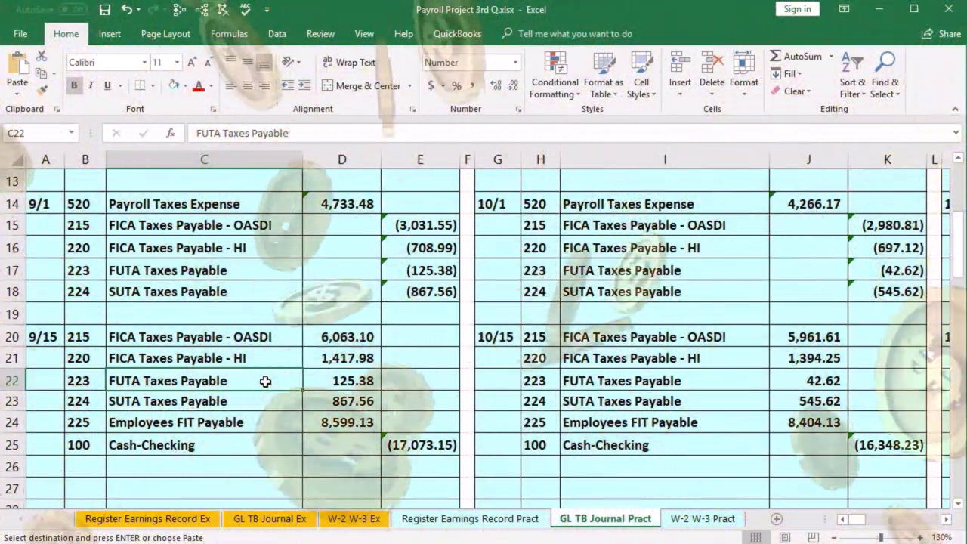
{"action": "left_click_drag", "start_coordinate": [340, 339], "coordinate": [351, 352]}
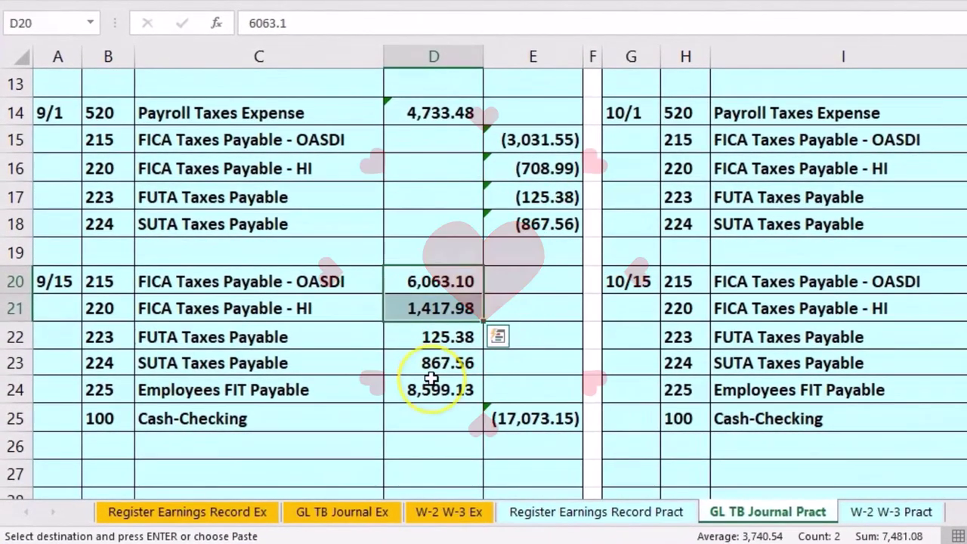
{"action": "left_click", "coordinate": [430, 391], "text": "ctrl"}
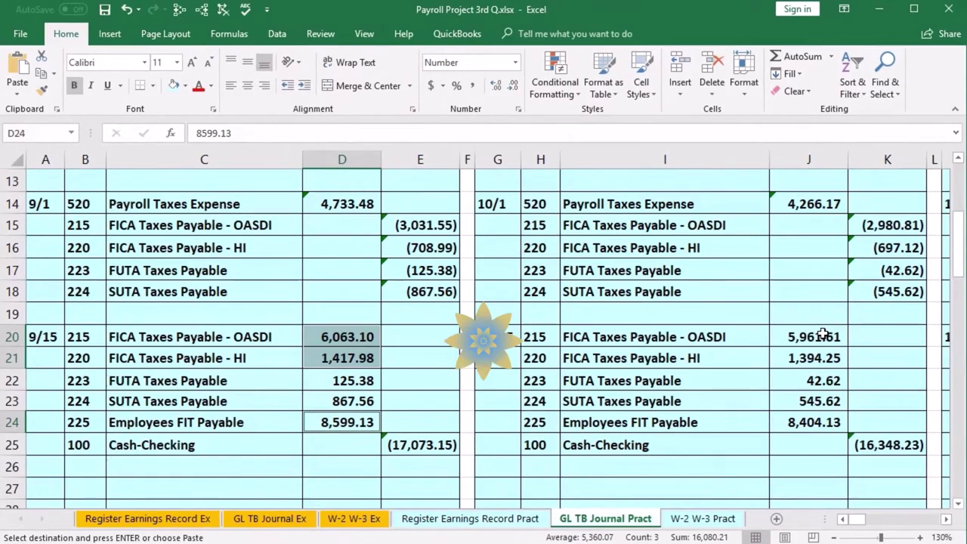
{"action": "left_click_drag", "start_coordinate": [822, 334], "coordinate": [822, 352]}
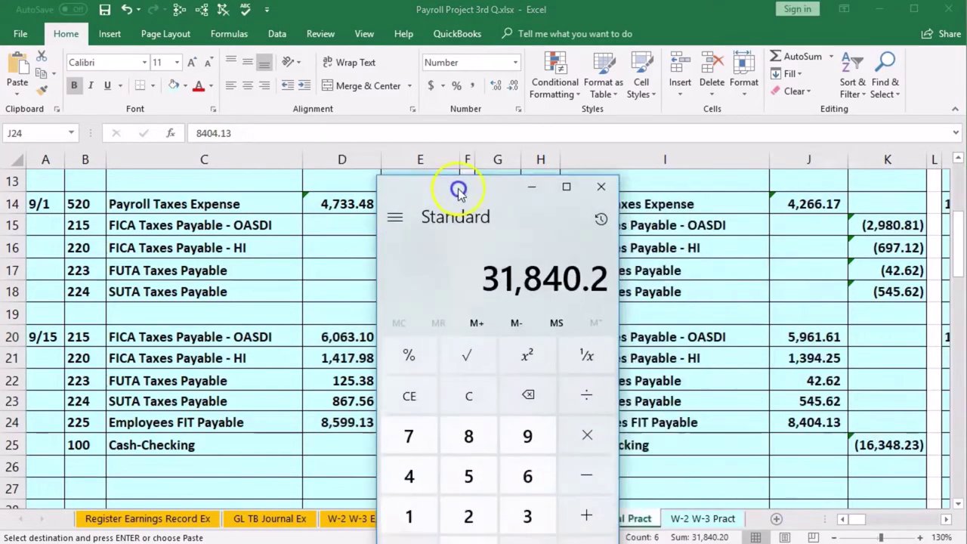
{"action": "left_click_drag", "start_coordinate": [459, 189], "coordinate": [529, 189]}
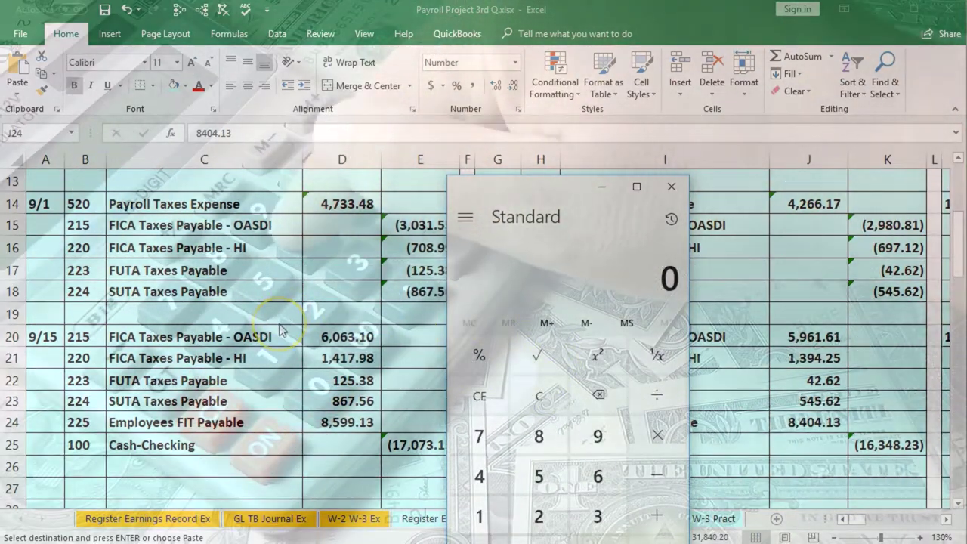
Add 6063.1, 1417.98, 8599.13, 5961.61, 1394.25 and 8404.13 in Calculator to get 31,840.2, then close it
{"action": "type", "text": "6063.1 + 14"}
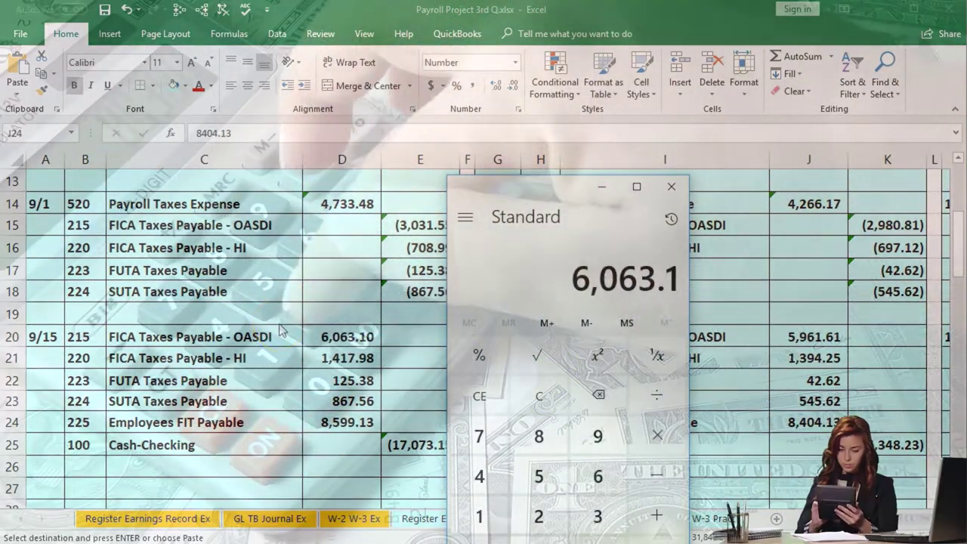
{"action": "type", "text": "17.98 "}
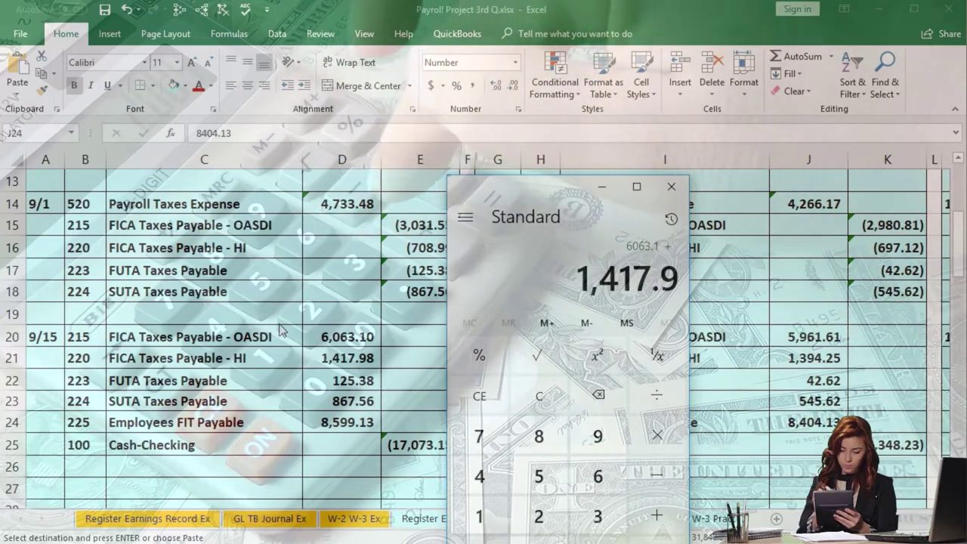
{"action": "type", "text": "+ "}
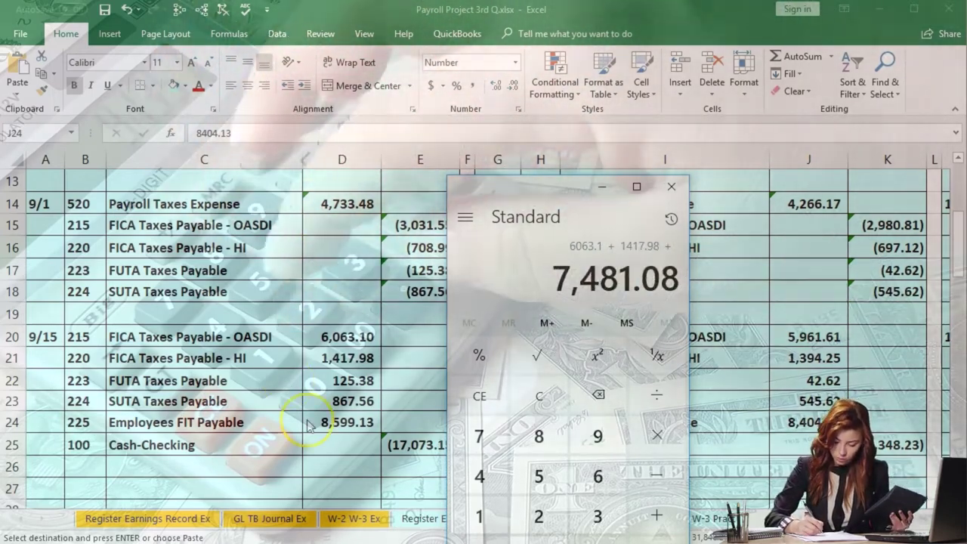
{"action": "type", "text": "8"}
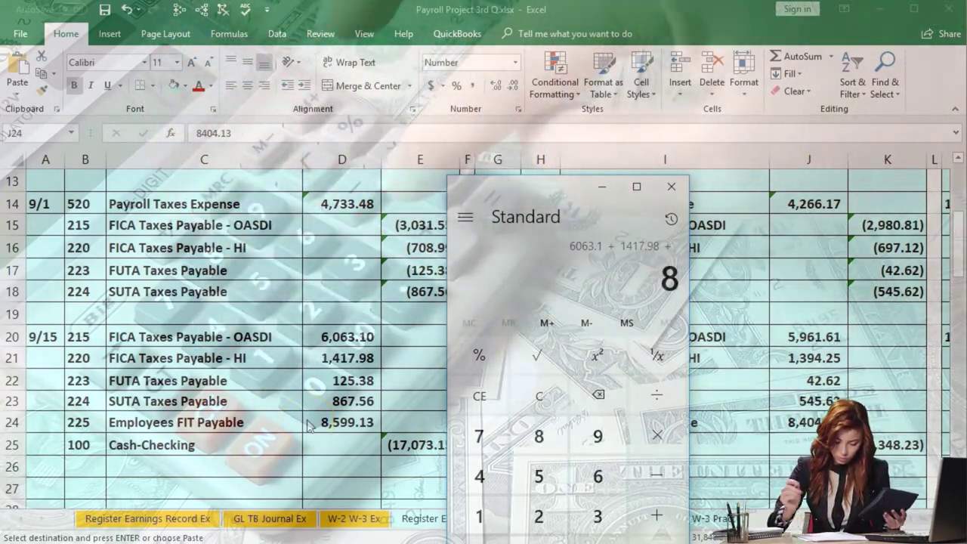
{"action": "type", "text": "599.13 +"}
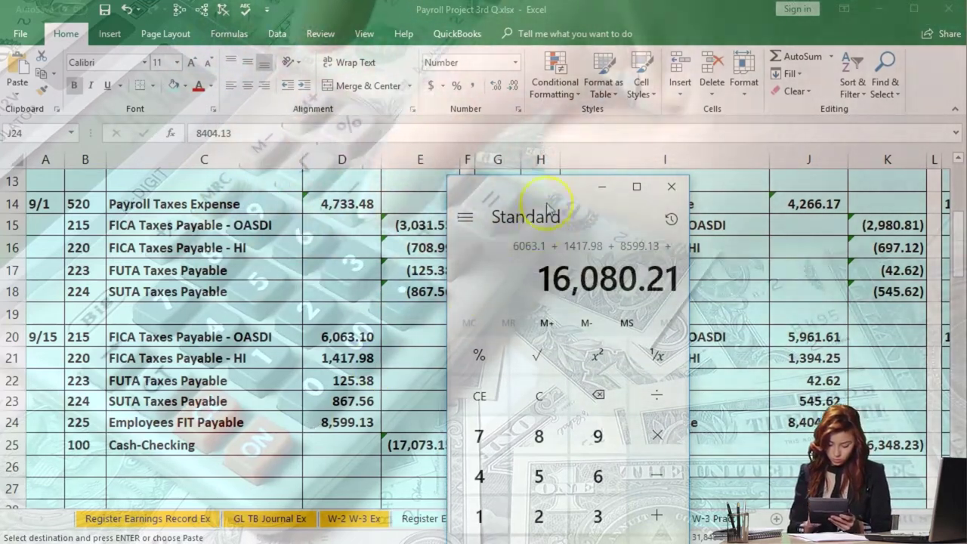
{"action": "left_click_drag", "start_coordinate": [548, 208], "coordinate": [390, 218]}
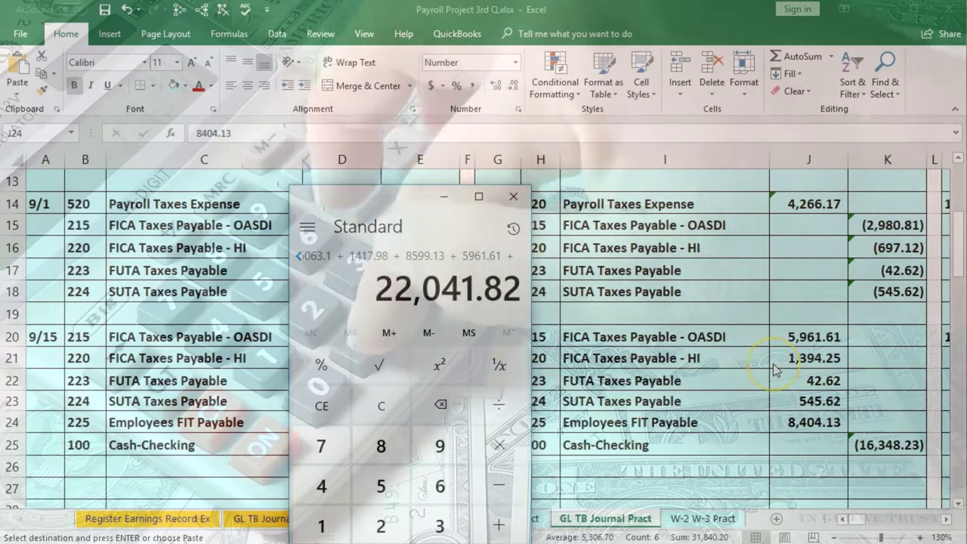
{"action": "type", "text": "1394.25+"}
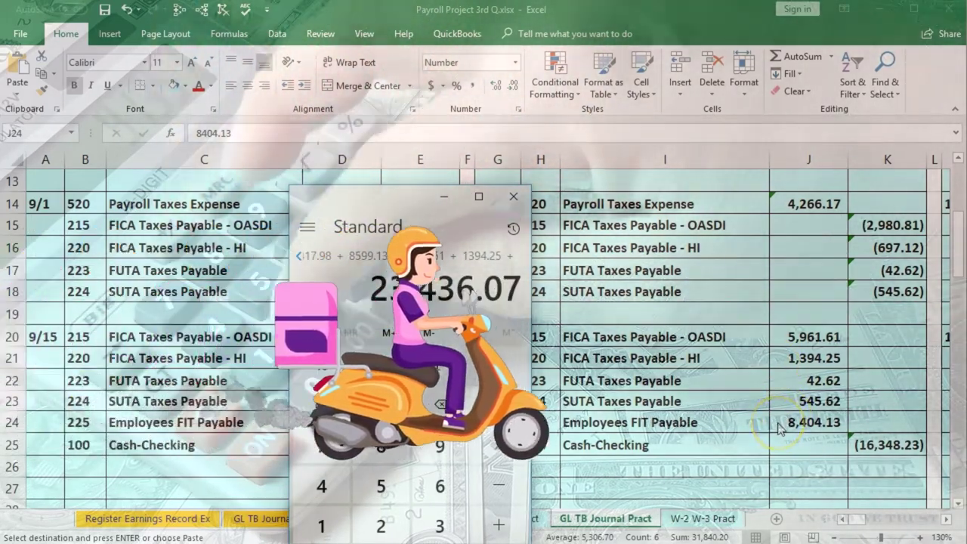
{"action": "type", "text": "8404.13"}
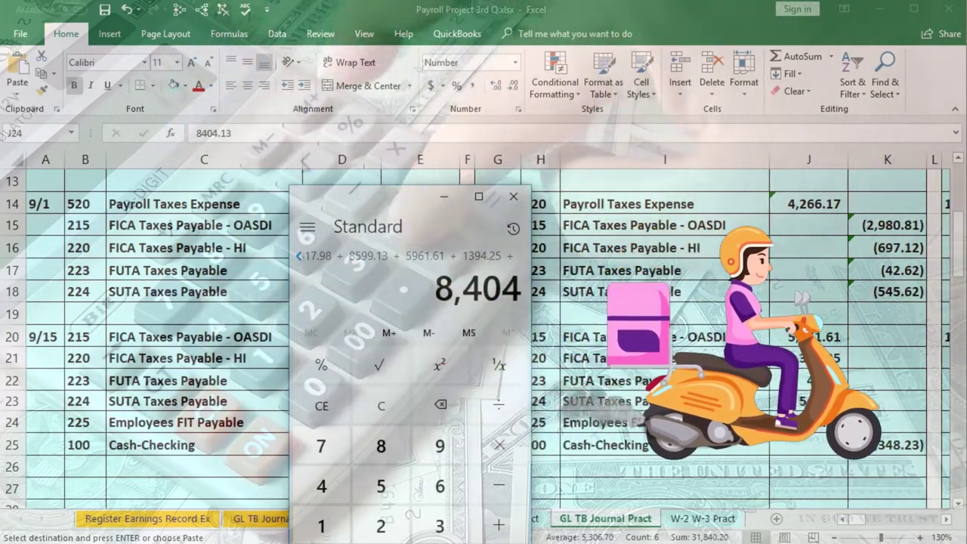
{"action": "key", "text": "Return"}
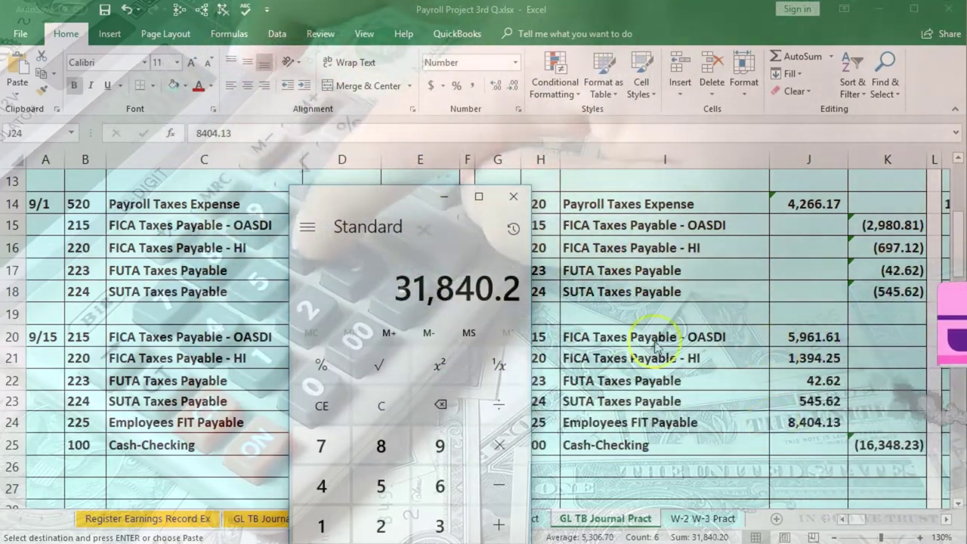
{"action": "left_click", "coordinate": [444, 197]}
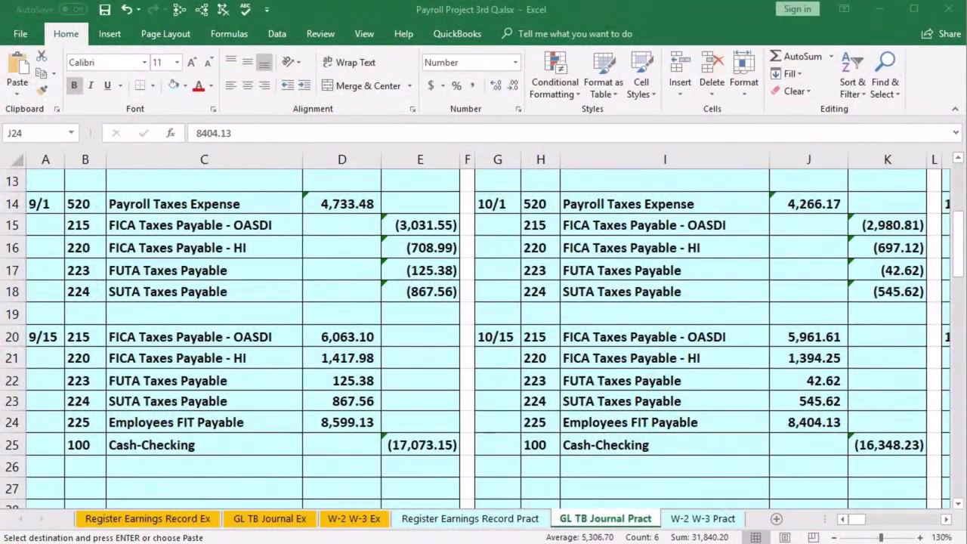
{"action": "key", "text": "alt+Tab"}
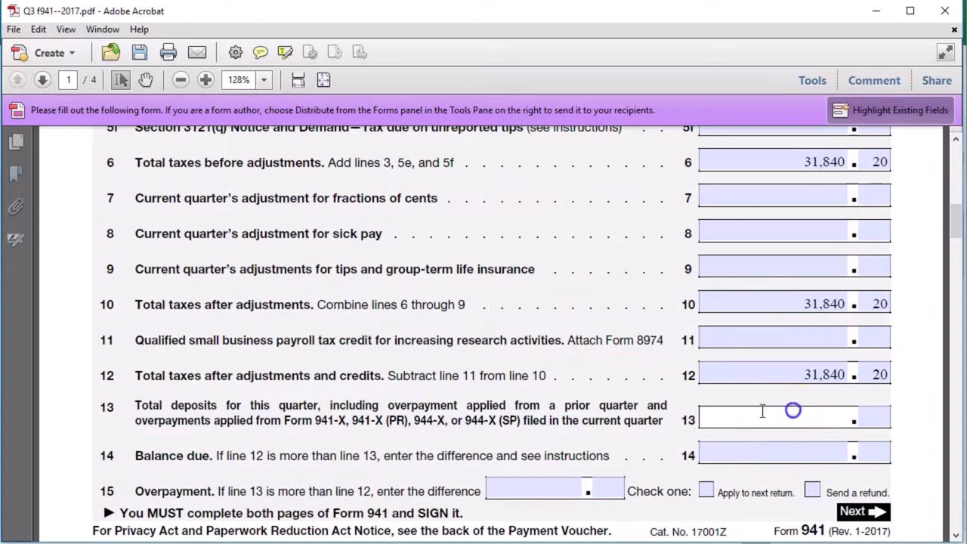
Enter 31,840.20 as line 13 total deposits and scroll down to Part 2
{"action": "type", "text": "31"}
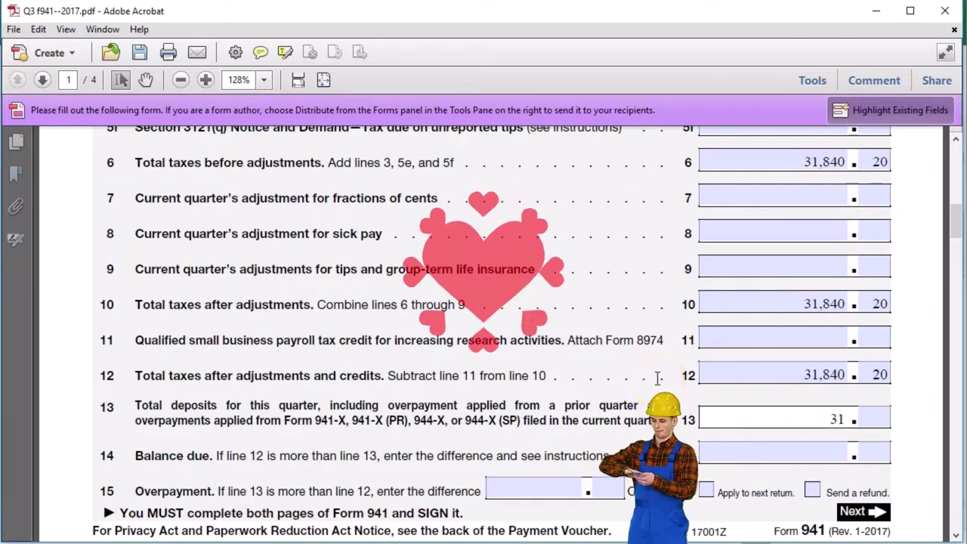
{"action": "type", "text": ",84"}
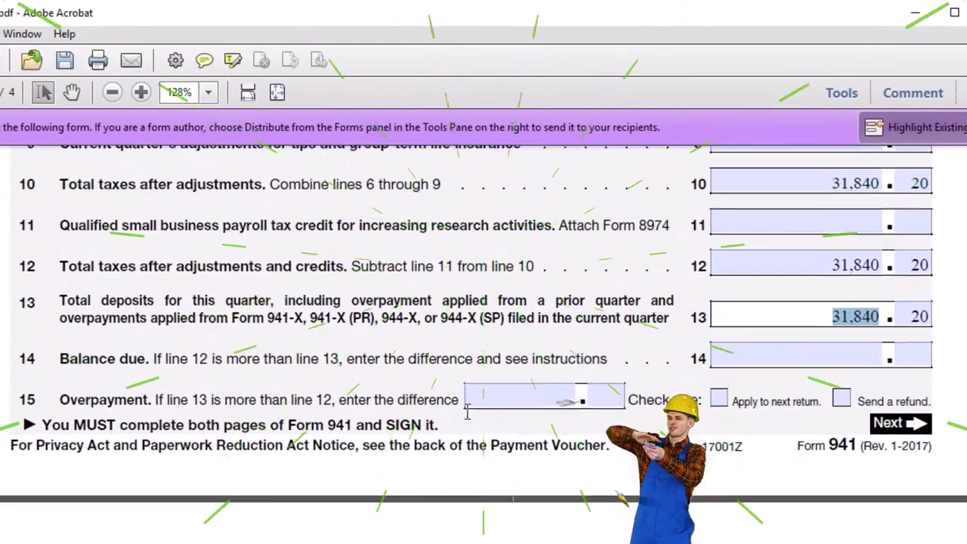
{"action": "scroll", "coordinate": [467, 412], "scroll_direction": "down", "scroll_amount": 2}
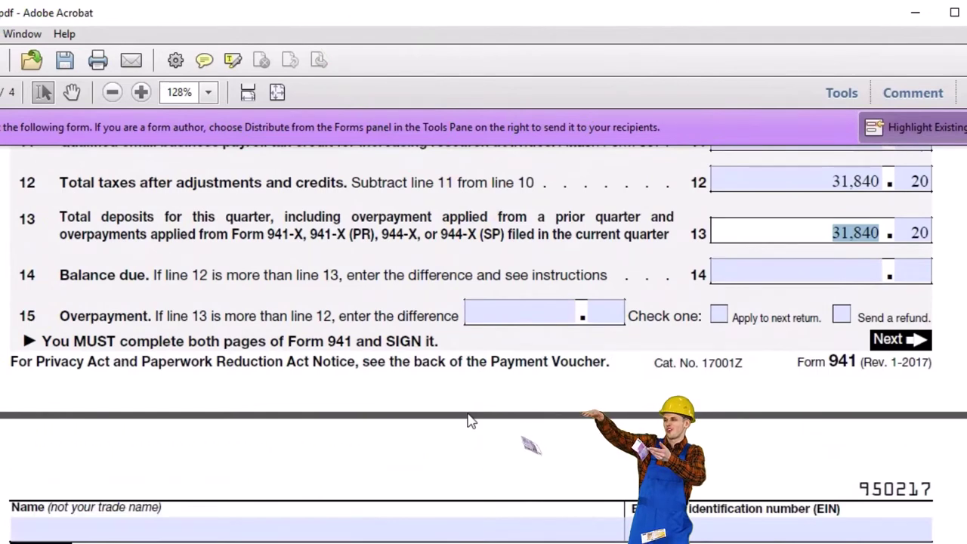
{"action": "scroll", "coordinate": [467, 421], "scroll_direction": "down", "scroll_amount": 7}
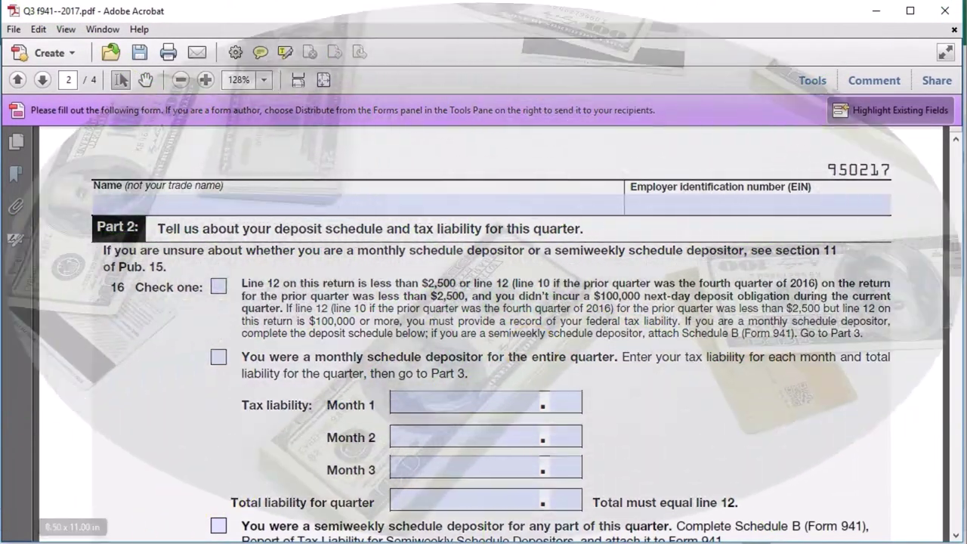
Scroll back up Form 941 and switch to the Q3 f941sb.pdf Schedule B
{"action": "scroll", "coordinate": [573, 425], "scroll_direction": "up", "scroll_amount": 5}
{"action": "scroll", "coordinate": [572, 424], "scroll_direction": "up", "scroll_amount": 2}
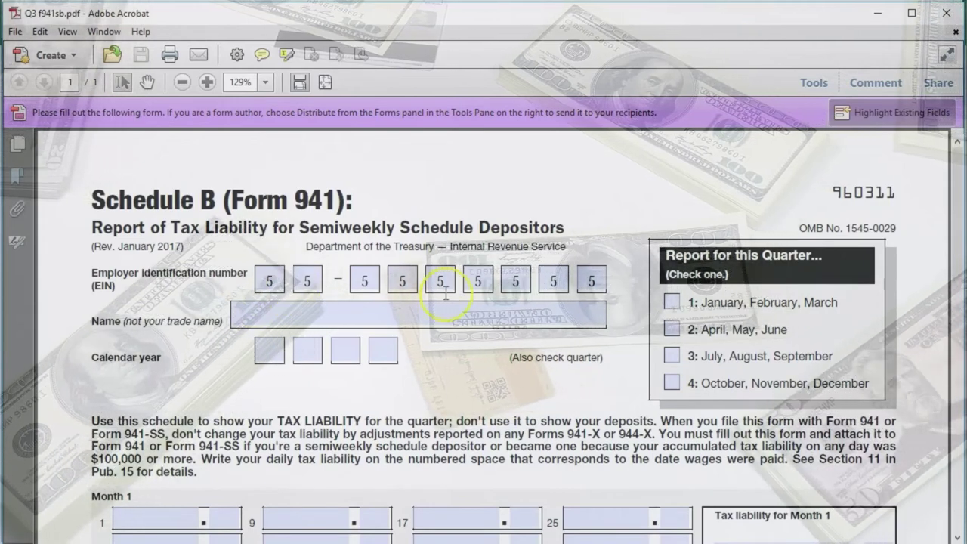
Mark the third quarter on Schedule B and review the Month 2 (16,080.21) and Month 3 (15,759.99) liabilities
{"action": "scroll", "coordinate": [446, 293], "scroll_direction": "down", "scroll_amount": 1}
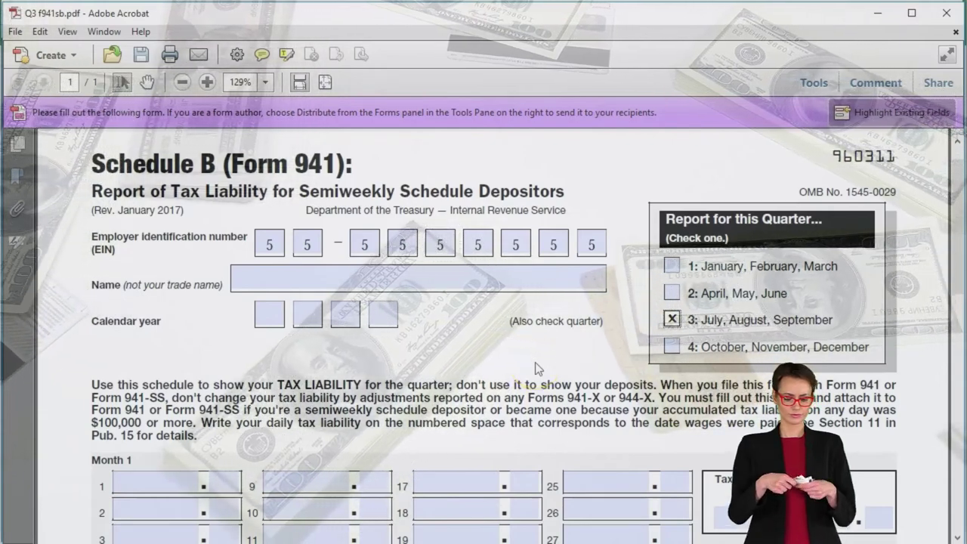
{"action": "scroll", "coordinate": [535, 368], "scroll_direction": "down", "scroll_amount": 4}
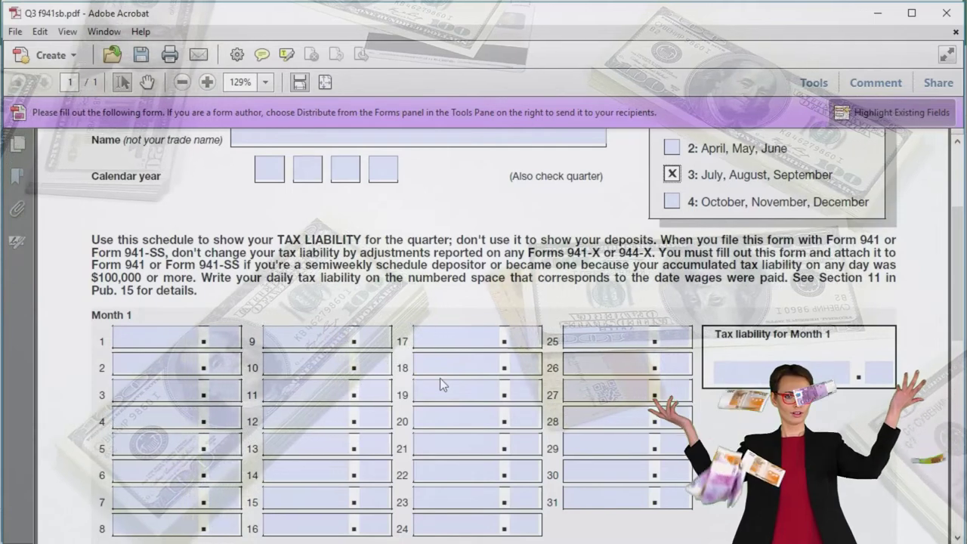
{"action": "scroll", "coordinate": [440, 378], "scroll_direction": "down", "scroll_amount": 1}
{"action": "left_click", "coordinate": [265, 336]}
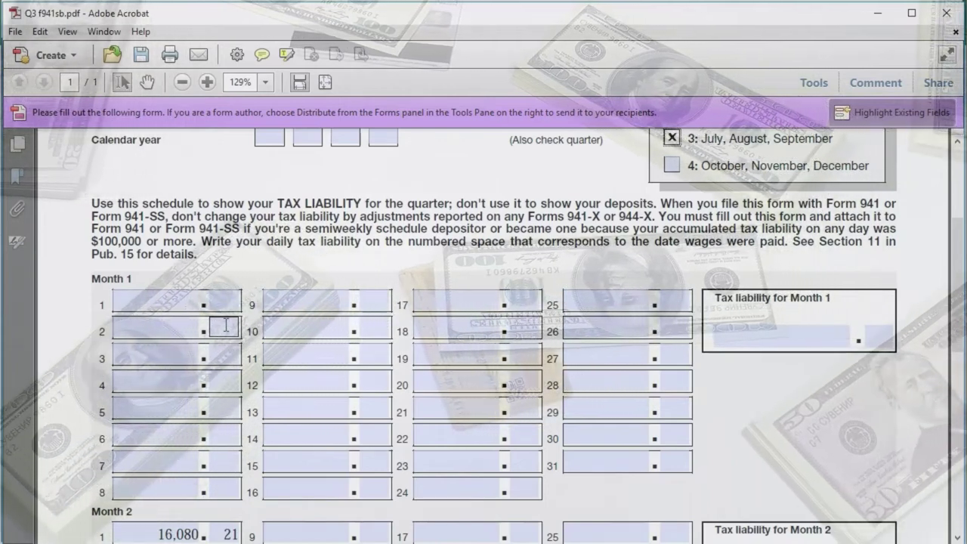
{"action": "scroll", "coordinate": [225, 324], "scroll_direction": "down", "scroll_amount": 7}
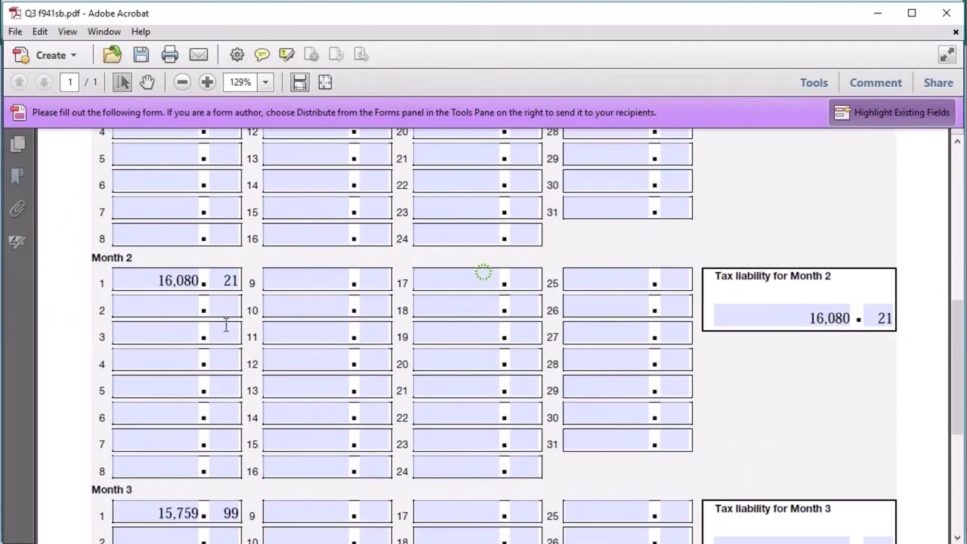
{"action": "left_click", "coordinate": [178, 312]}
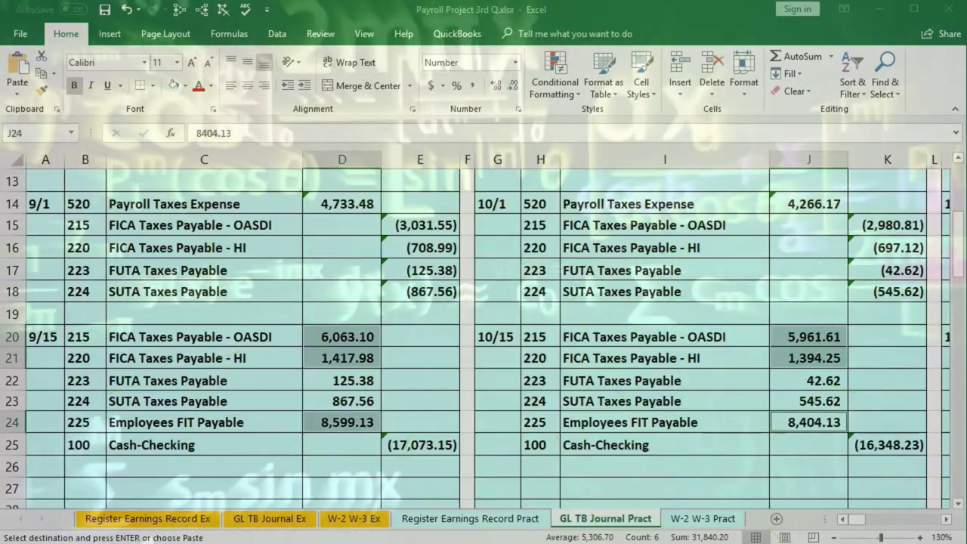
Select the 9/15 OASDI, HI and FIT amounts to confirm they sum to 16,080.21
{"action": "left_click", "coordinate": [467, 423]}
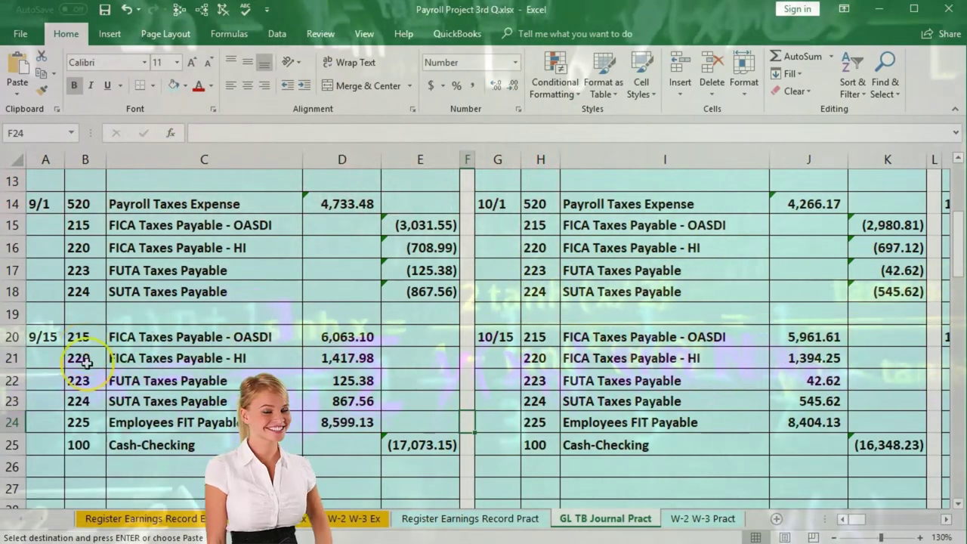
{"action": "key", "text": "Up"}
{"action": "key", "text": "Left"}
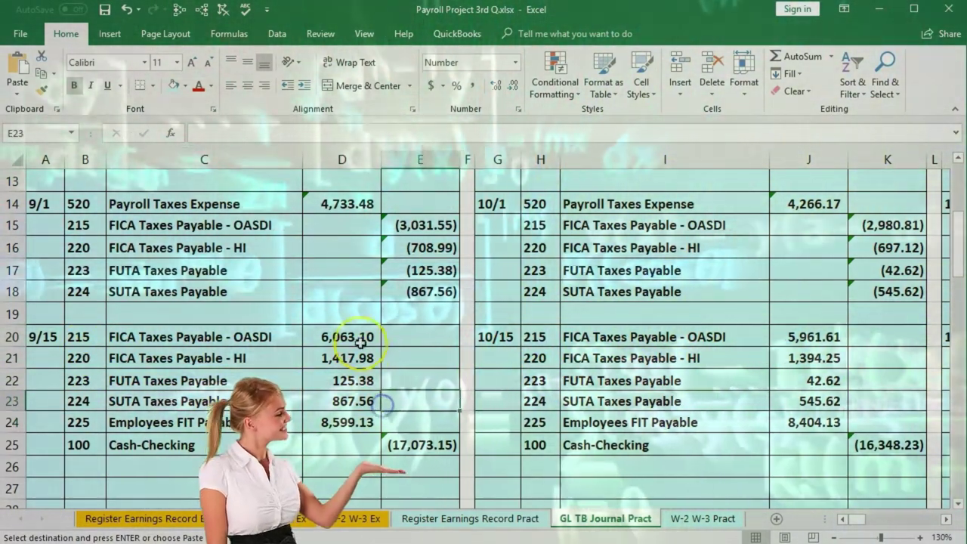
{"action": "left_click", "coordinate": [355, 338]}
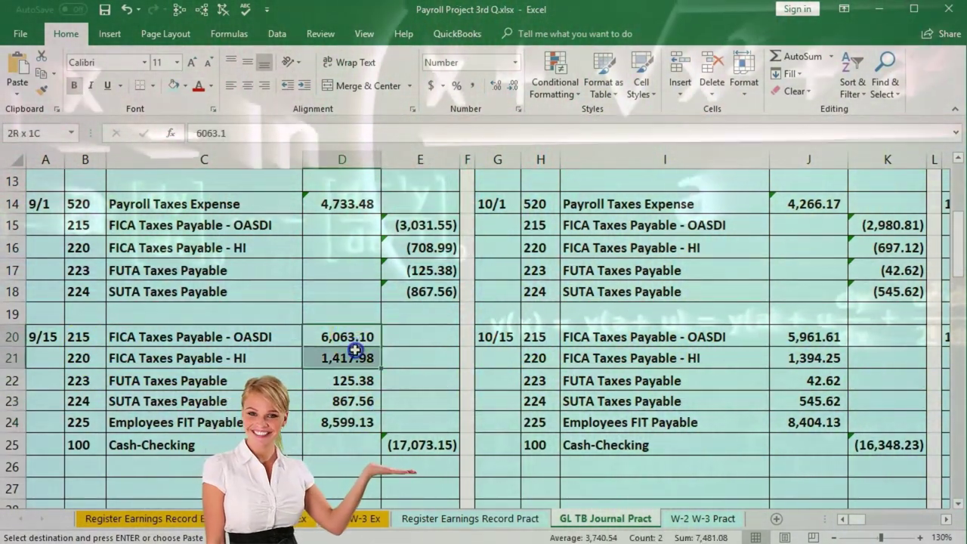
{"action": "left_click", "coordinate": [355, 420], "text": "ctrl"}
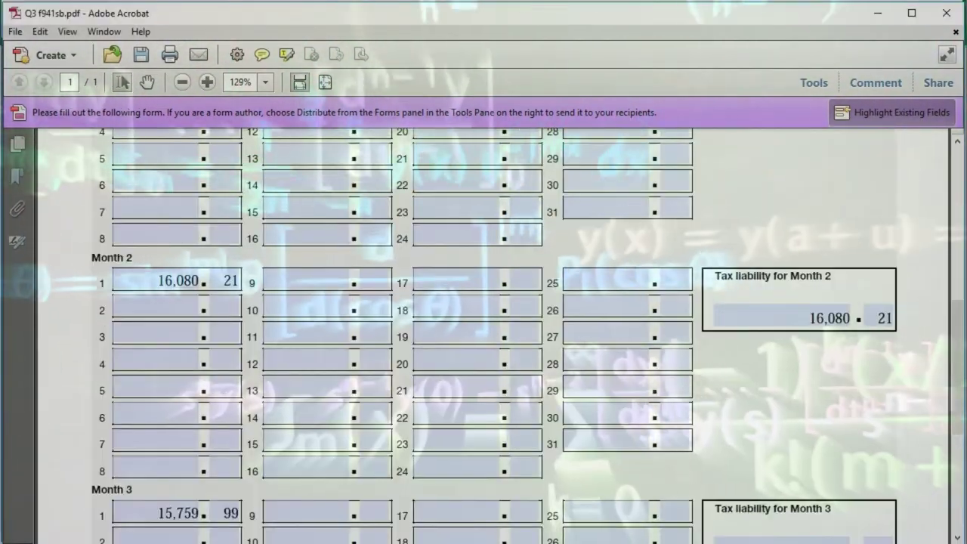
Check the Schedule B Month 2 daily amount fields behind the 16,080.21 liability
{"action": "left_click", "coordinate": [226, 350]}
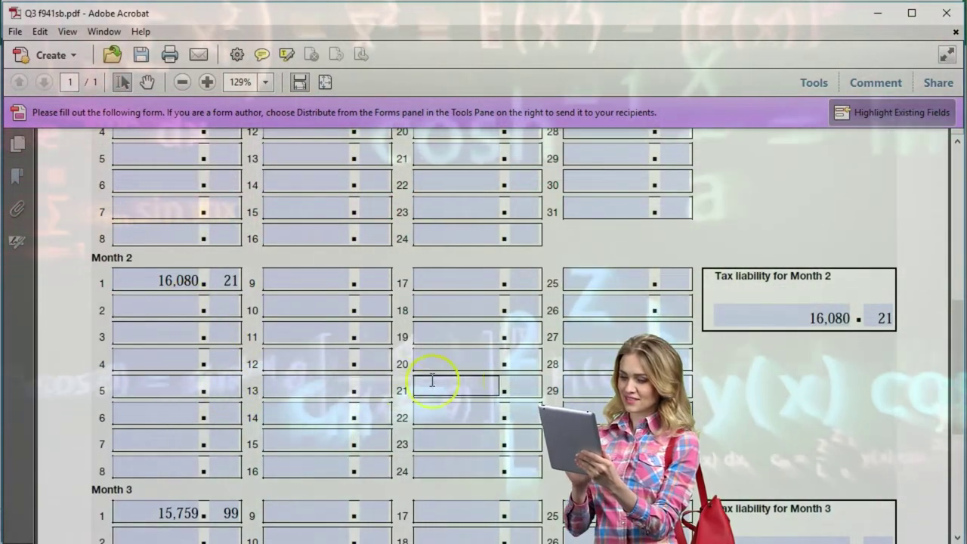
{"action": "left_click", "coordinate": [786, 350]}
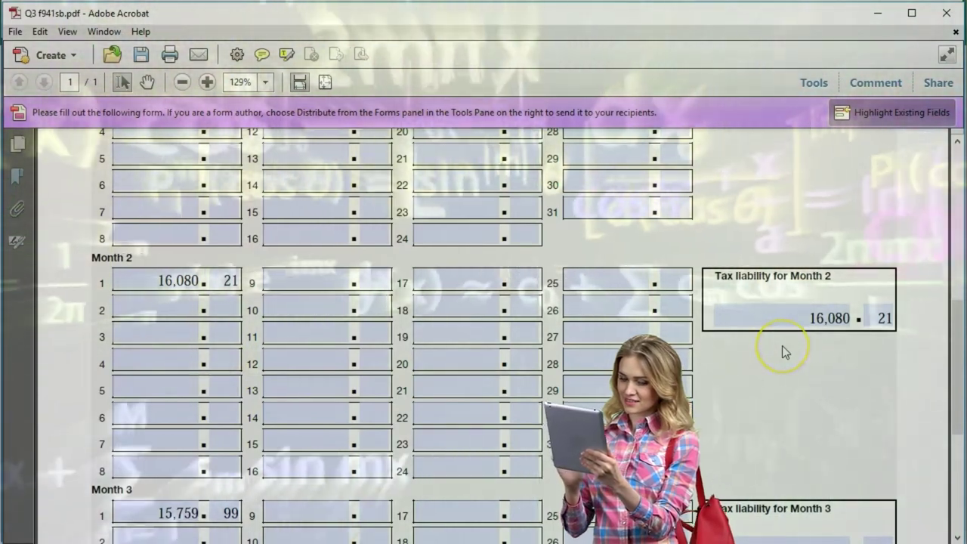
{"action": "left_click", "coordinate": [447, 386]}
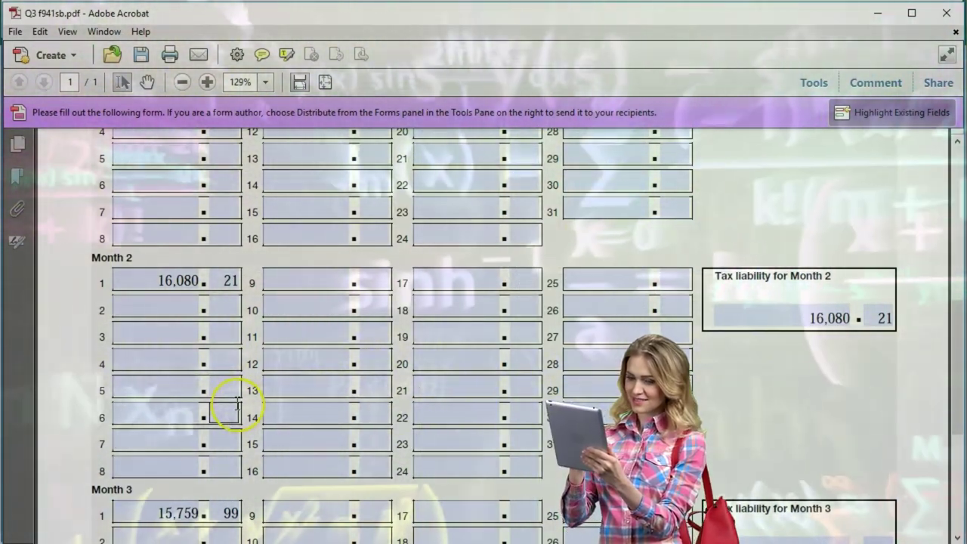
{"action": "left_click", "coordinate": [228, 336]}
{"action": "left_click", "coordinate": [231, 362]}
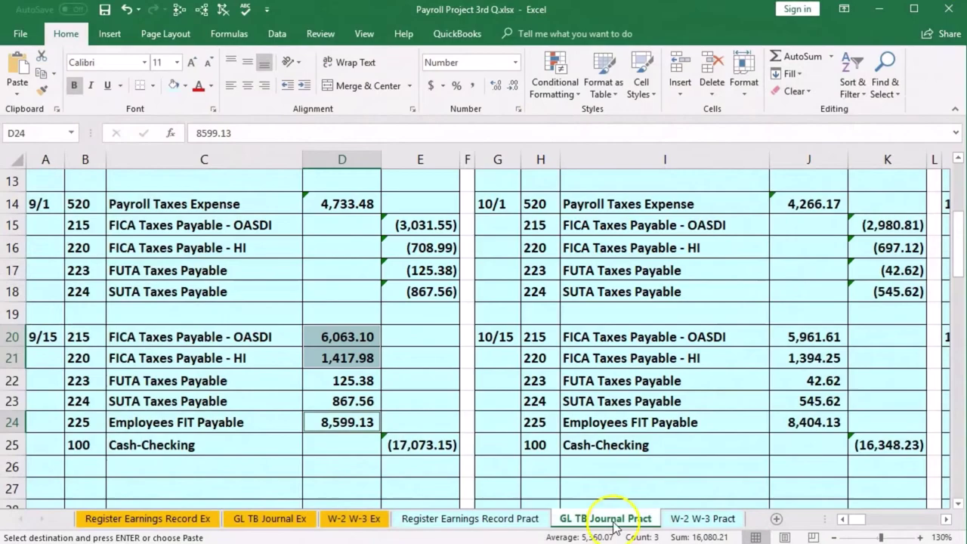
Select the 10/15 OASDI, HI and FIT amounts in Excel to confirm they sum to 15,759.99
{"action": "left_click", "coordinate": [763, 378]}
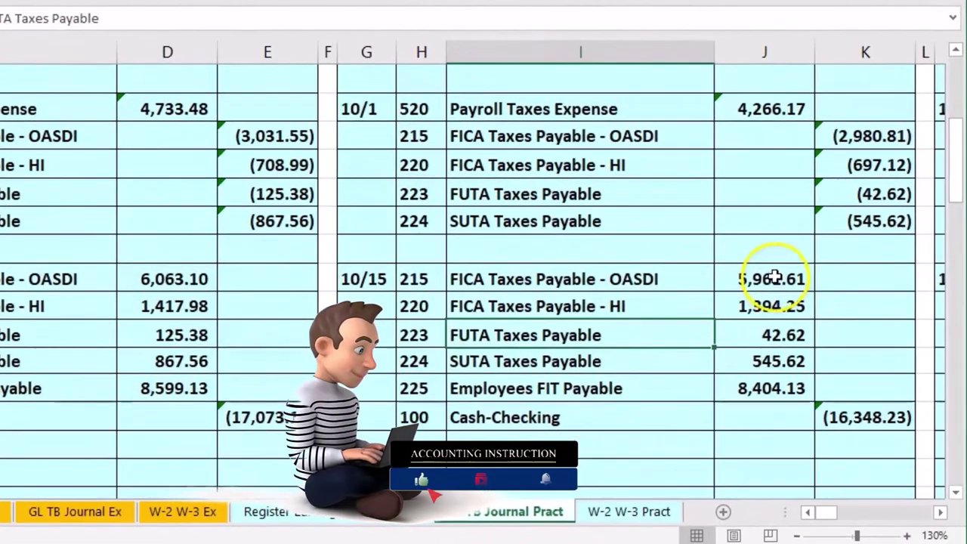
{"action": "left_click", "coordinate": [817, 337]}
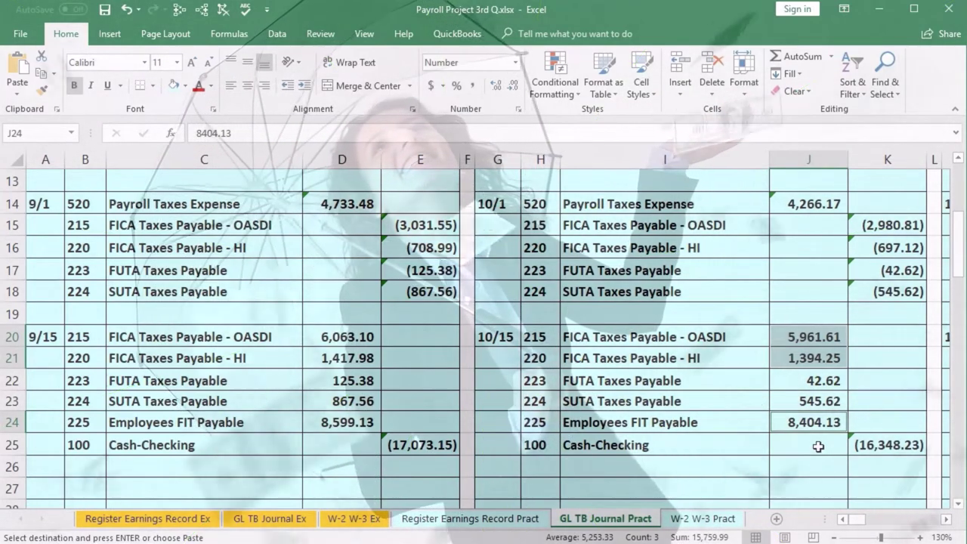
{"action": "left_click", "coordinate": [800, 418]}
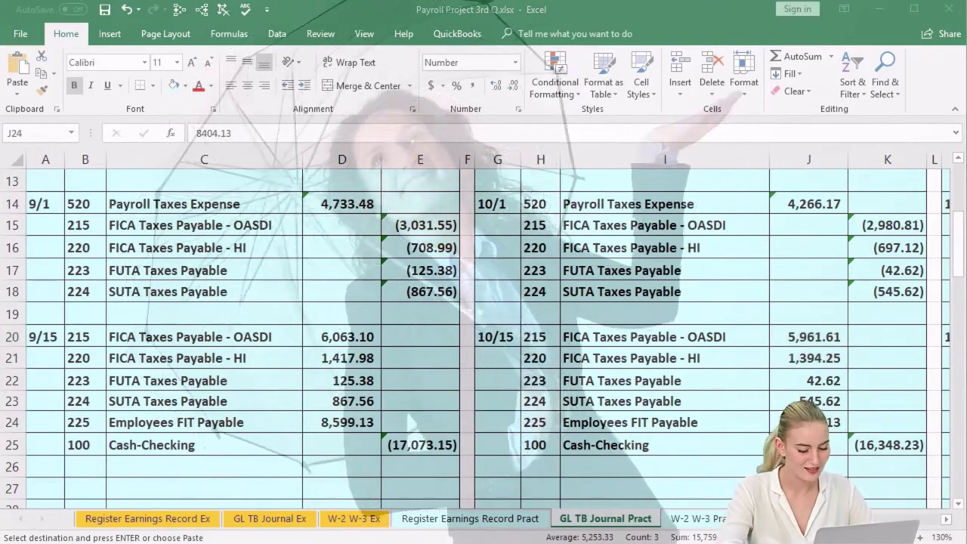
{"action": "key", "text": "alt+Tab"}
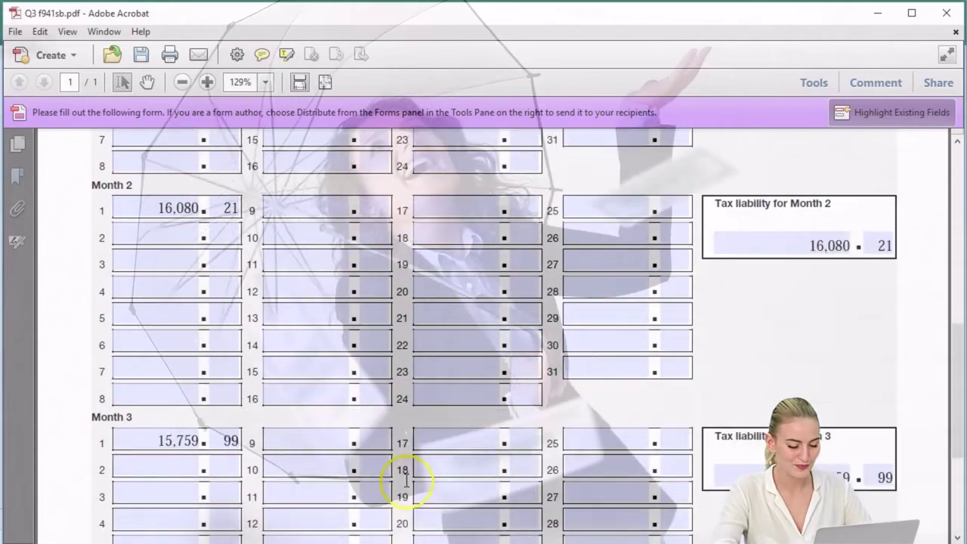
Scroll Schedule B down to the Month 3 line 2 field and bring the Calculator over the form
{"action": "scroll", "coordinate": [406, 480], "scroll_direction": "down", "scroll_amount": 1}
{"action": "left_click", "coordinate": [187, 428]}
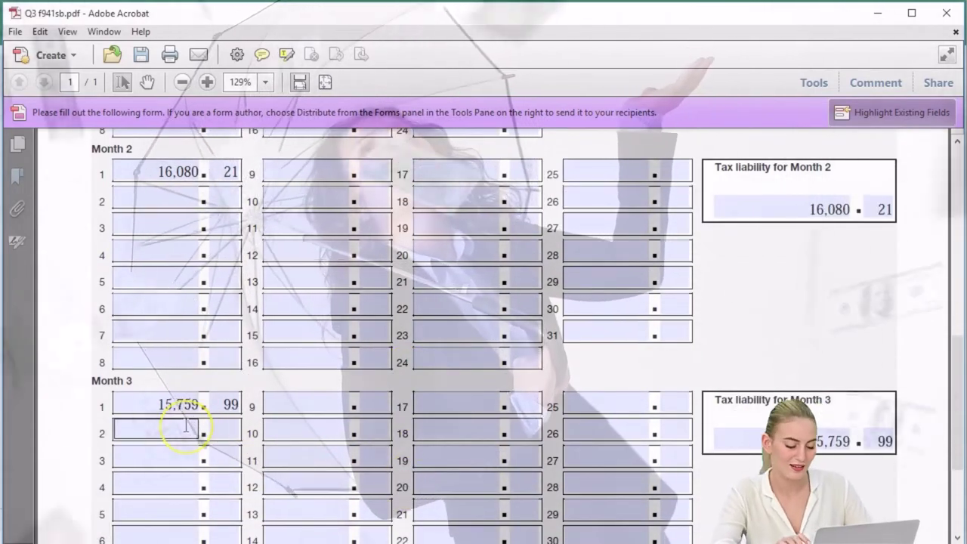
{"action": "scroll", "coordinate": [186, 427], "scroll_direction": "down", "scroll_amount": 1}
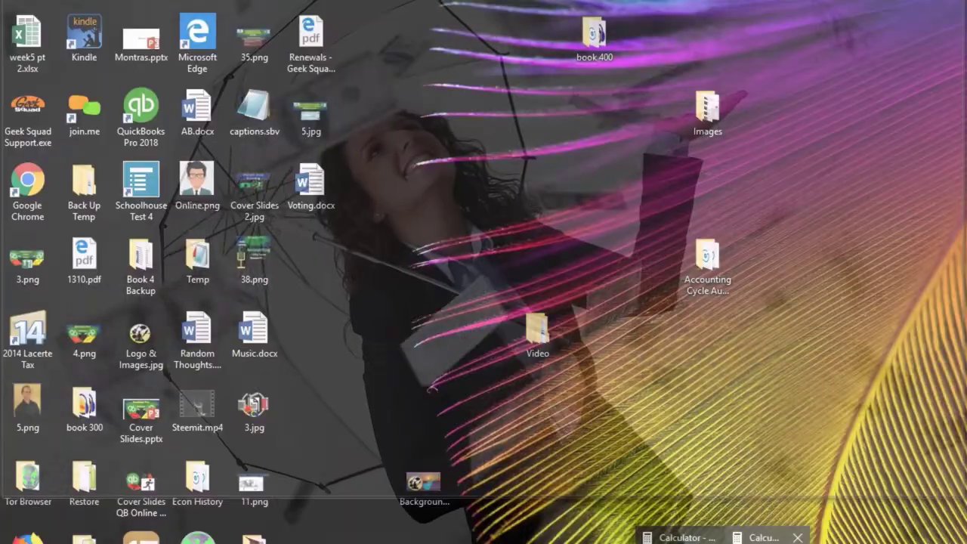
{"action": "left_click_drag", "start_coordinate": [672, 537], "coordinate": [475, 156]}
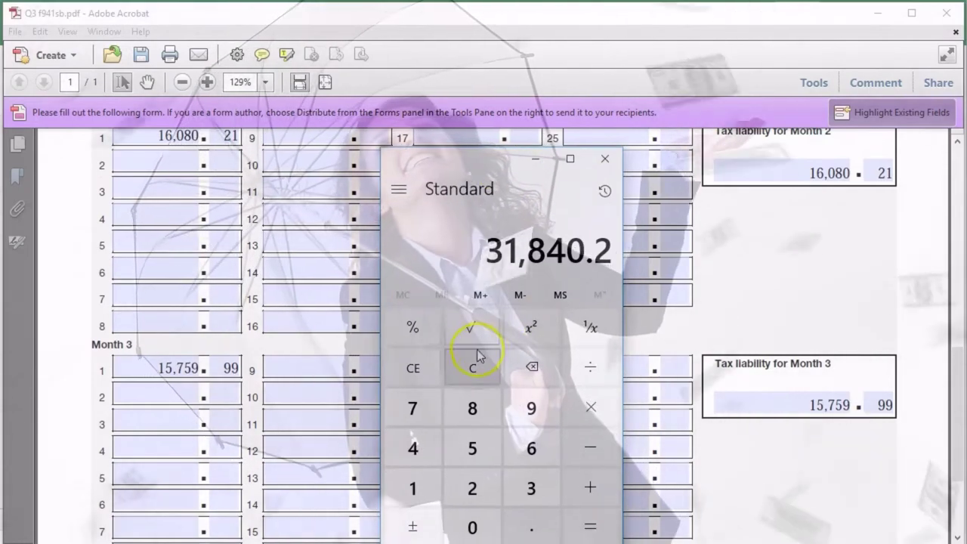
Add 16,080.21 and 15,759.99 in Calculator for 31,840.2, then close it
{"action": "left_click", "coordinate": [474, 366]}
{"action": "type", "text": "1"}
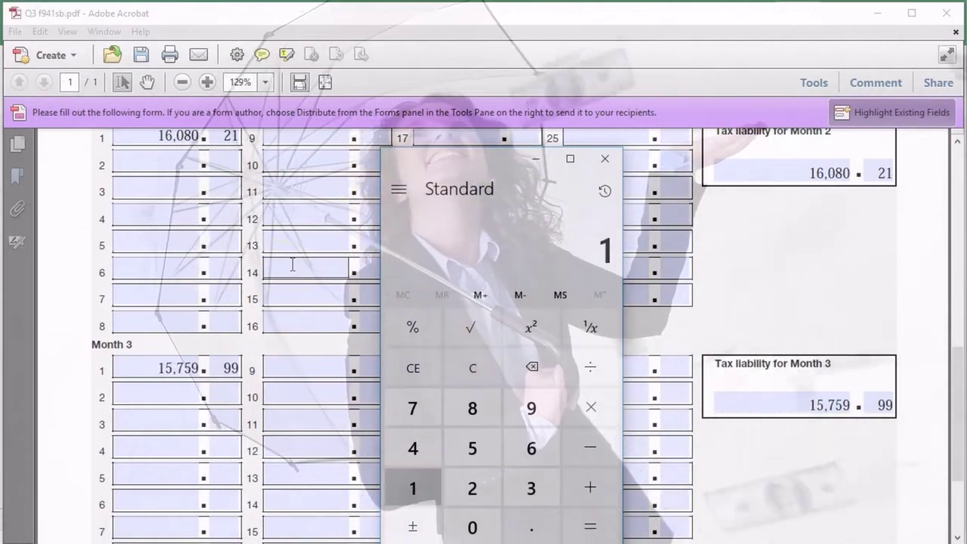
{"action": "type", "text": "608"}
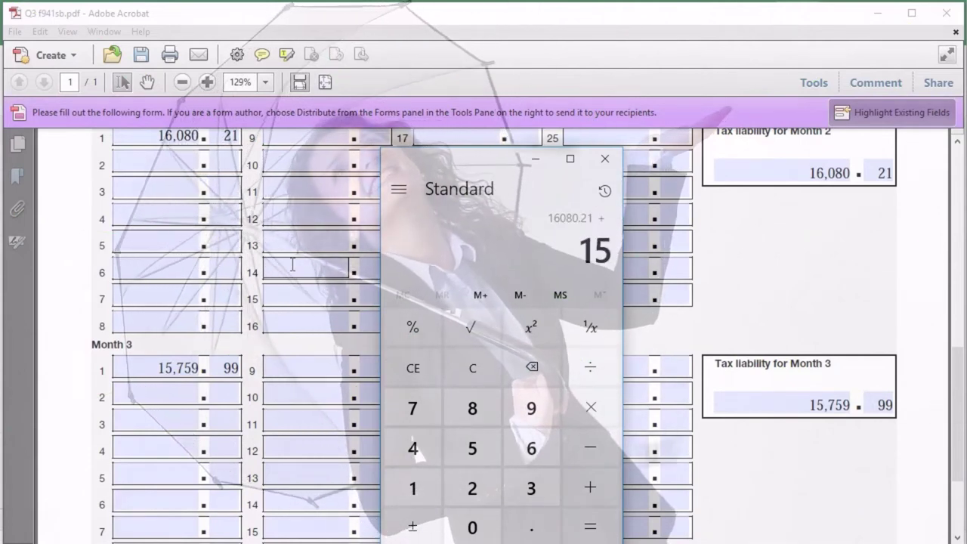
{"action": "type", "text": "99"}
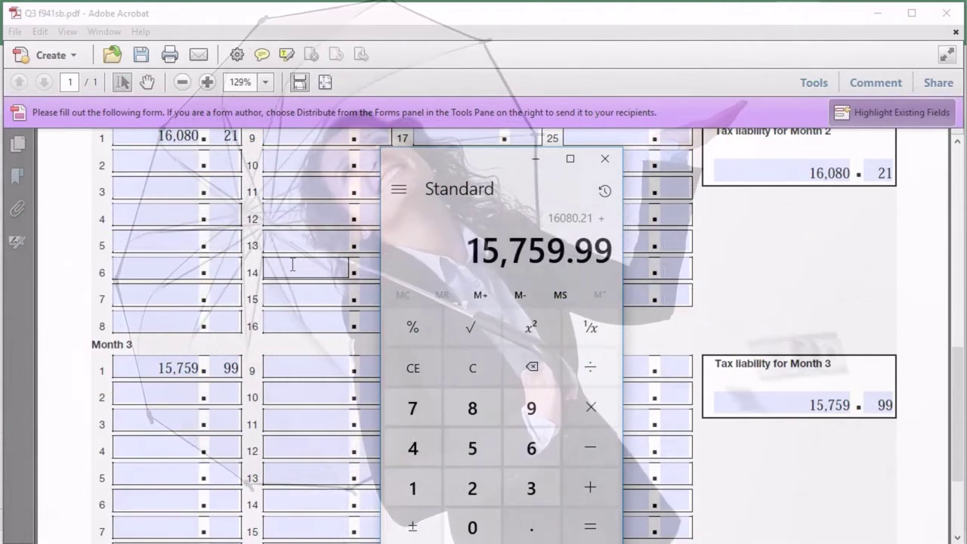
{"action": "key", "text": "Return"}
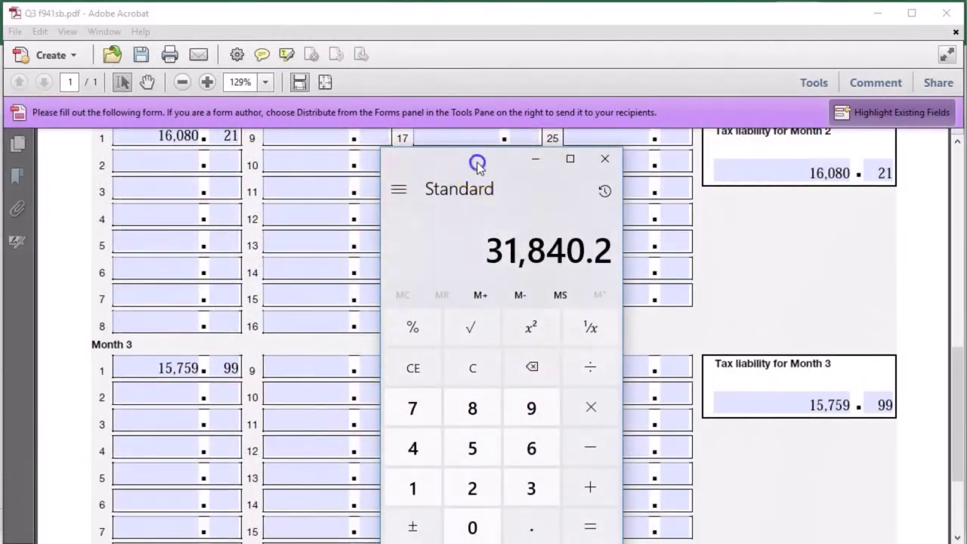
{"action": "left_click", "coordinate": [604, 159]}
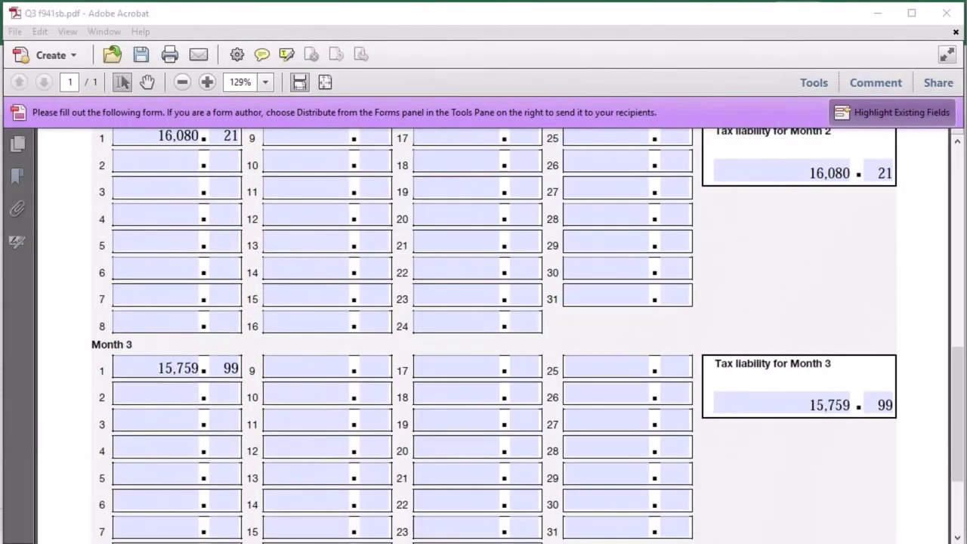
{"action": "scroll", "coordinate": [856, 259], "scroll_direction": "down", "scroll_amount": 1}
{"action": "scroll", "coordinate": [854, 253], "scroll_direction": "down", "scroll_amount": 3}
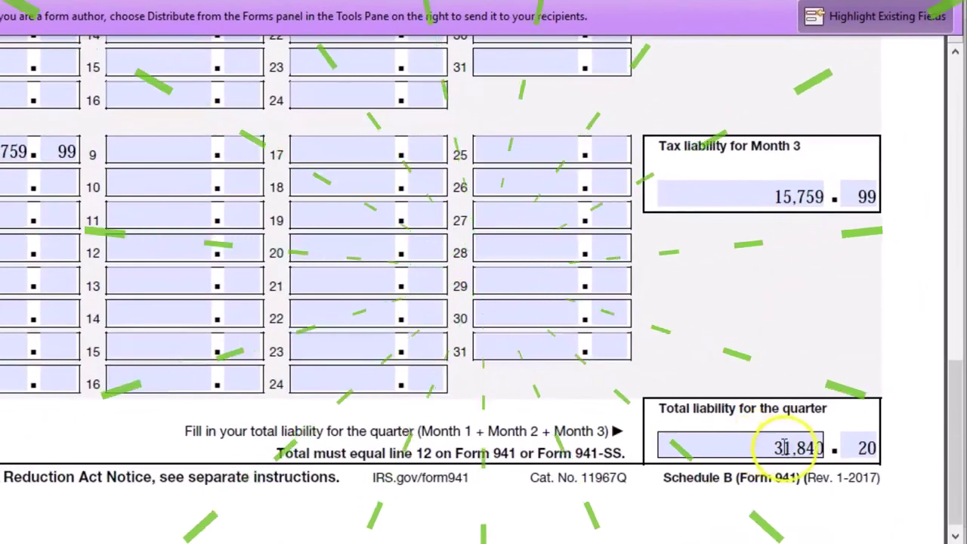
{"action": "scroll", "coordinate": [641, 407], "scroll_direction": "down", "scroll_amount": 1}
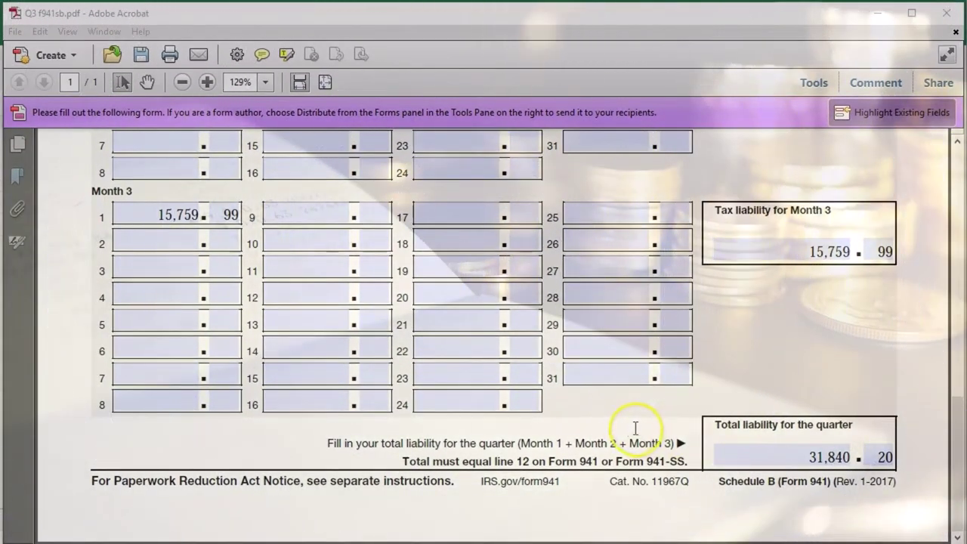
{"action": "scroll", "coordinate": [629, 433], "scroll_direction": "up", "scroll_amount": 3}
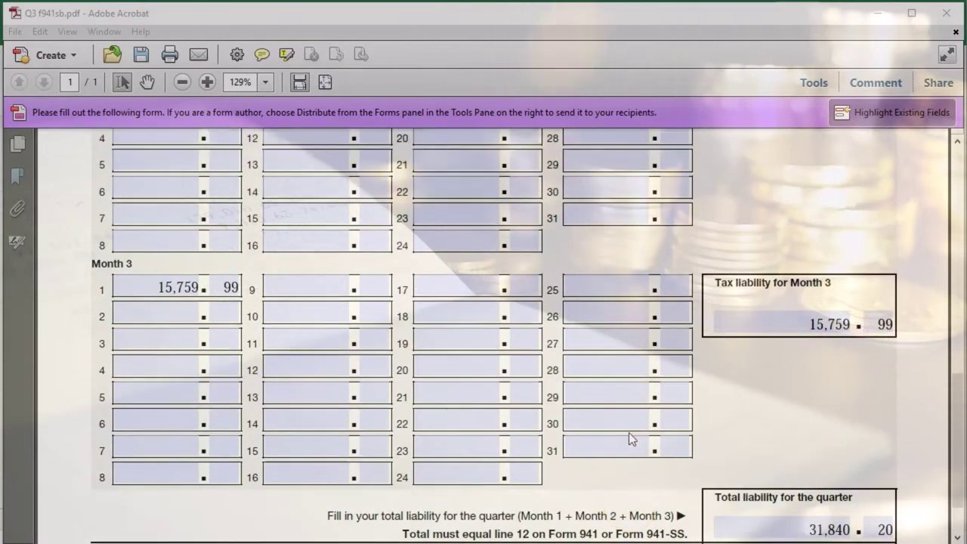
{"action": "scroll", "coordinate": [628, 432], "scroll_direction": "down", "scroll_amount": 2}
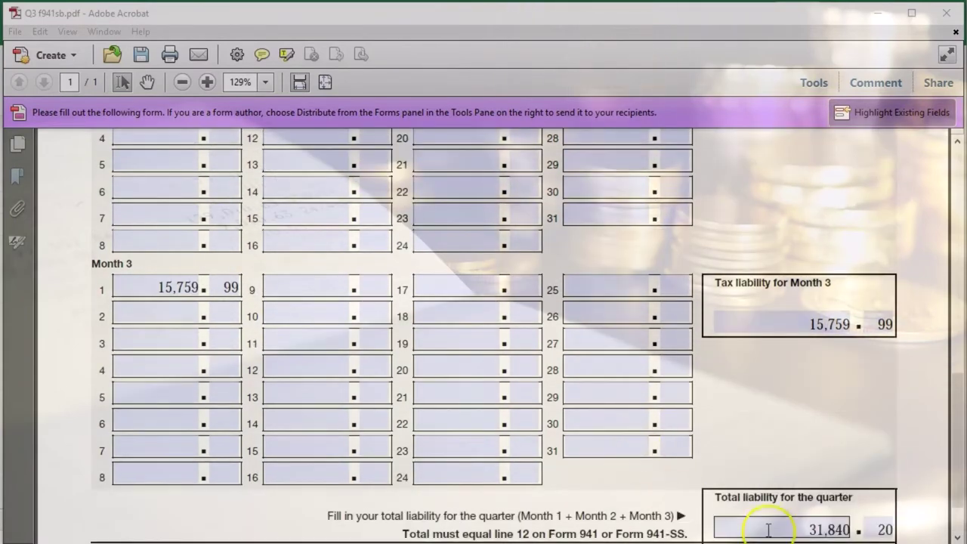
{"action": "scroll", "coordinate": [556, 474], "scroll_direction": "up", "scroll_amount": 3}
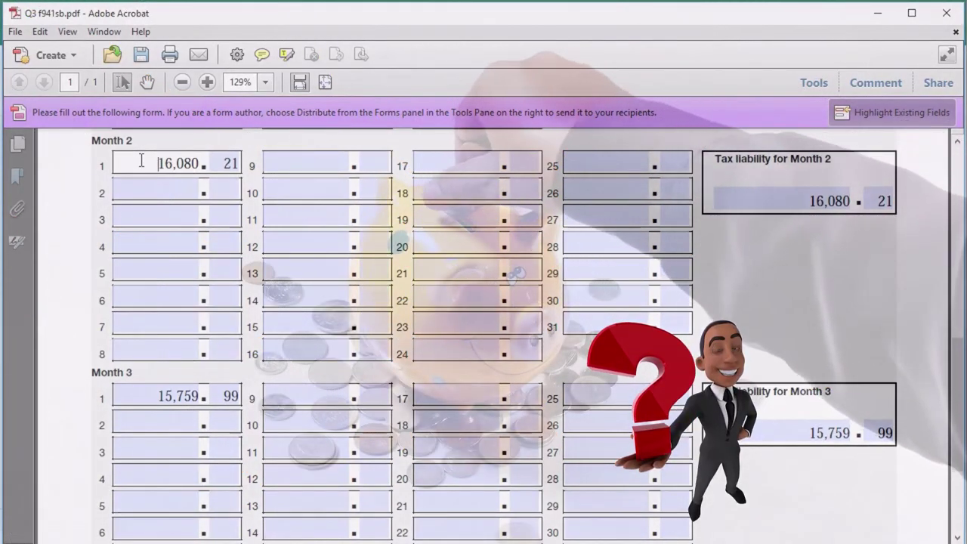
{"action": "scroll", "coordinate": [189, 227], "scroll_direction": "up", "scroll_amount": 3}
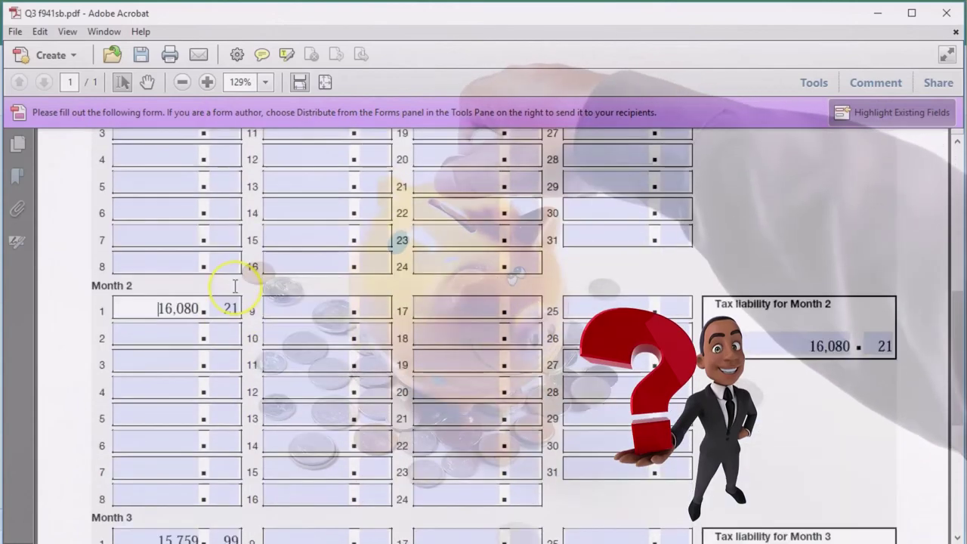
{"action": "scroll", "coordinate": [235, 286], "scroll_direction": "up", "scroll_amount": 8}
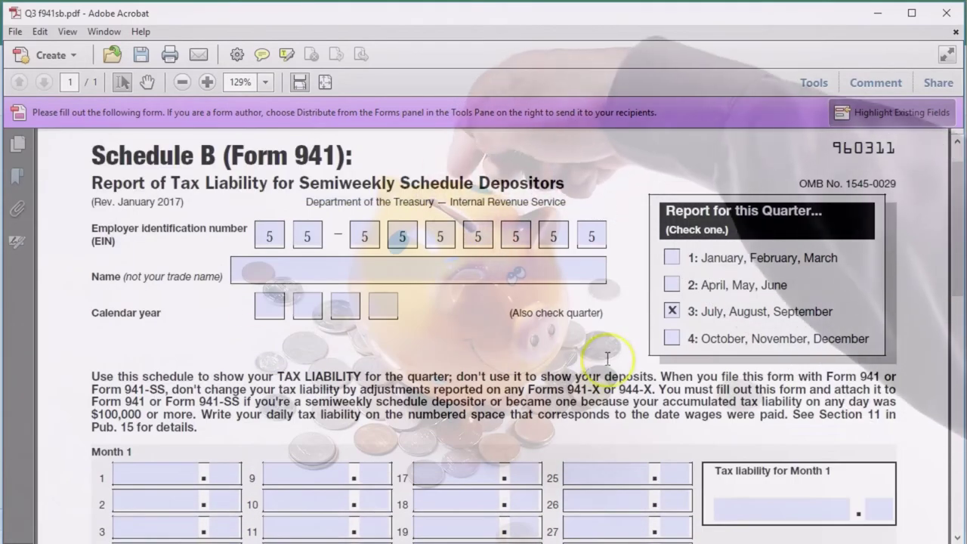